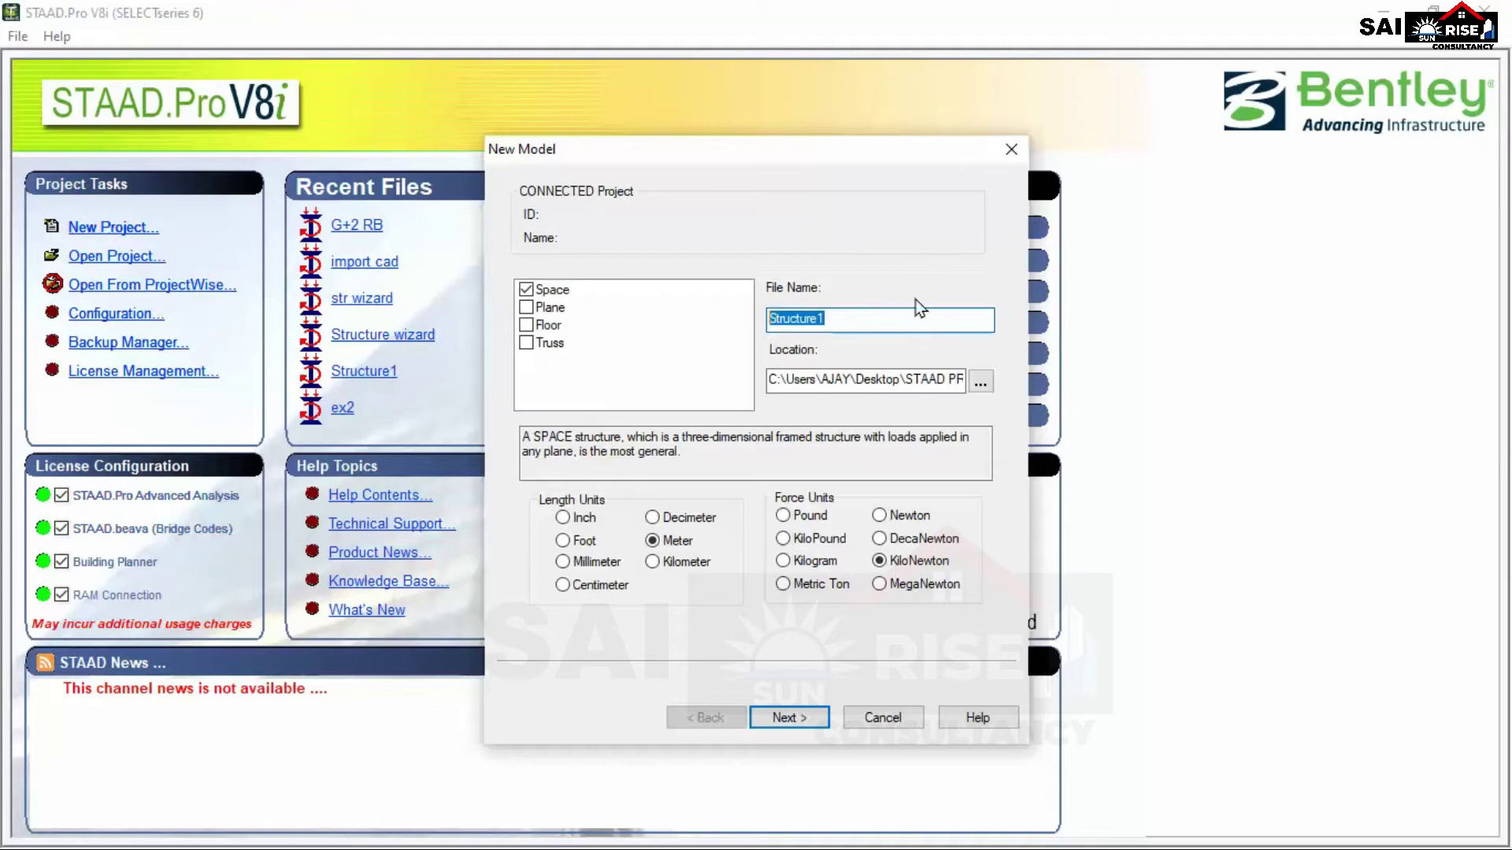
Name the new space model "G+2_RESIDENTIAL BUILDING" and finish its setup with the Add Beam option.
{"action": "type", "text": "G+2_RED"}
{"action": "key", "text": "BackSpace"}
{"action": "type", "text": "S"}
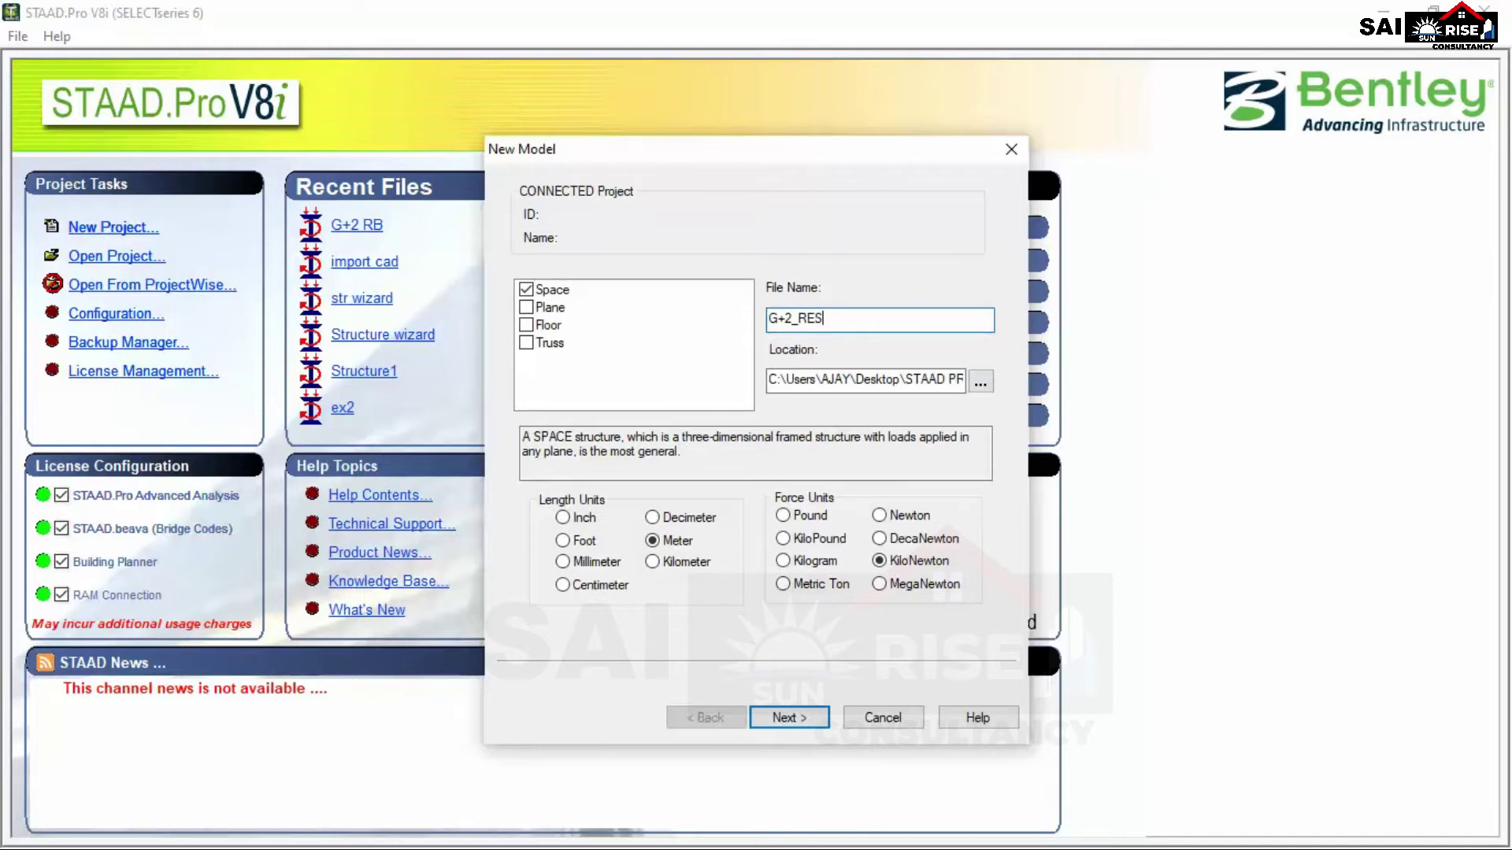
{"action": "type", "text": "IDENTIAL BUILDING"}
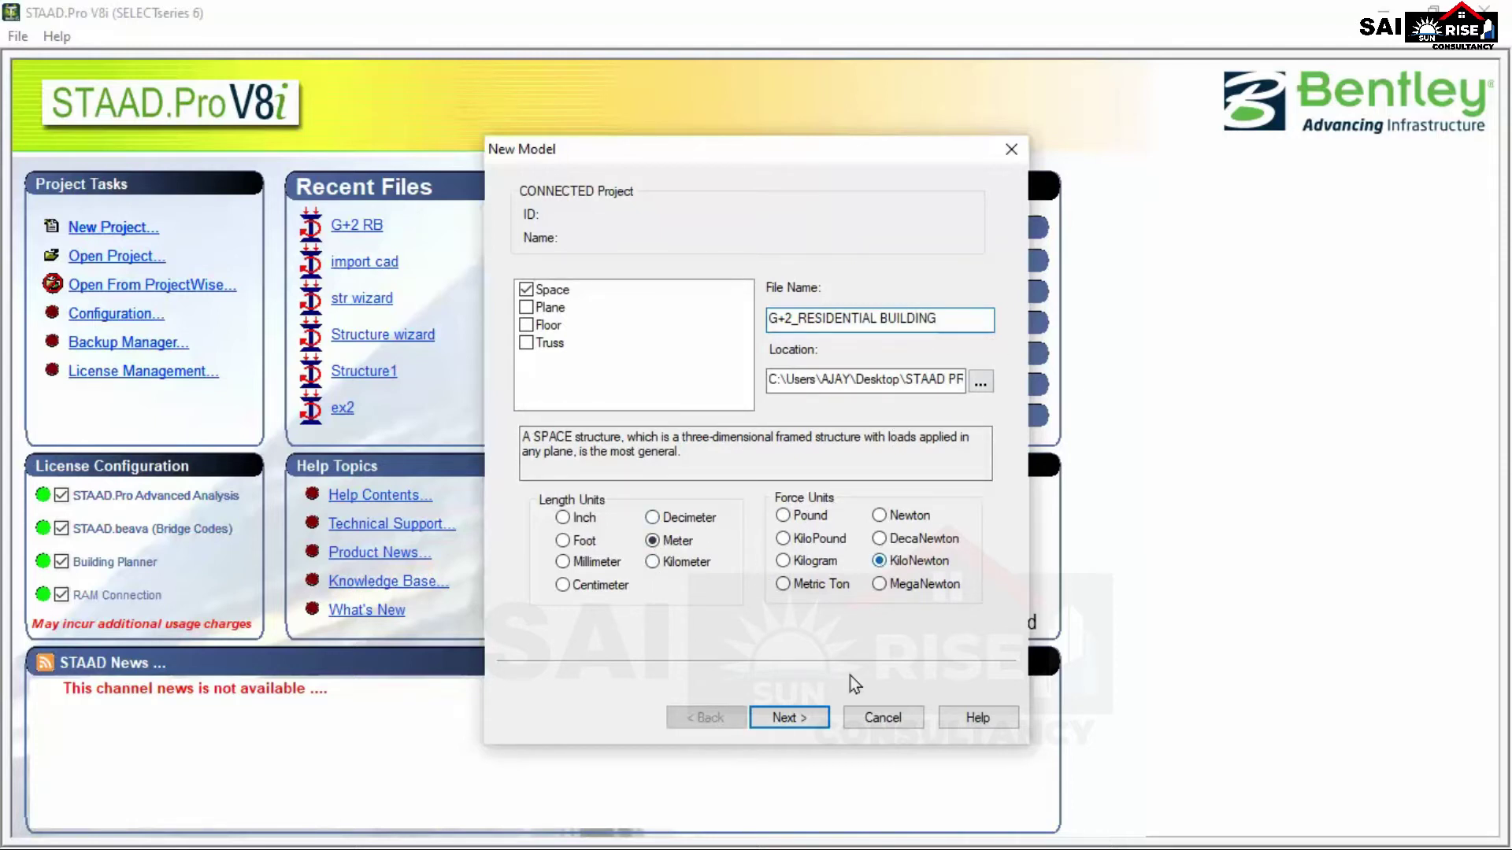
{"action": "left_click", "coordinate": [819, 722]}
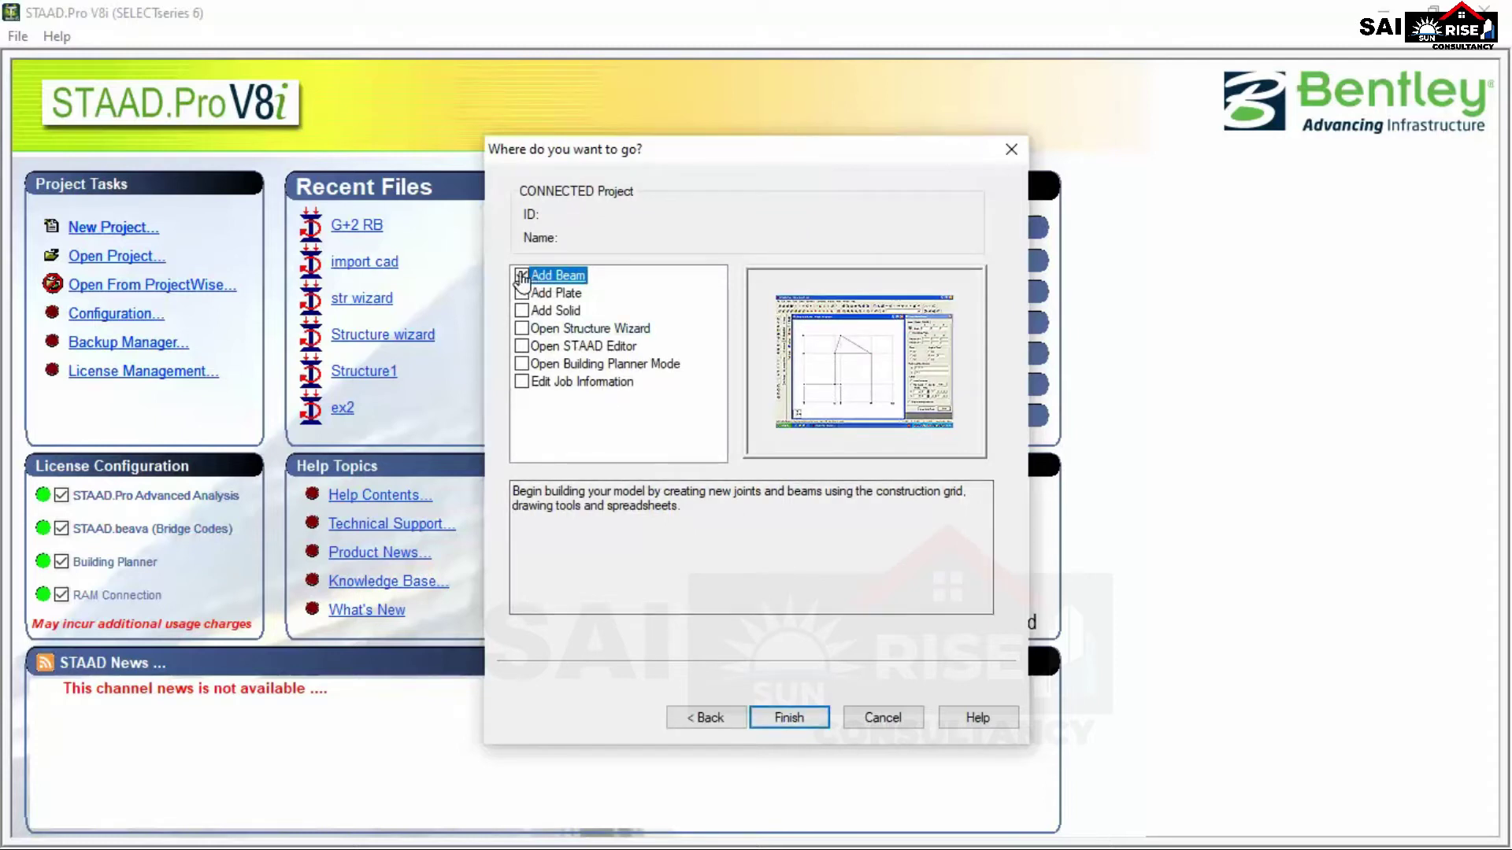
{"action": "left_click", "coordinate": [790, 717]}
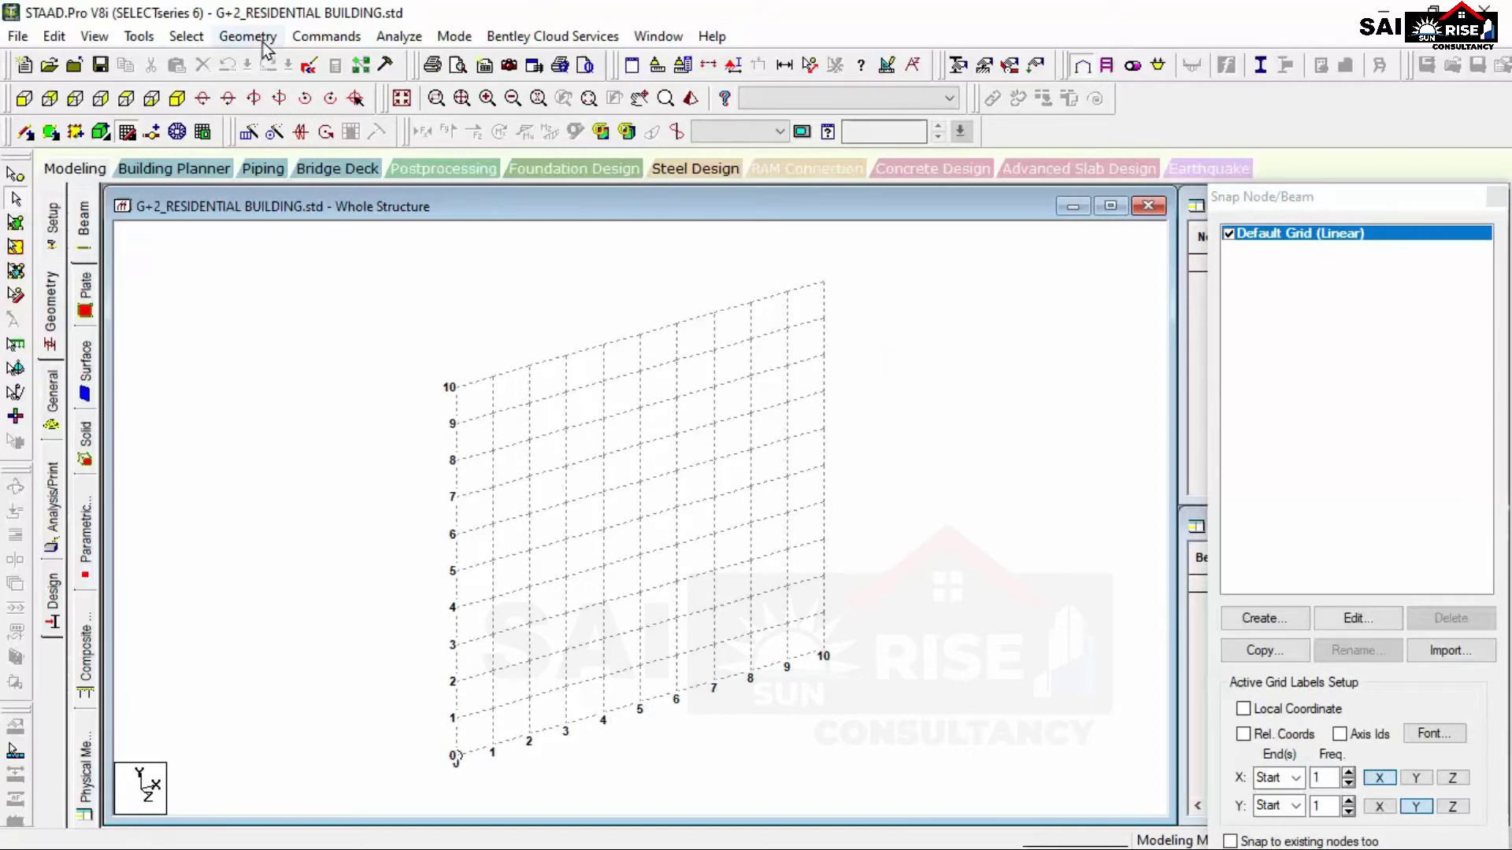
Close the snap grid and open the Structure Wizard.
{"action": "left_click", "coordinate": [129, 134]}
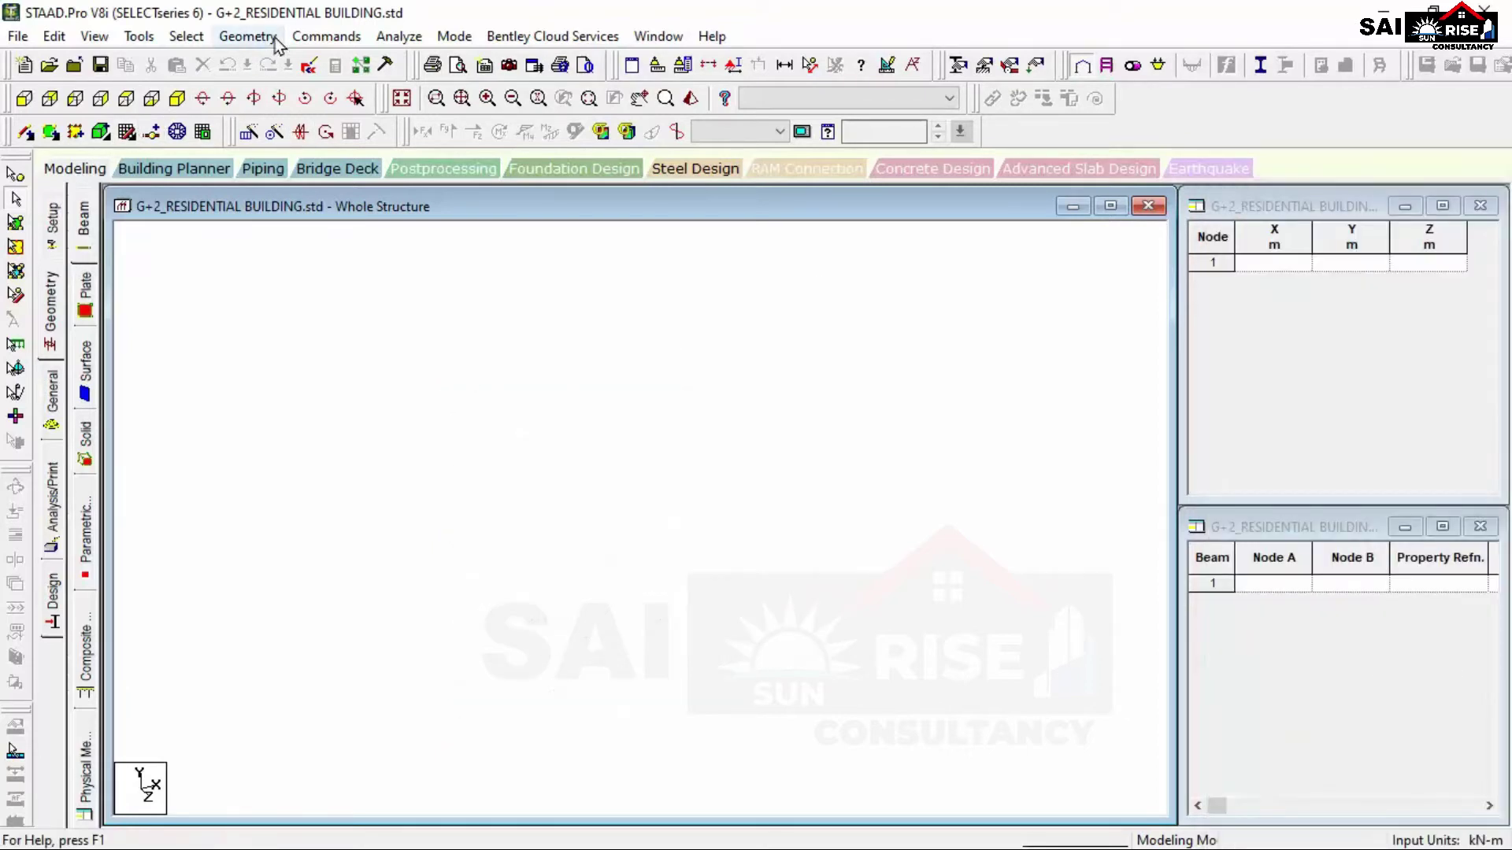
{"action": "left_click", "coordinate": [267, 40]}
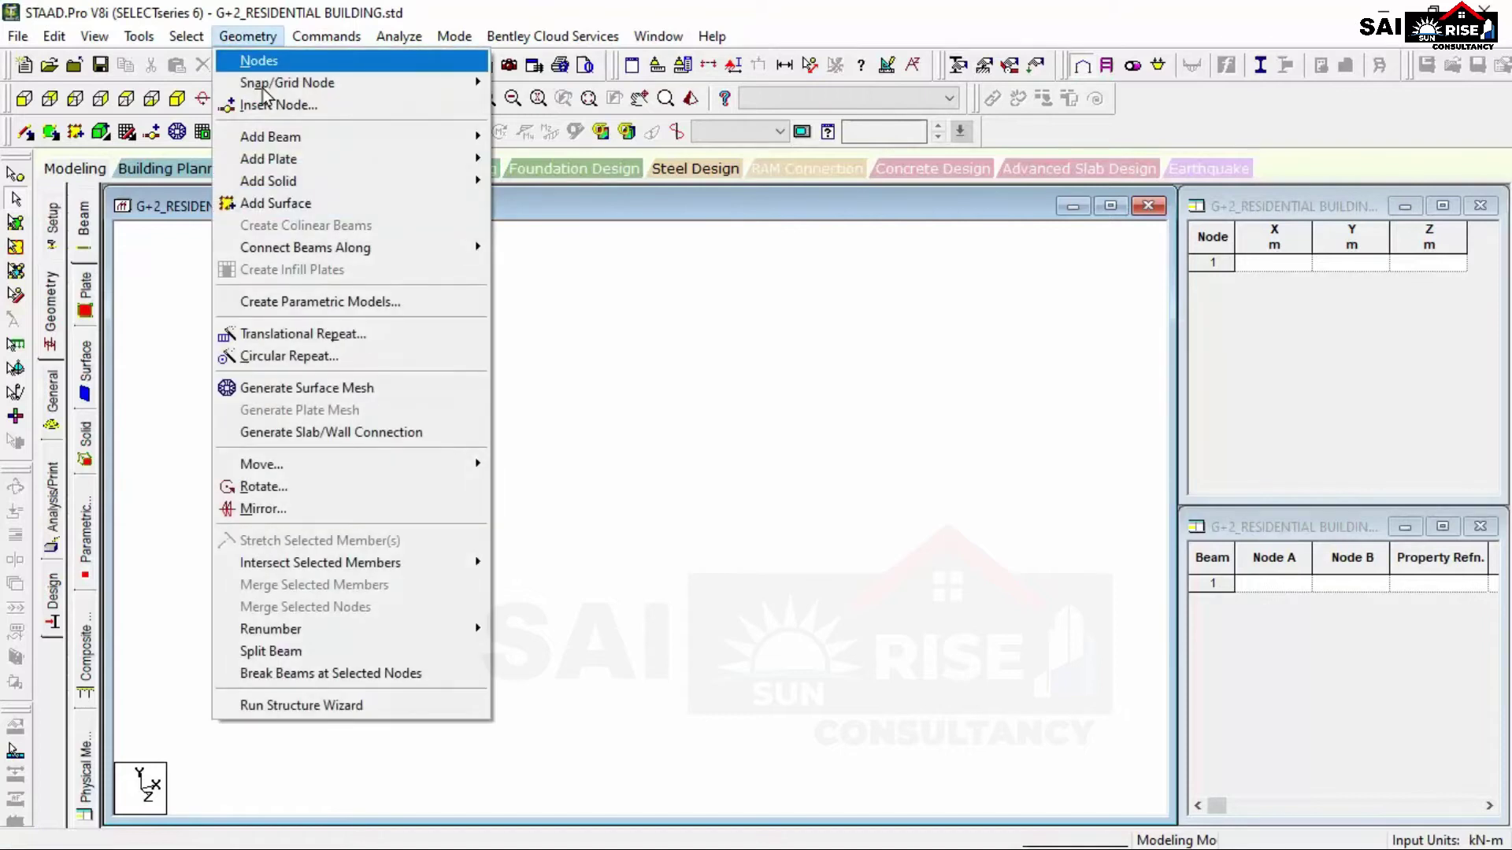
{"action": "left_click", "coordinate": [332, 706]}
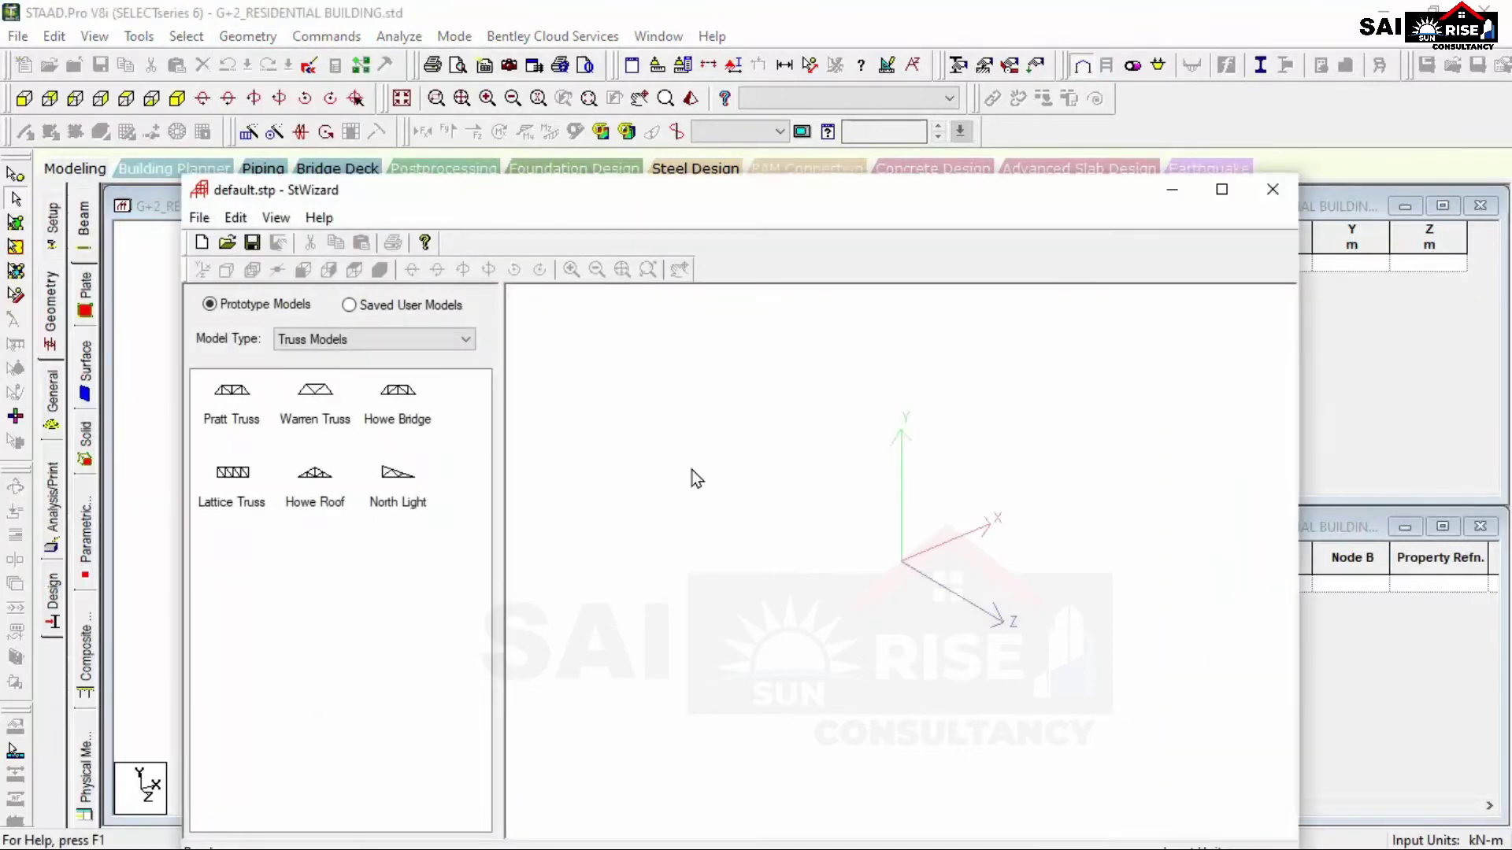
{"action": "left_click_drag", "start_coordinate": [648, 193], "coordinate": [658, 55]}
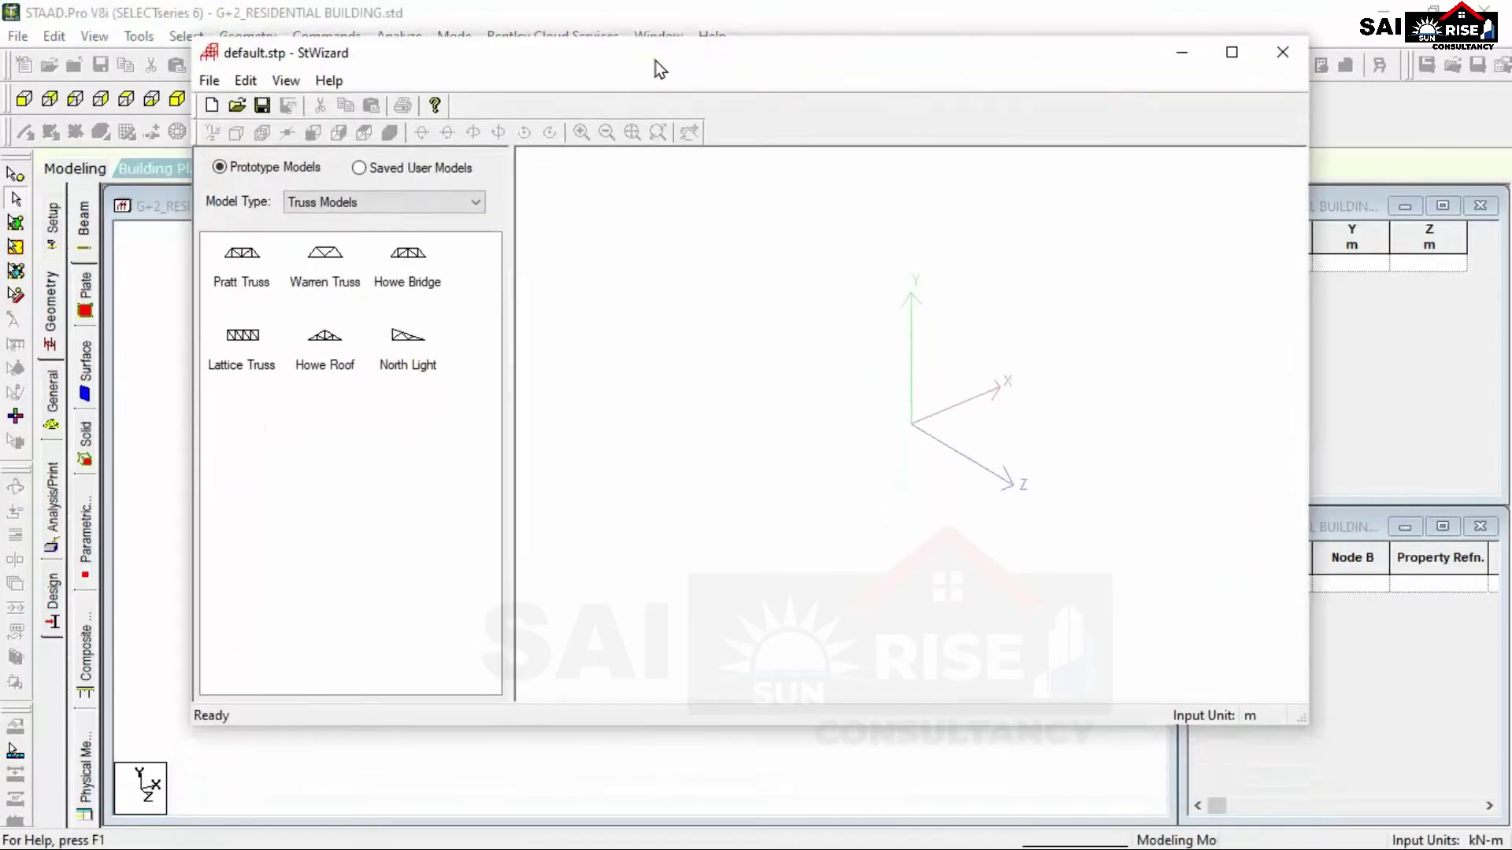
Choose the Bay Frame prototype from the Frame Models and open its parameters.
{"action": "left_click", "coordinate": [431, 203]}
{"action": "left_click", "coordinate": [369, 237]}
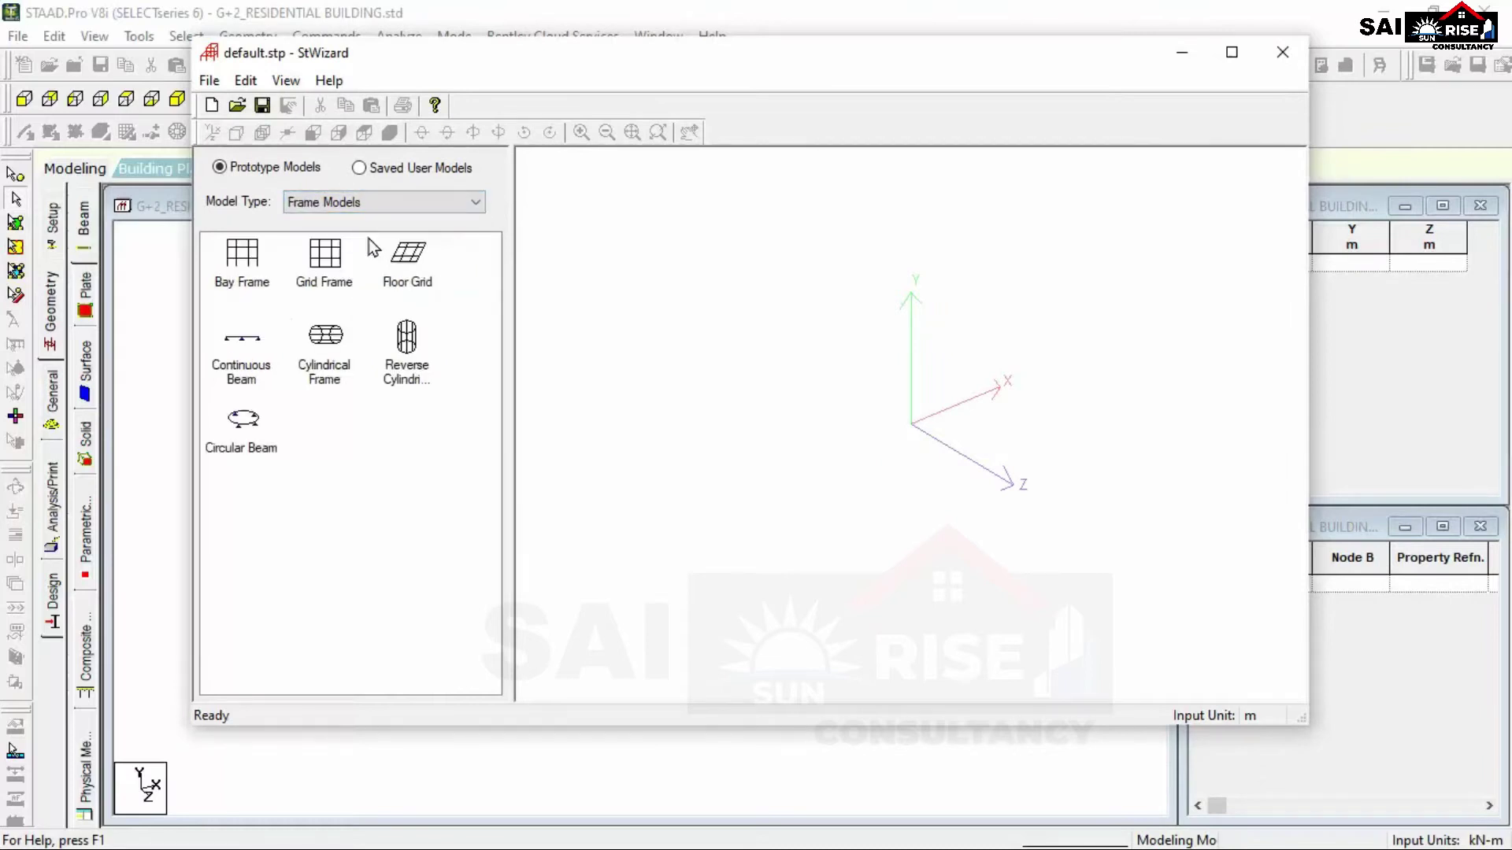
{"action": "left_click", "coordinate": [246, 268]}
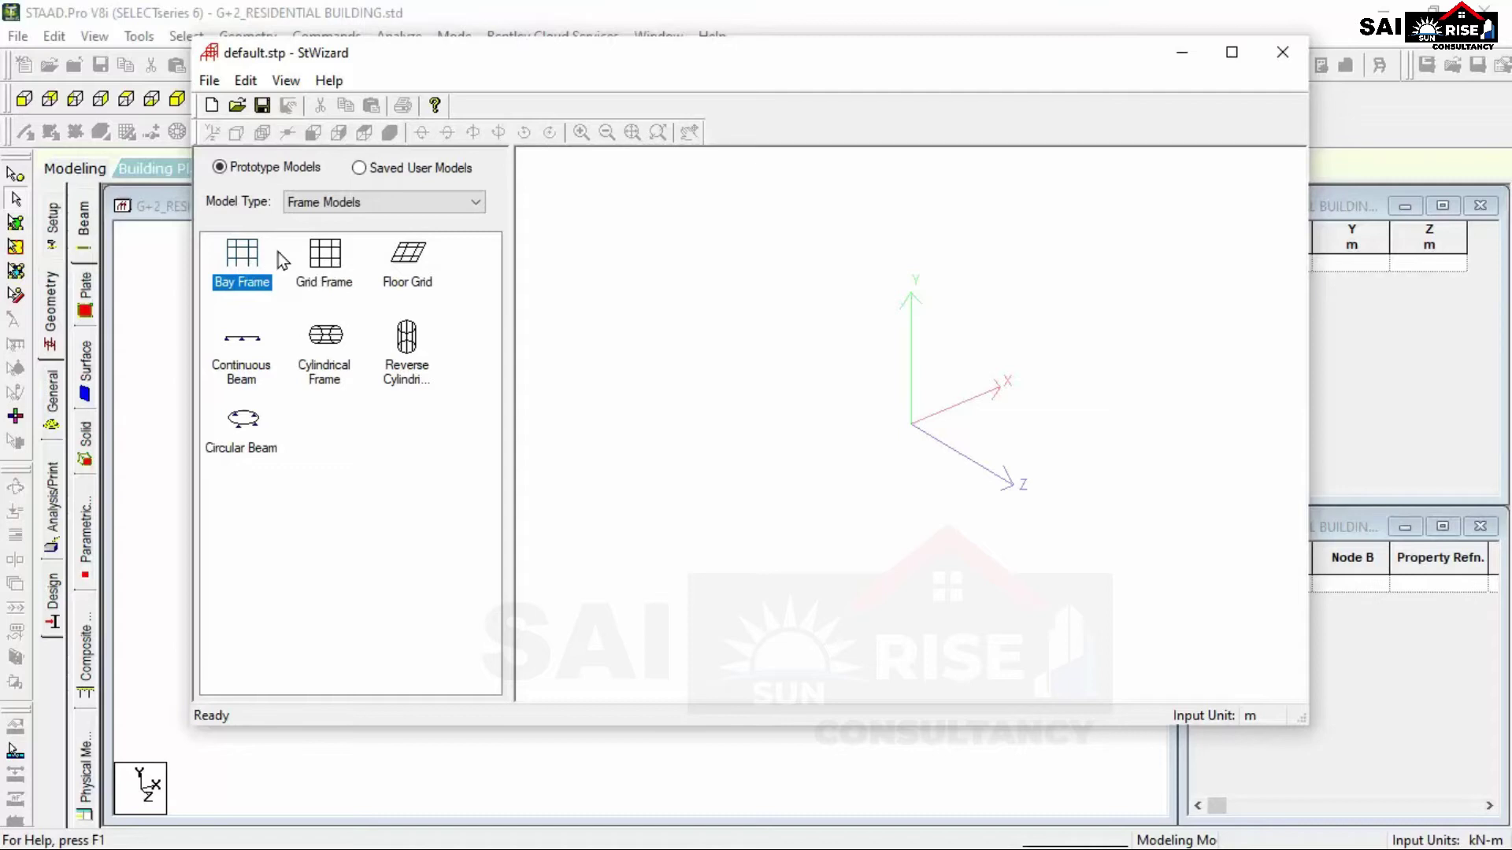
{"action": "double_click", "coordinate": [252, 264]}
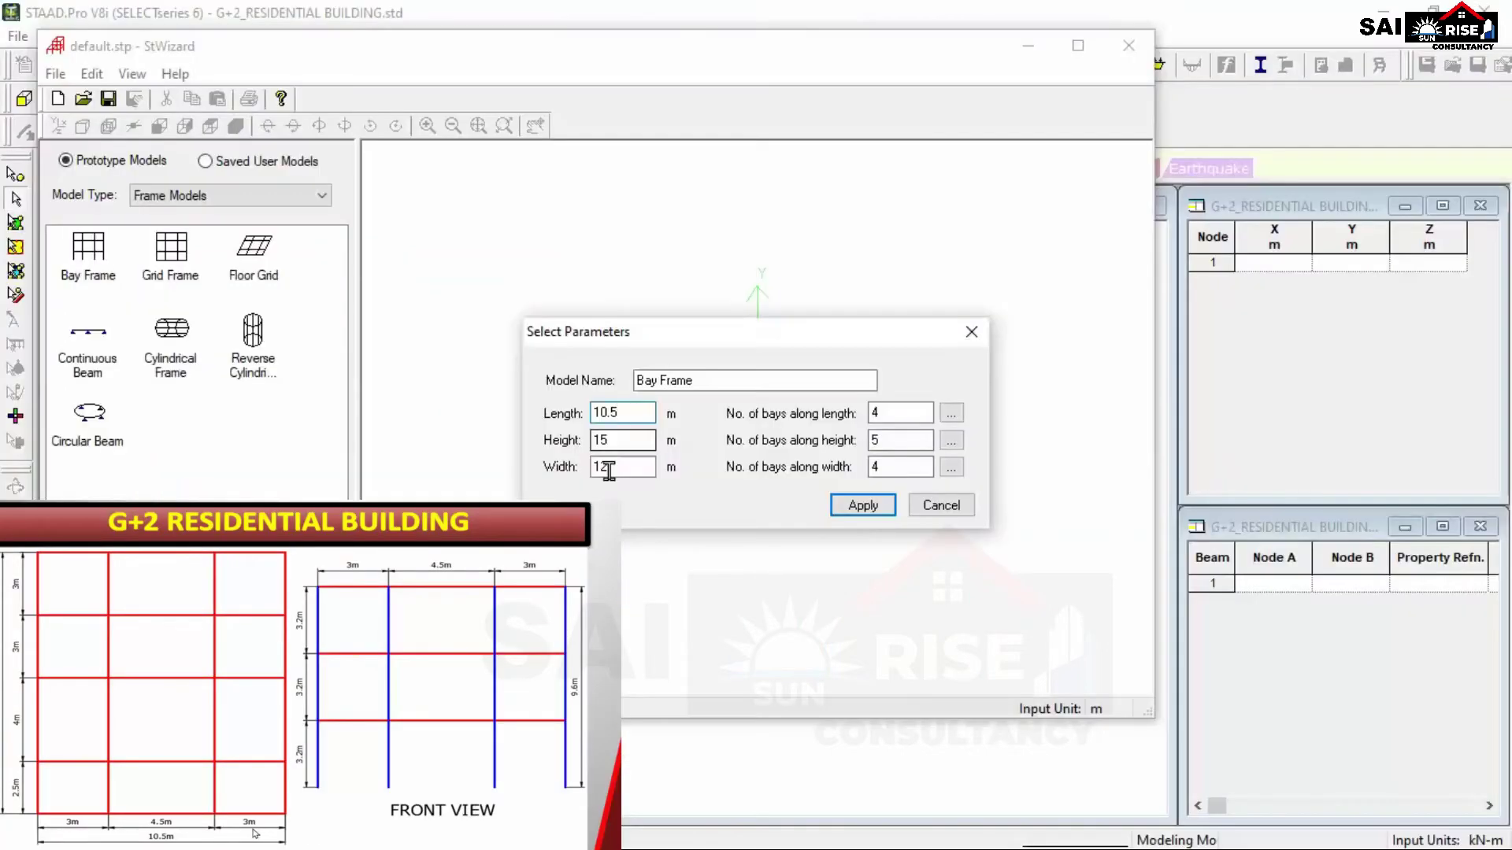
Set the bay frame's height to 3.2 m and width to 12.5 m, with 3 bays along the length and 1 along the height.
{"action": "double_click", "coordinate": [627, 439]}
{"action": "type", "text": "3.2"}
{"action": "double_click", "coordinate": [635, 466]}
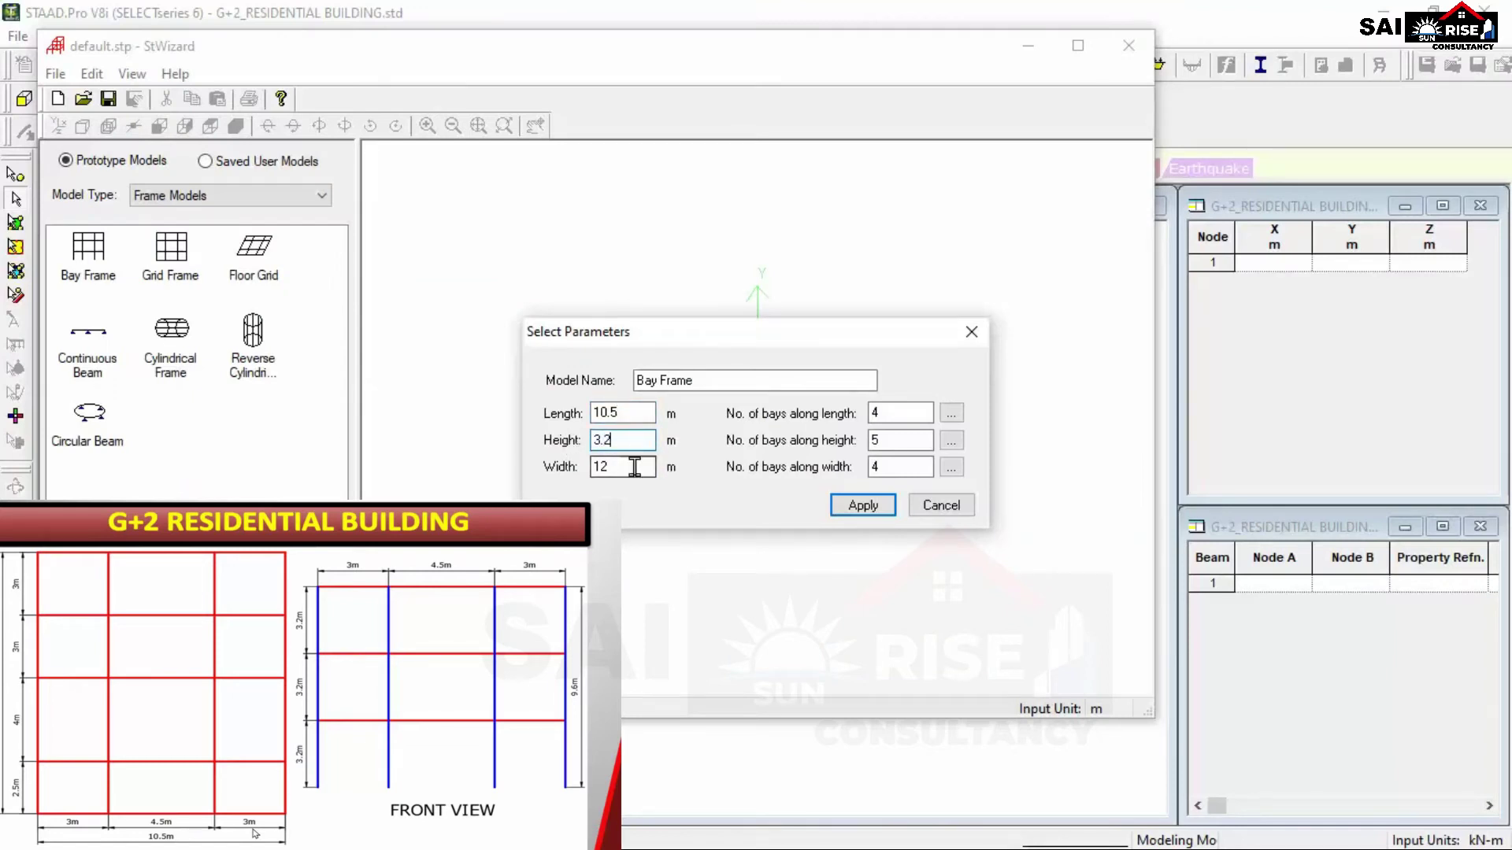
{"action": "type", "text": "12.5"}
{"action": "double_click", "coordinate": [880, 412]}
{"action": "type", "text": "3"}
{"action": "double_click", "coordinate": [891, 436]}
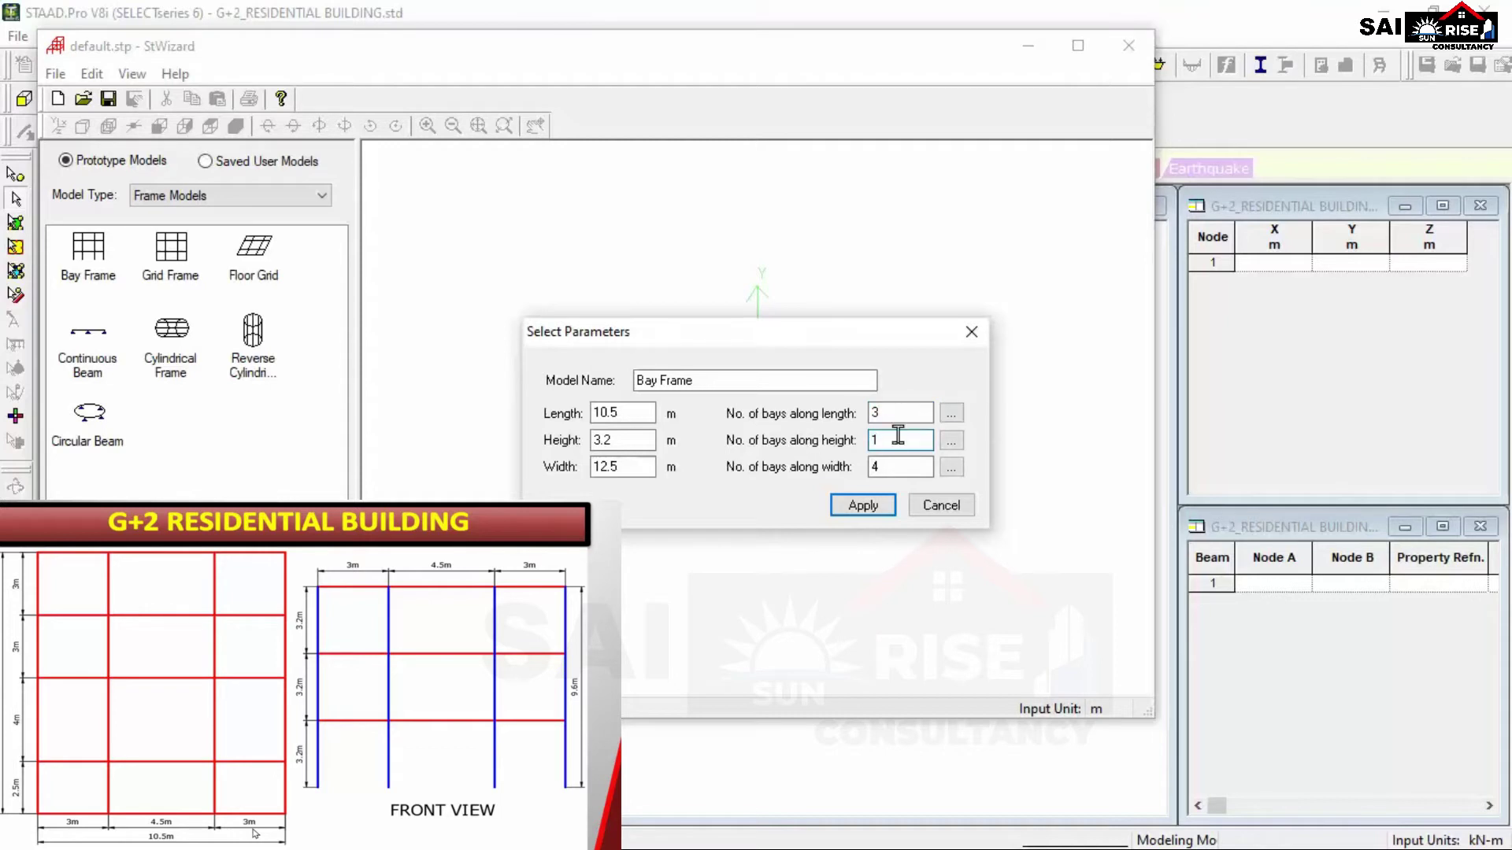
Set the three bays along the length to 3, 4.5 and 3 m, and accept 3.2 m for the single height bay.
{"action": "left_click", "coordinate": [951, 412]}
{"action": "left_click_drag", "start_coordinate": [900, 299], "coordinate": [1165, 285]}
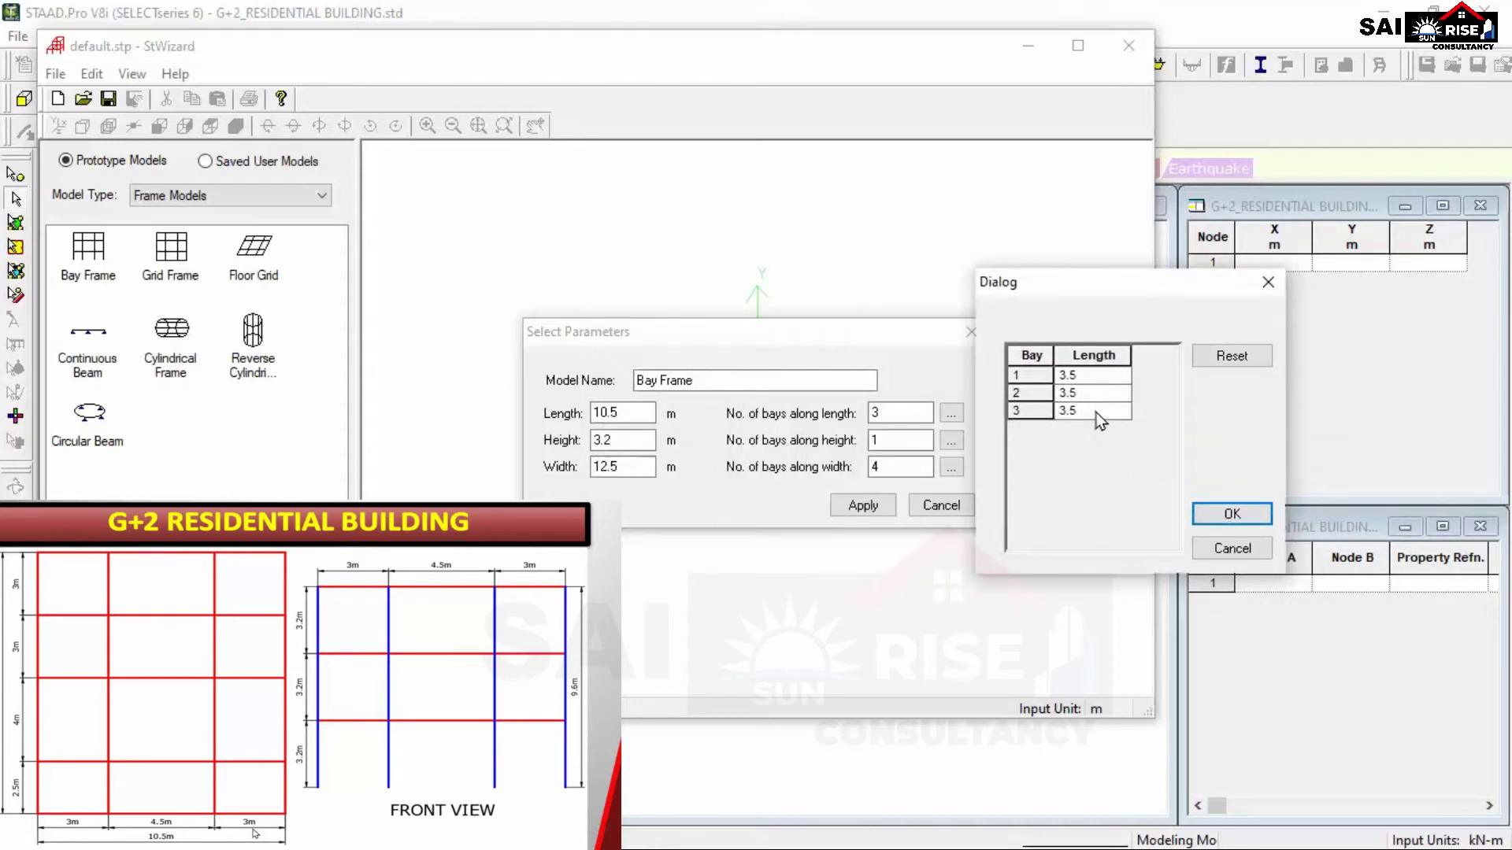
{"action": "left_click", "coordinate": [1094, 376]}
{"action": "type", "text": "3"}
{"action": "type", "text": "4.5"}
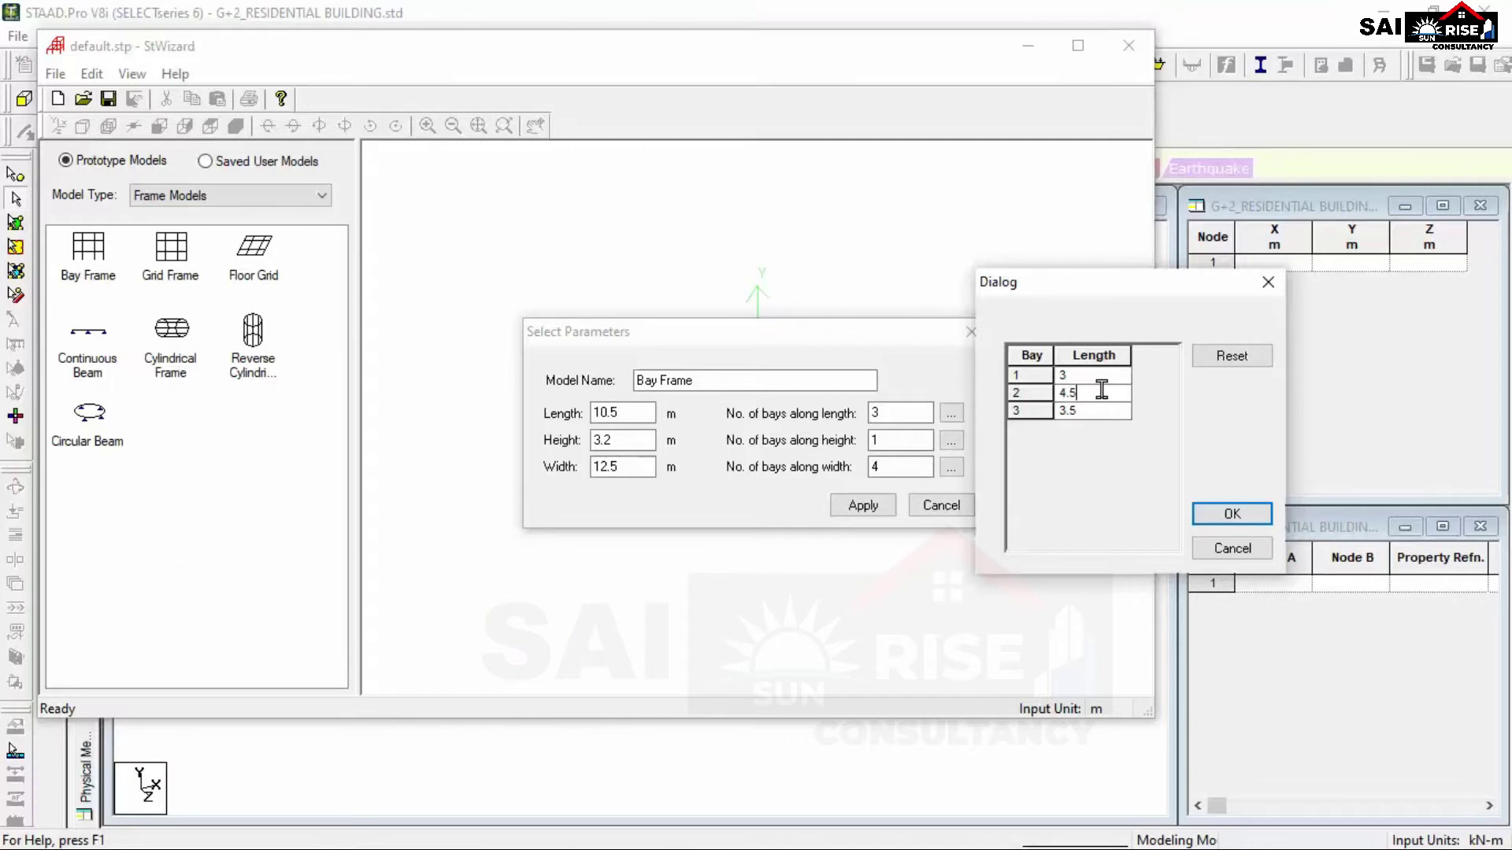
{"action": "type", "text": "3"}
{"action": "key", "text": "Return"}
{"action": "left_click", "coordinate": [951, 441]}
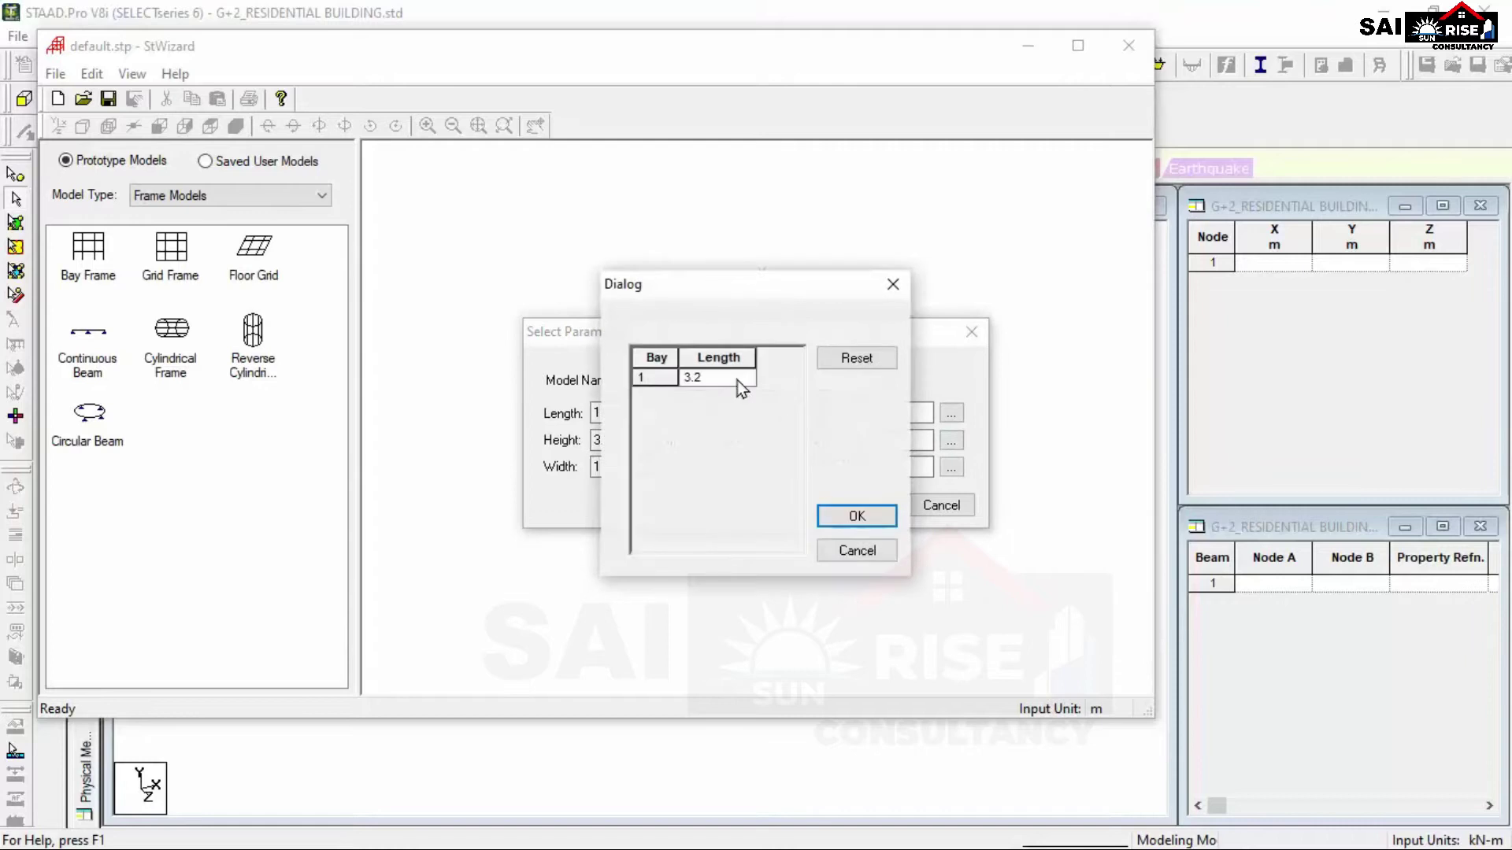
{"action": "left_click", "coordinate": [844, 516]}
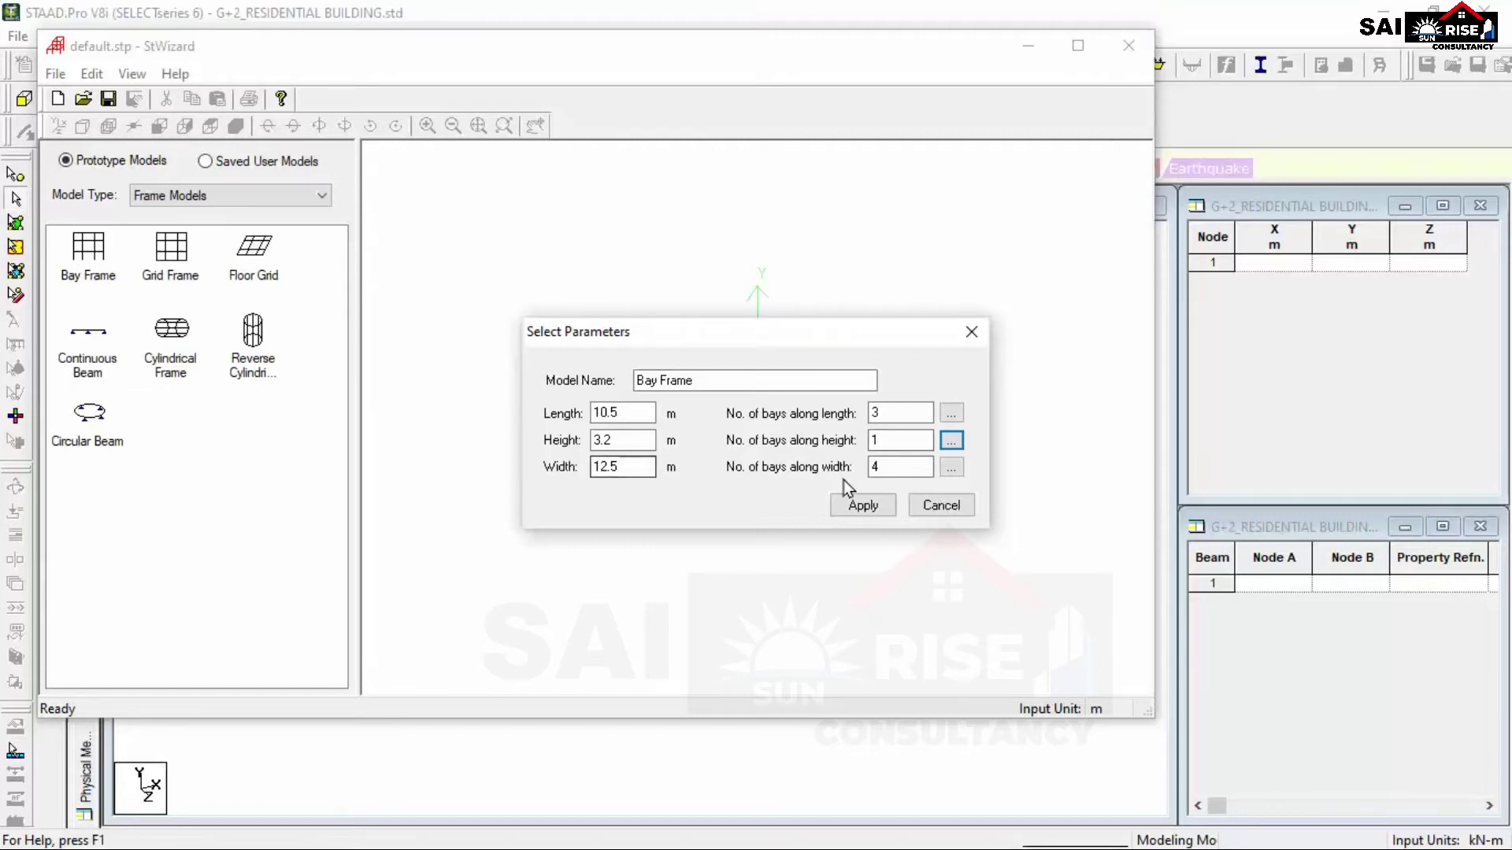
Set the four bays along the width to 3, 3, 4 and 2.5 m.
{"action": "left_click", "coordinate": [951, 467]}
{"action": "left_click_drag", "start_coordinate": [769, 297], "coordinate": [854, 252]}
{"action": "type", "text": "3"}
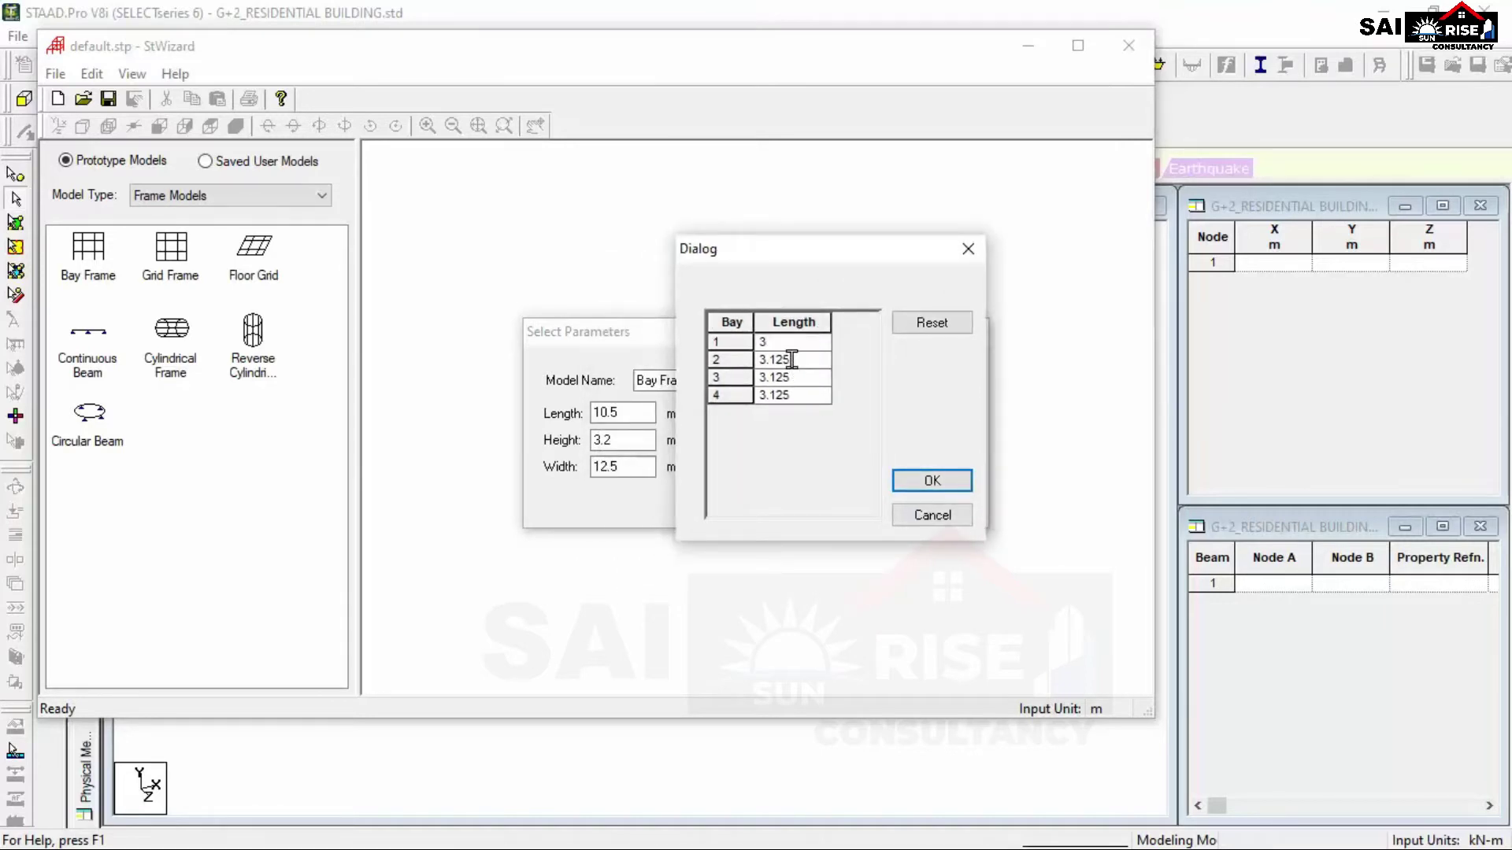
{"action": "key", "text": "BackSpace"}
{"action": "key", "text": "BackSpace"}
{"action": "key", "text": "BackSpace"}
{"action": "key", "text": "BackSpace"}
{"action": "left_click", "coordinate": [805, 381]}
{"action": "type", "text": "4.5"}
{"action": "key", "text": "BackSpace"}
{"action": "key", "text": "BackSpace"}
{"action": "type", "text": "2.5"}
{"action": "left_click", "coordinate": [938, 486]}
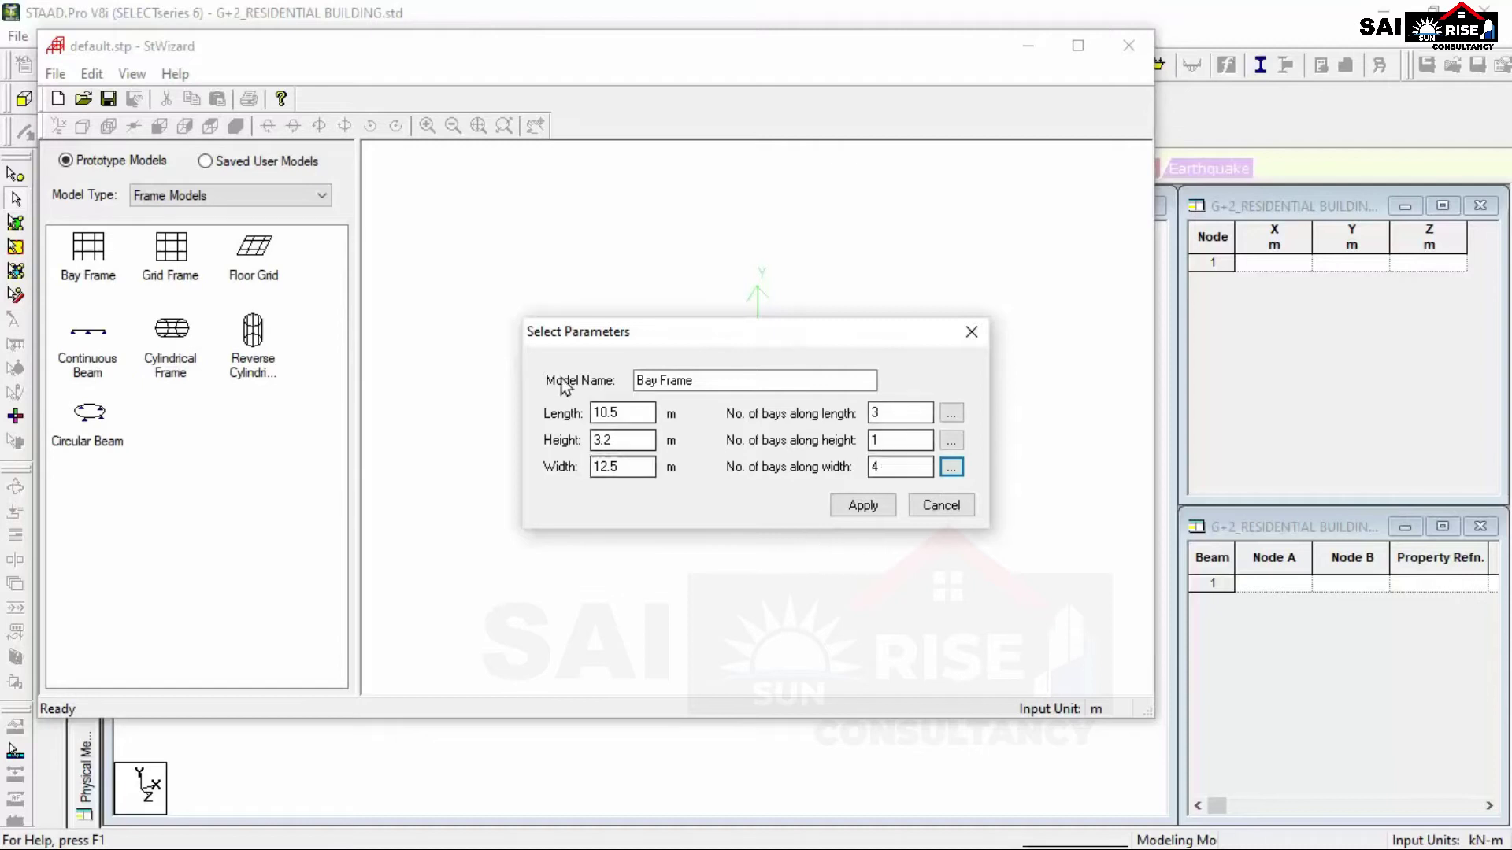
Generate the bay frame and transfer it into the main model with X, Y and Z offsets of 0 m.
{"action": "left_click", "coordinate": [882, 510]}
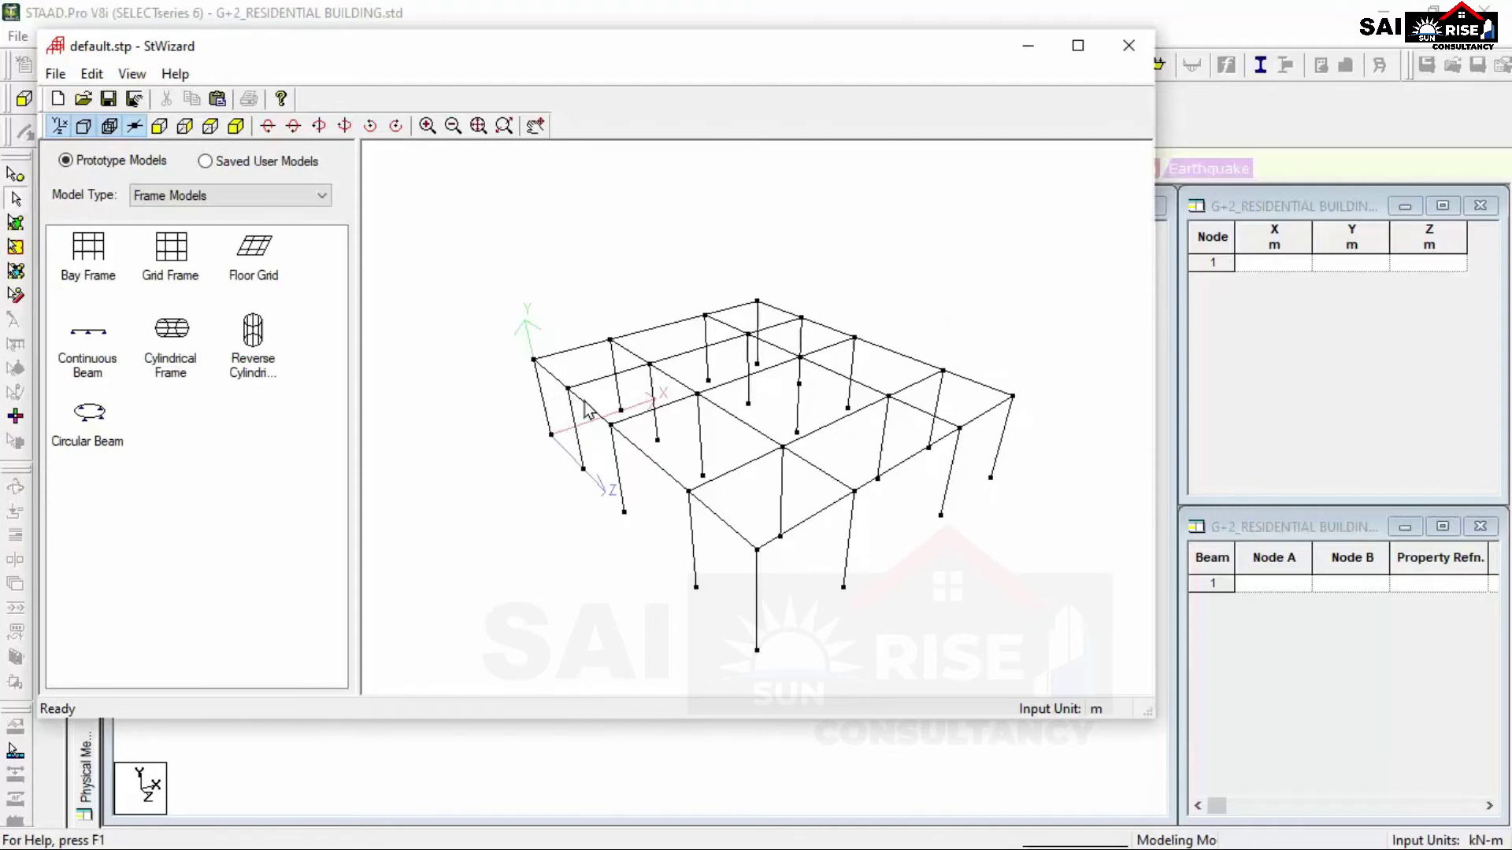
{"action": "left_click_drag", "start_coordinate": [526, 419], "coordinate": [952, 310]}
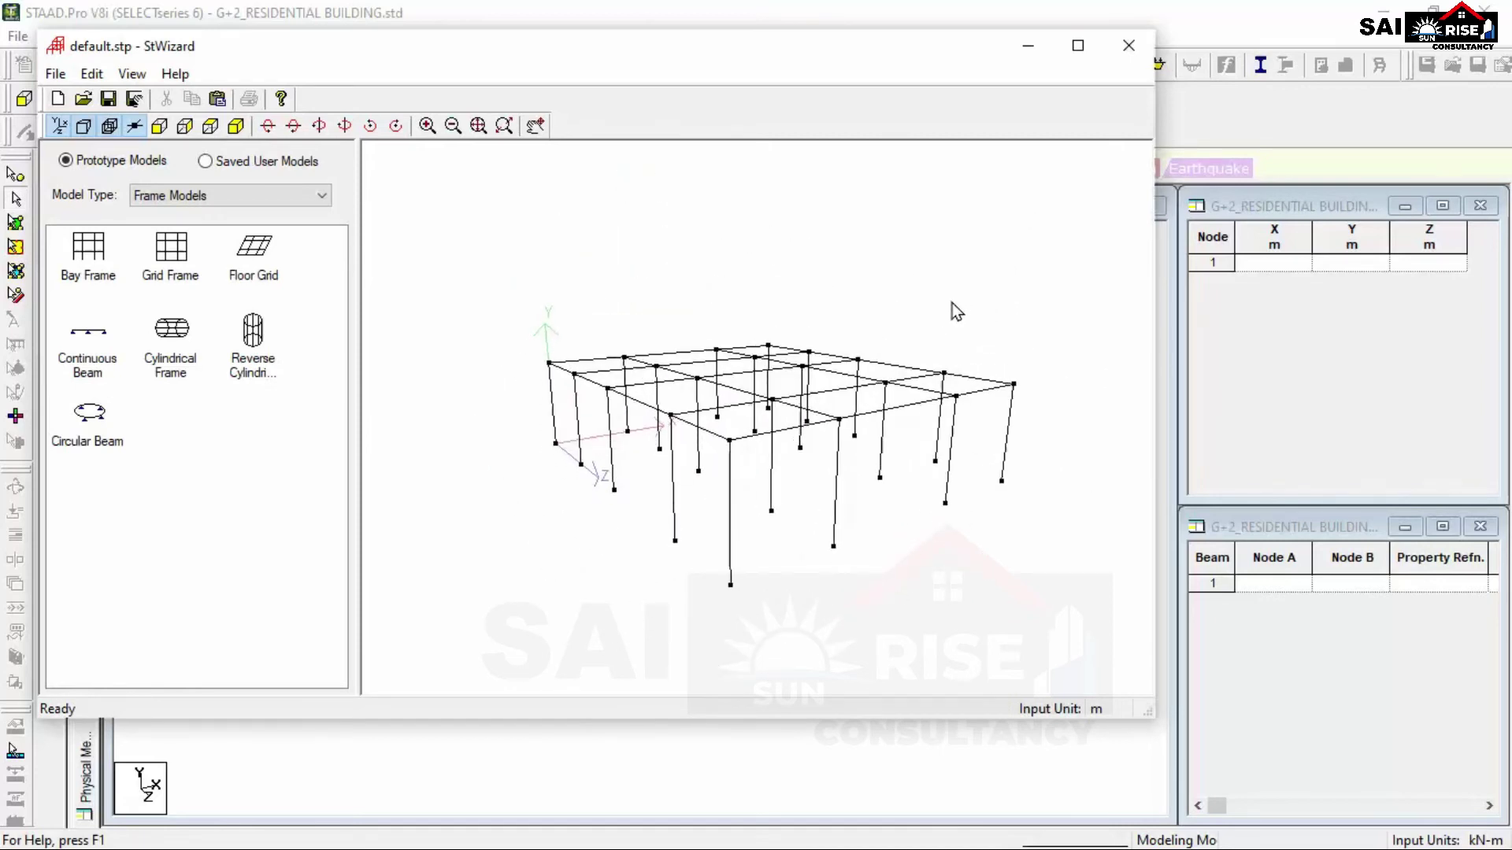
{"action": "left_click", "coordinate": [219, 104]}
{"action": "left_click", "coordinate": [805, 482]}
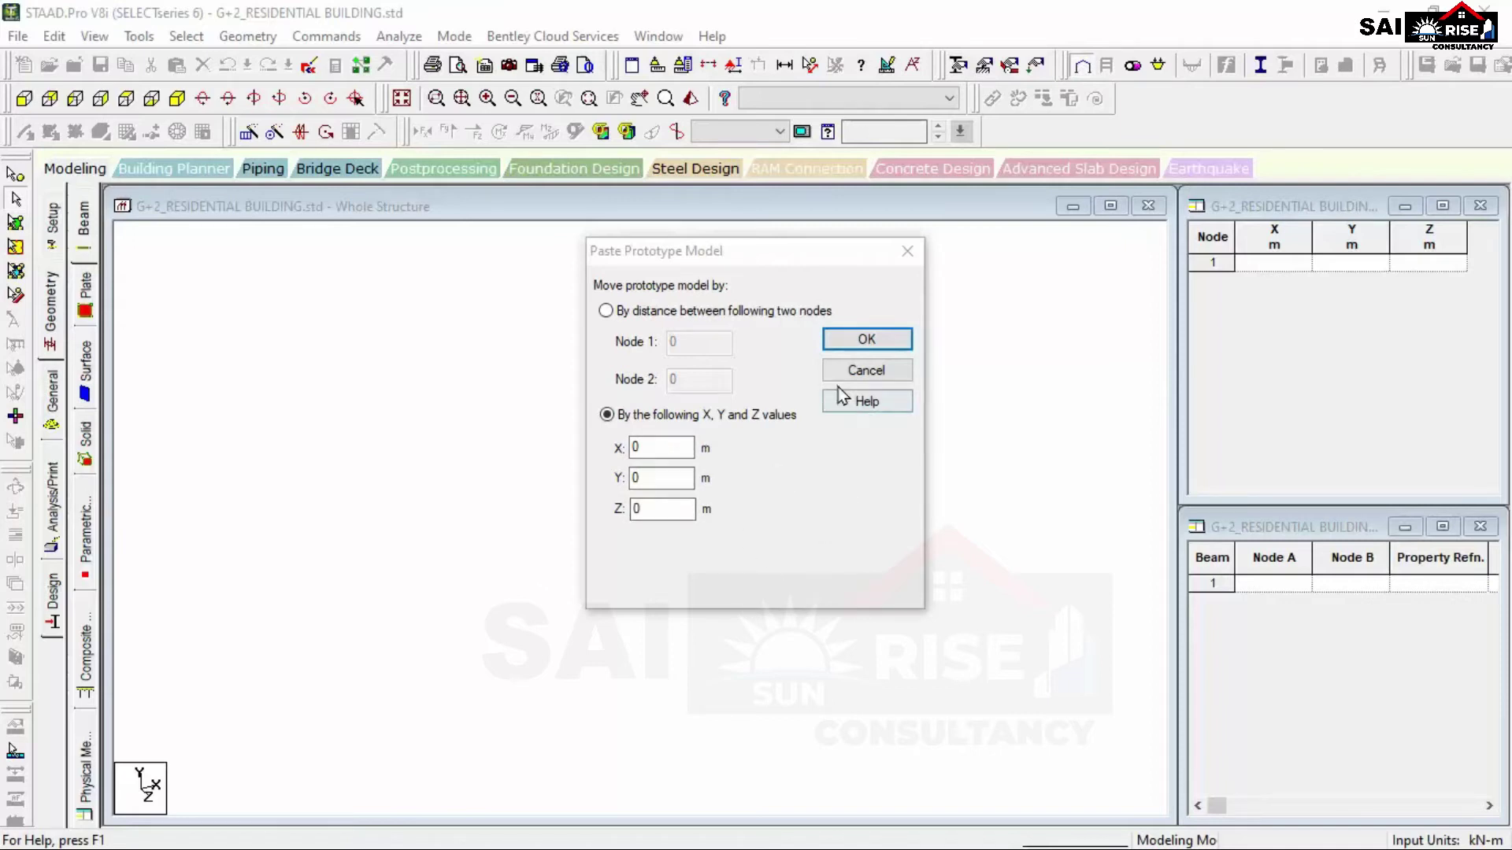
{"action": "left_click", "coordinate": [870, 339]}
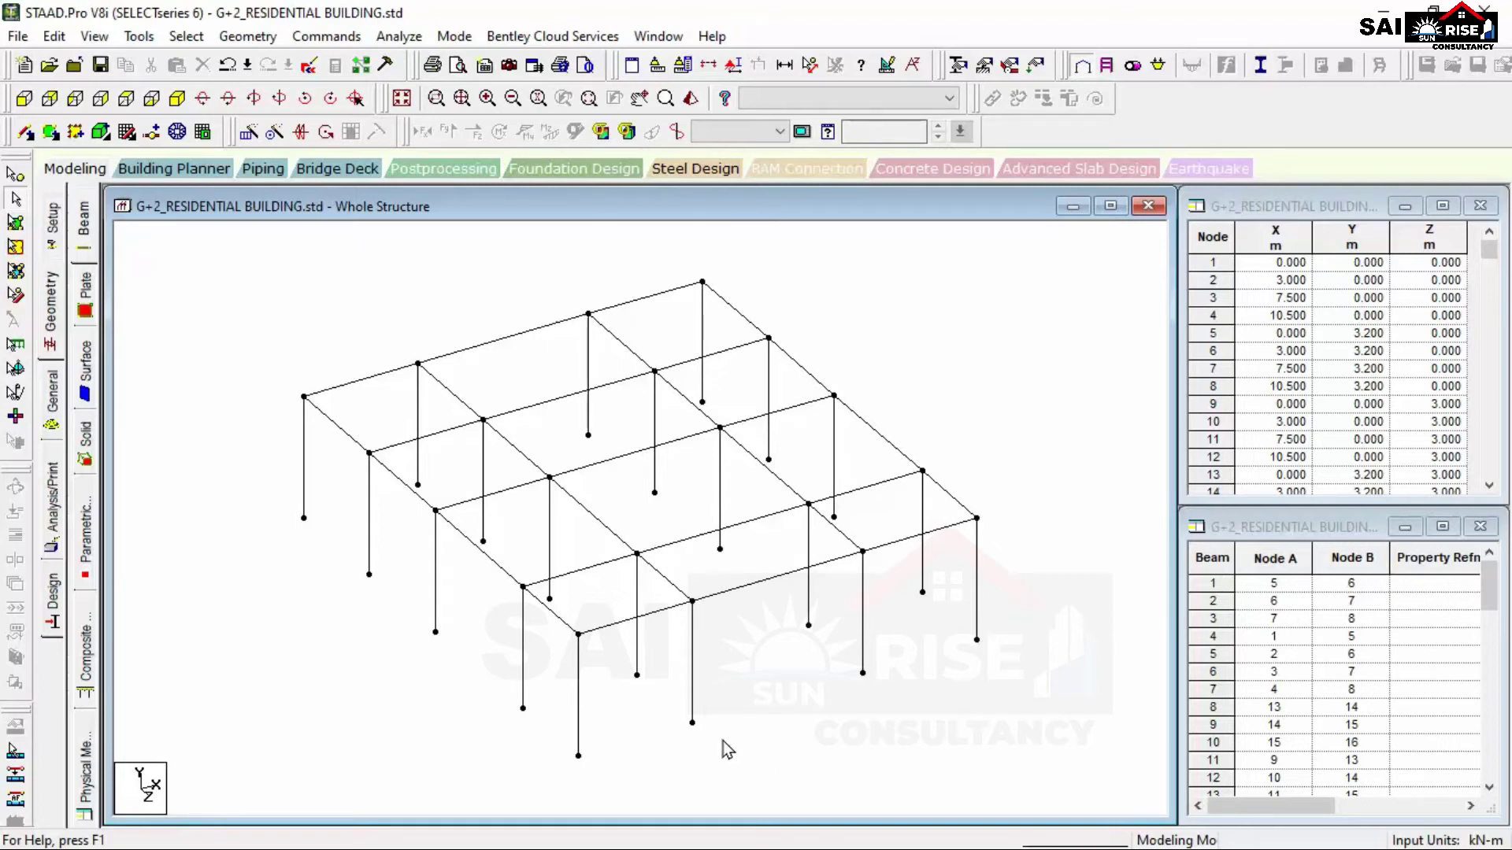
Examine the pasted single-storey frame and its top perimeter beams.
{"action": "scroll", "coordinate": [722, 748], "scroll_direction": "down", "scroll_amount": 3}
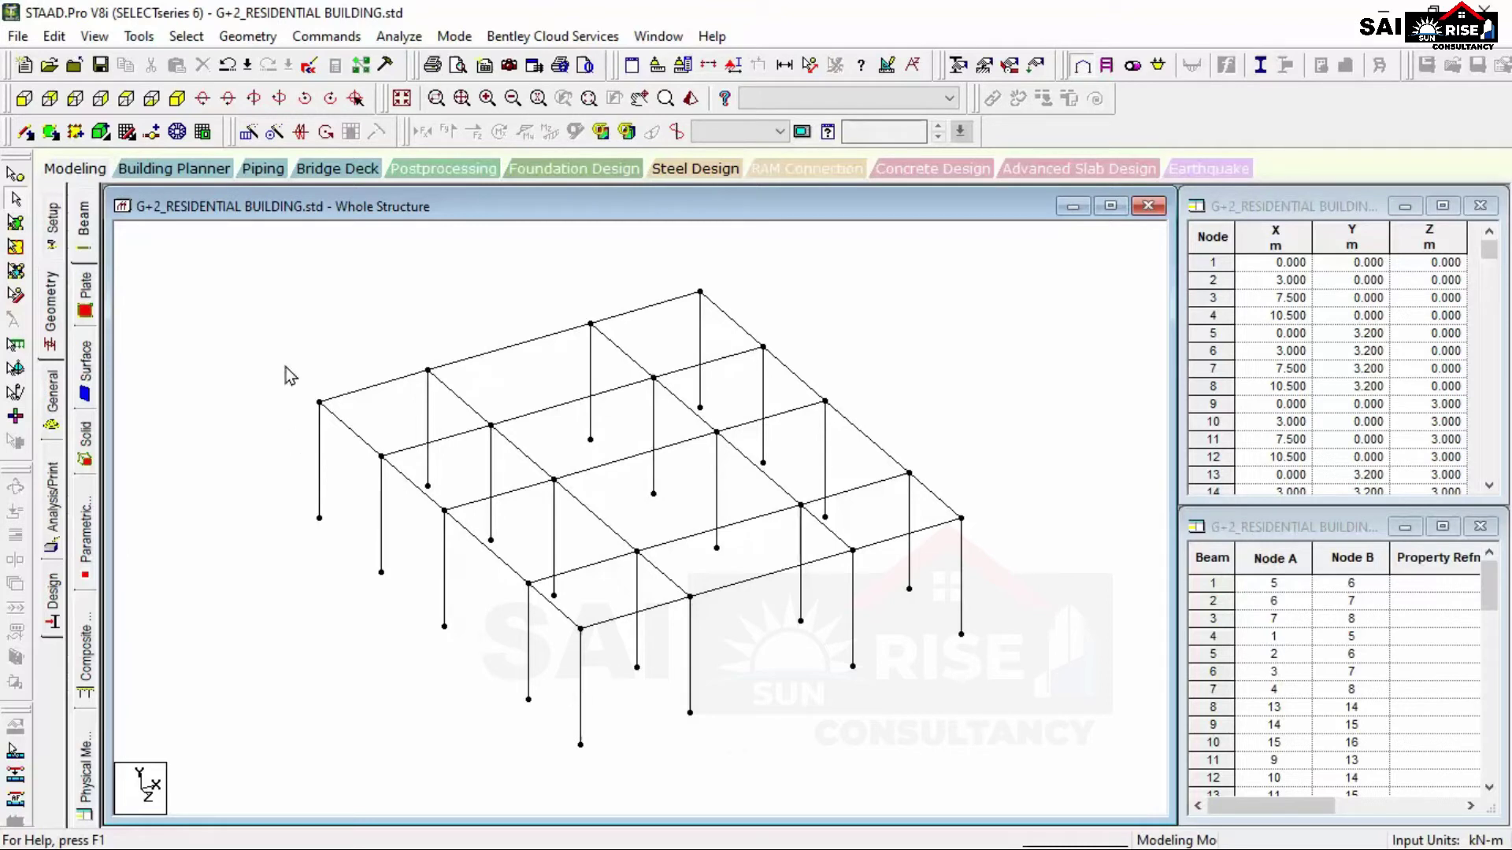
{"action": "scroll", "coordinate": [827, 573], "scroll_direction": "down", "scroll_amount": 2}
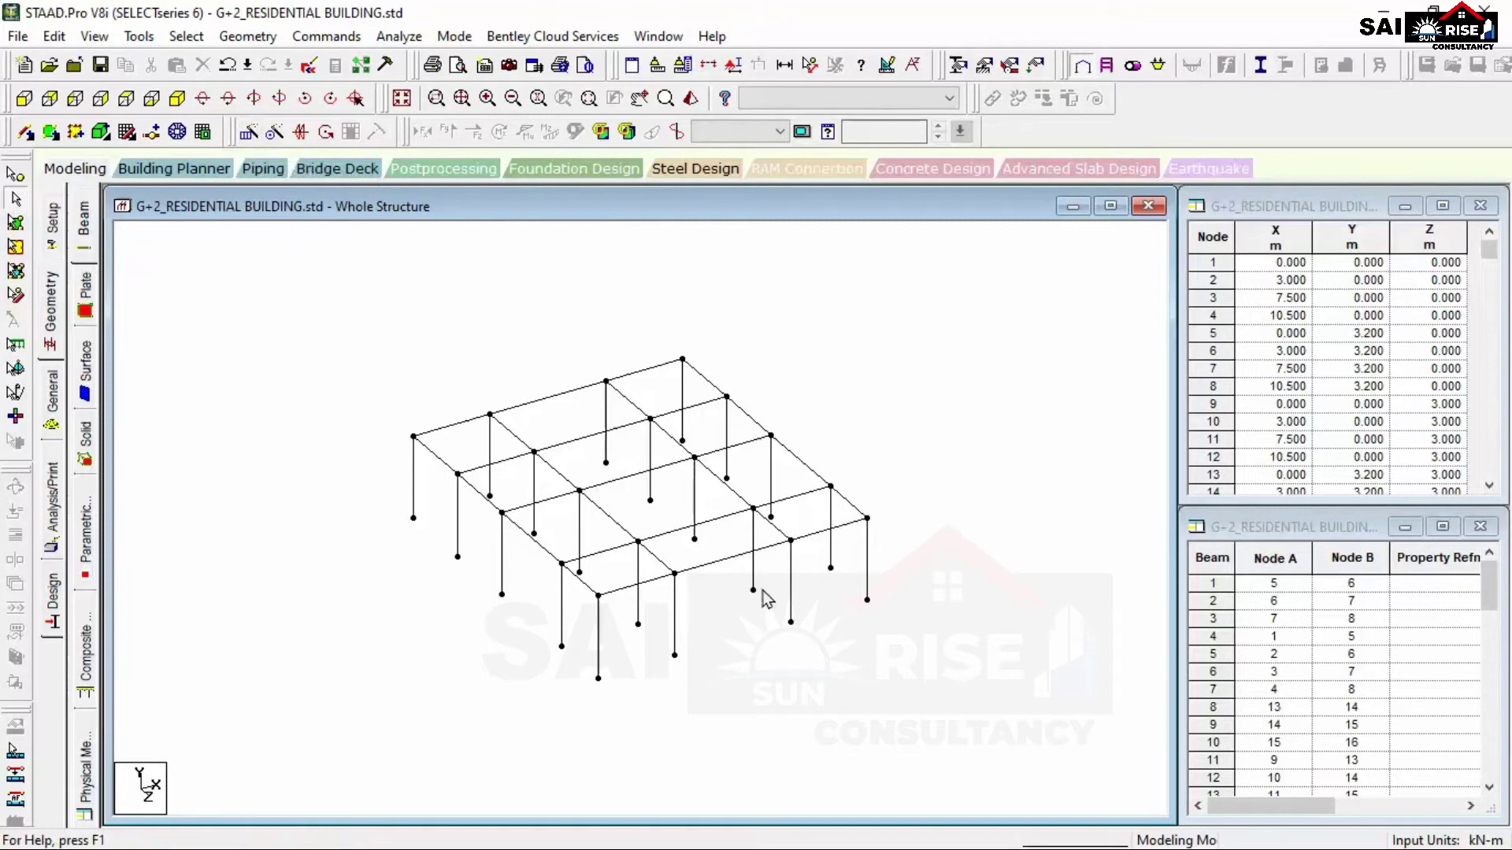
{"action": "scroll", "coordinate": [677, 583], "scroll_direction": "up", "scroll_amount": 1}
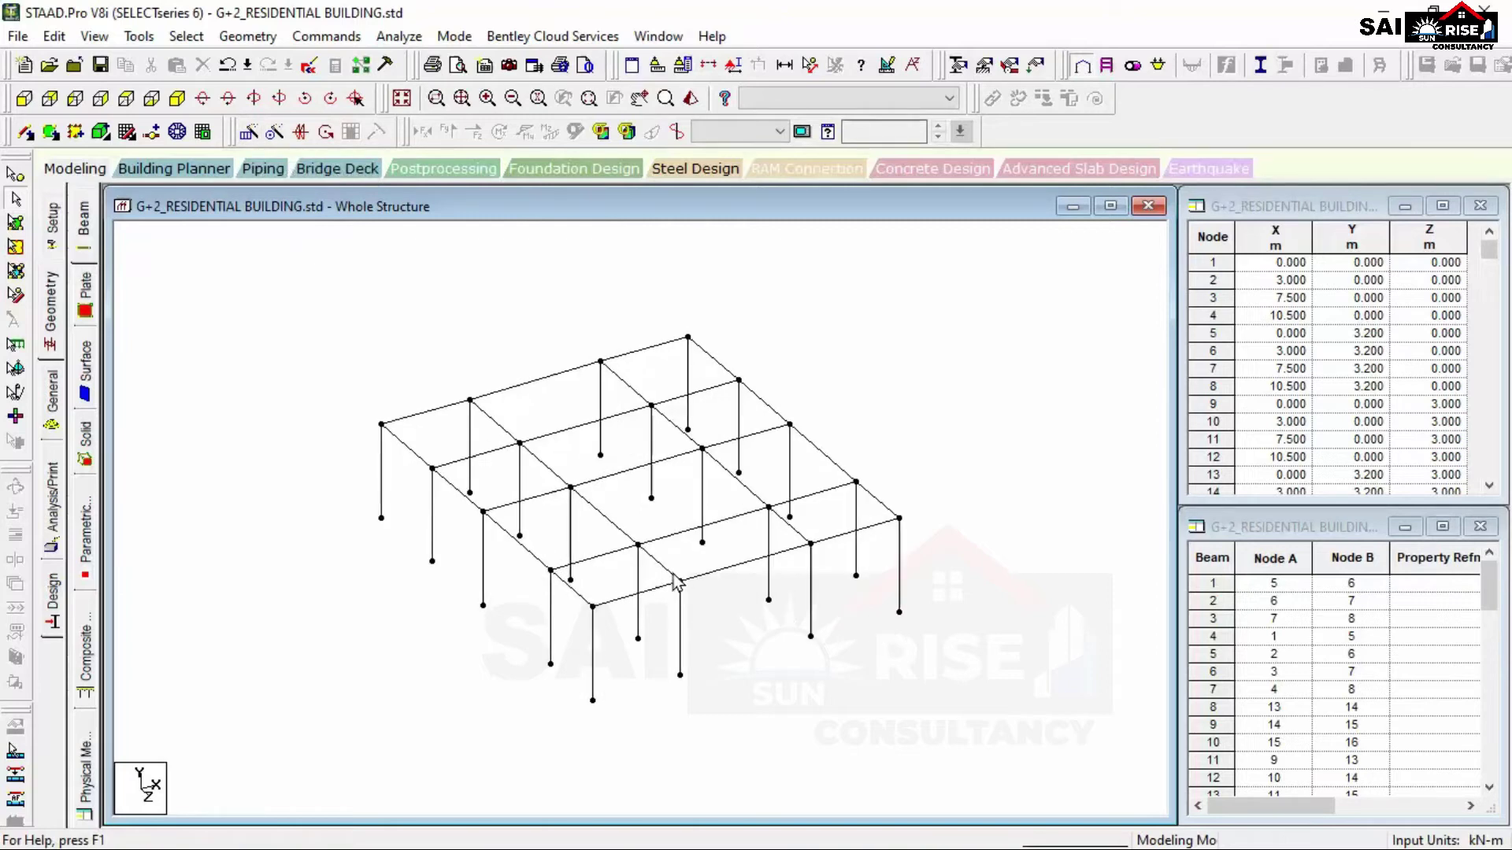
{"action": "scroll", "coordinate": [675, 583], "scroll_direction": "up", "scroll_amount": 1}
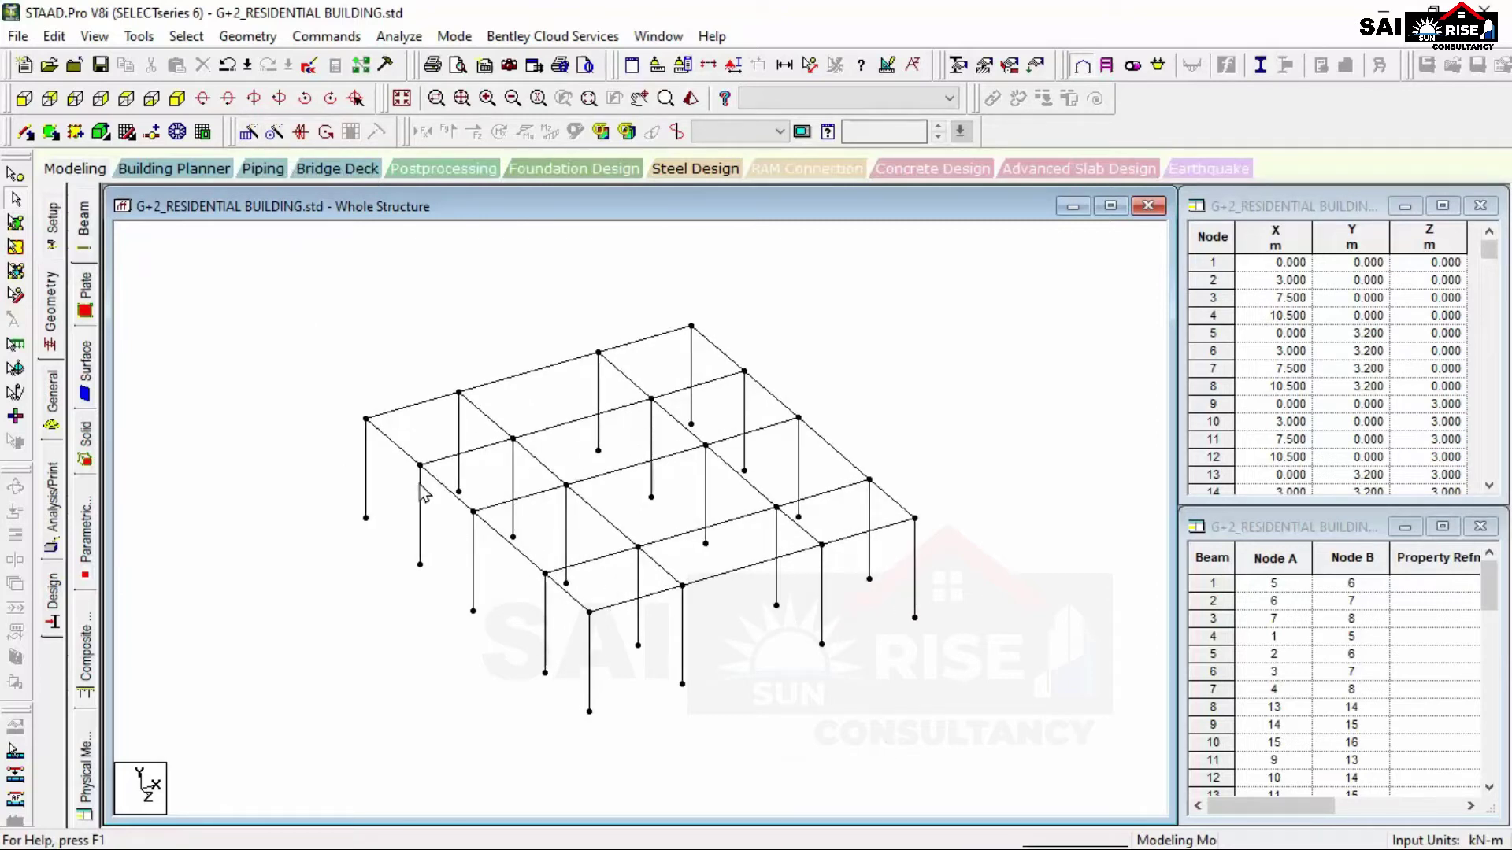
{"action": "left_click", "coordinate": [406, 452]}
{"action": "left_click", "coordinate": [408, 407]}
{"action": "left_click", "coordinate": [535, 370]}
{"action": "left_click", "coordinate": [653, 337]}
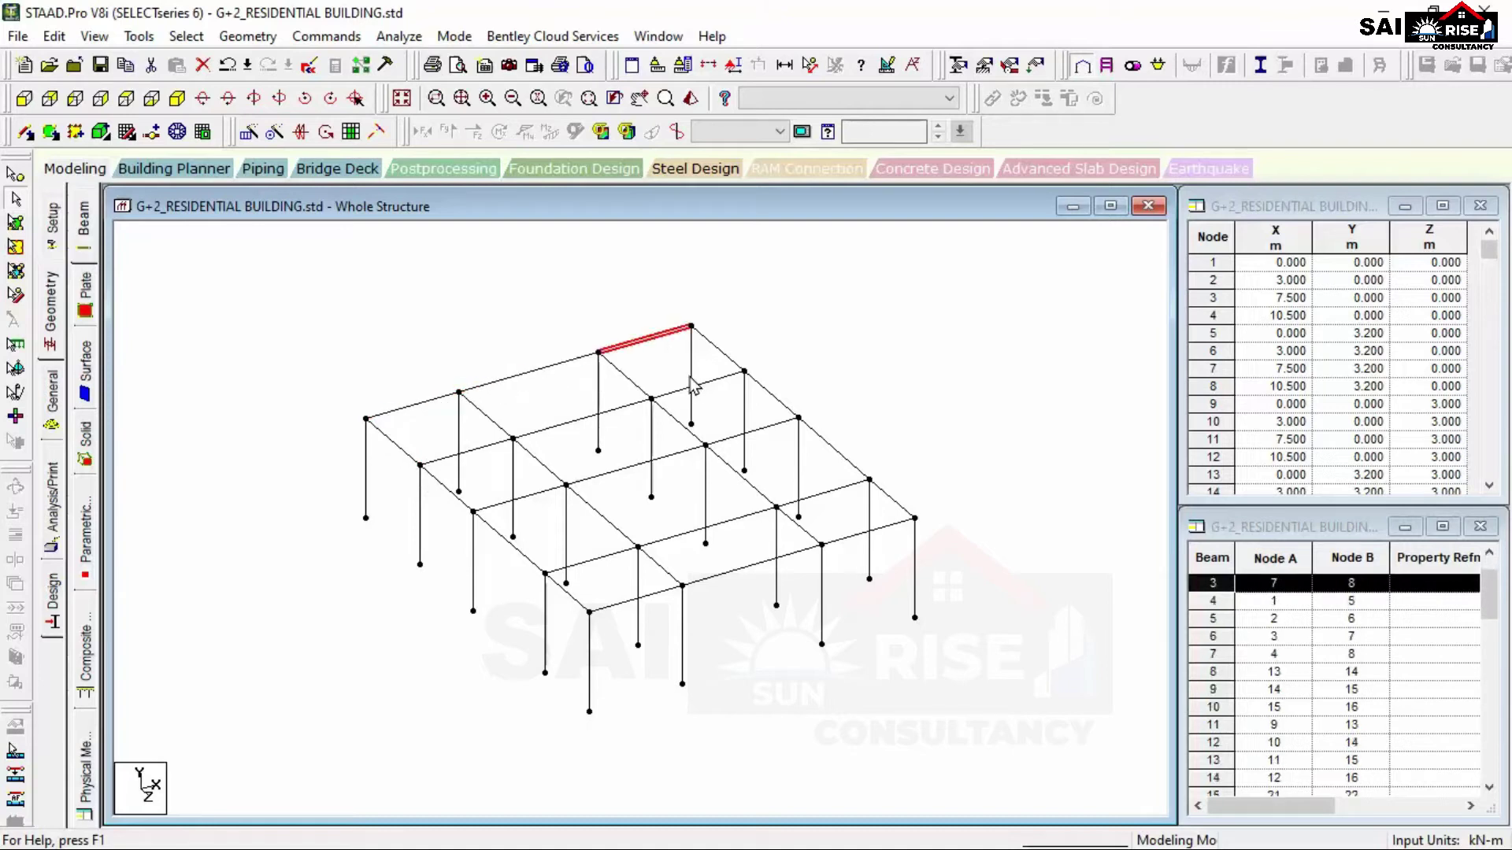
{"action": "left_click", "coordinate": [715, 348]}
{"action": "left_click", "coordinate": [819, 369]}
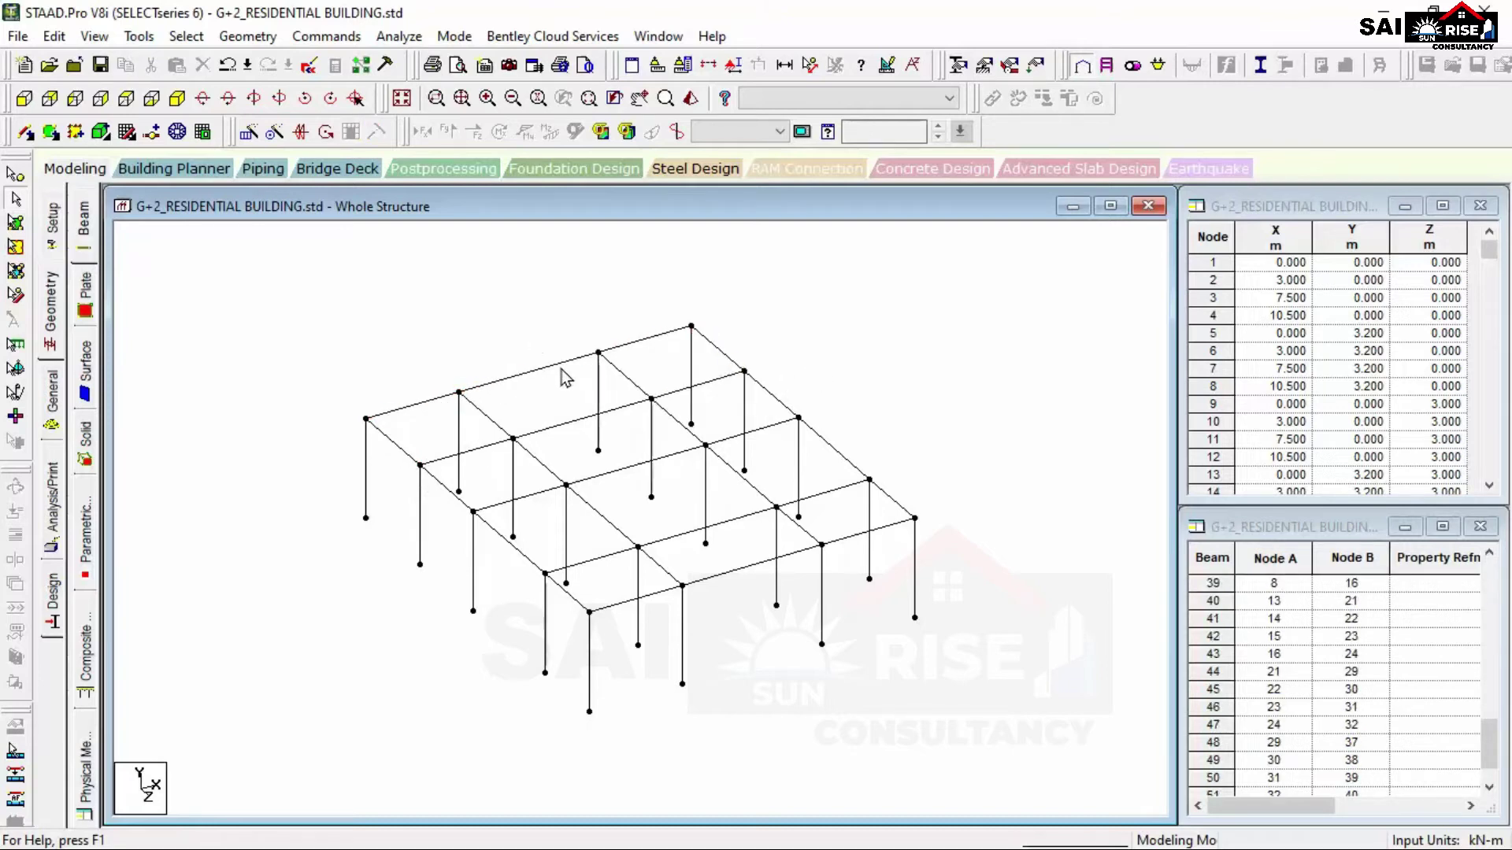
{"action": "scroll", "coordinate": [630, 552], "scroll_direction": "down", "scroll_amount": 1}
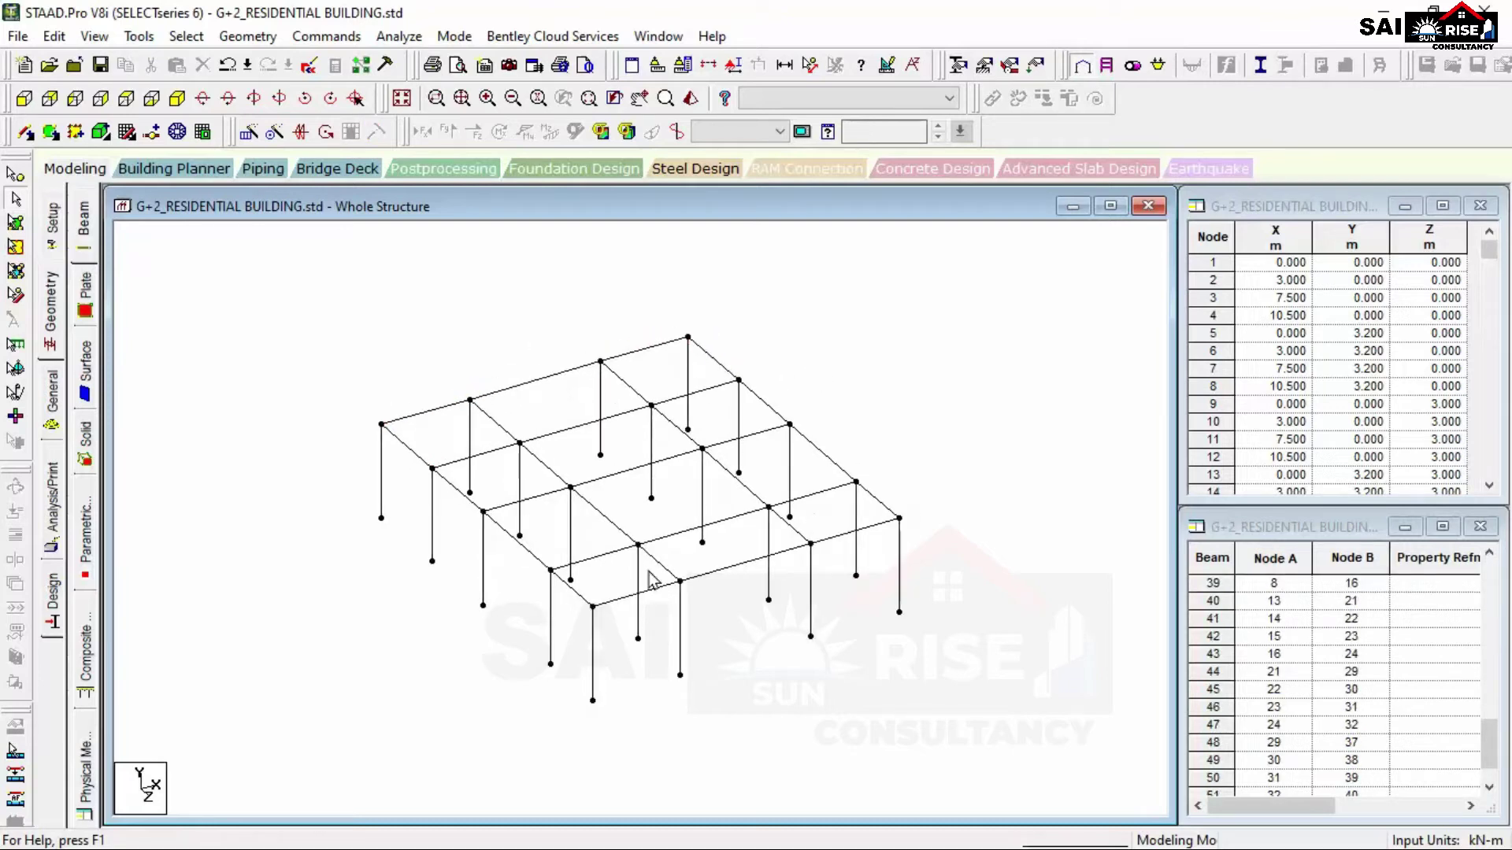
Select all the top-level beams of the frame without the columns, and save the modified structure.
{"action": "left_click", "coordinate": [25, 99]}
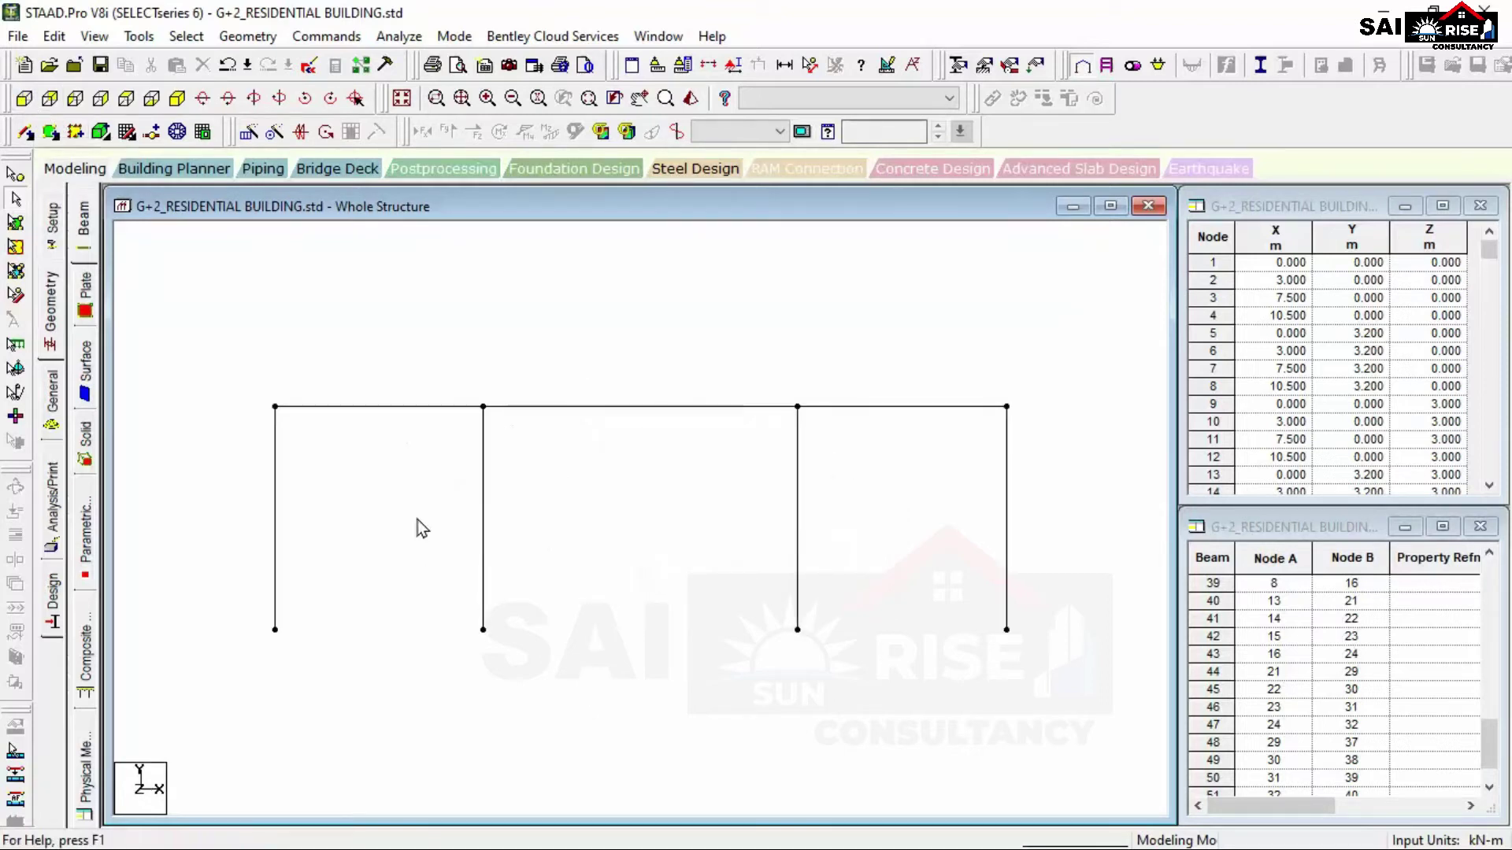
{"action": "left_click_drag", "start_coordinate": [230, 367], "coordinate": [346, 427]}
{"action": "left_click_drag", "start_coordinate": [995, 451], "coordinate": [1062, 457]}
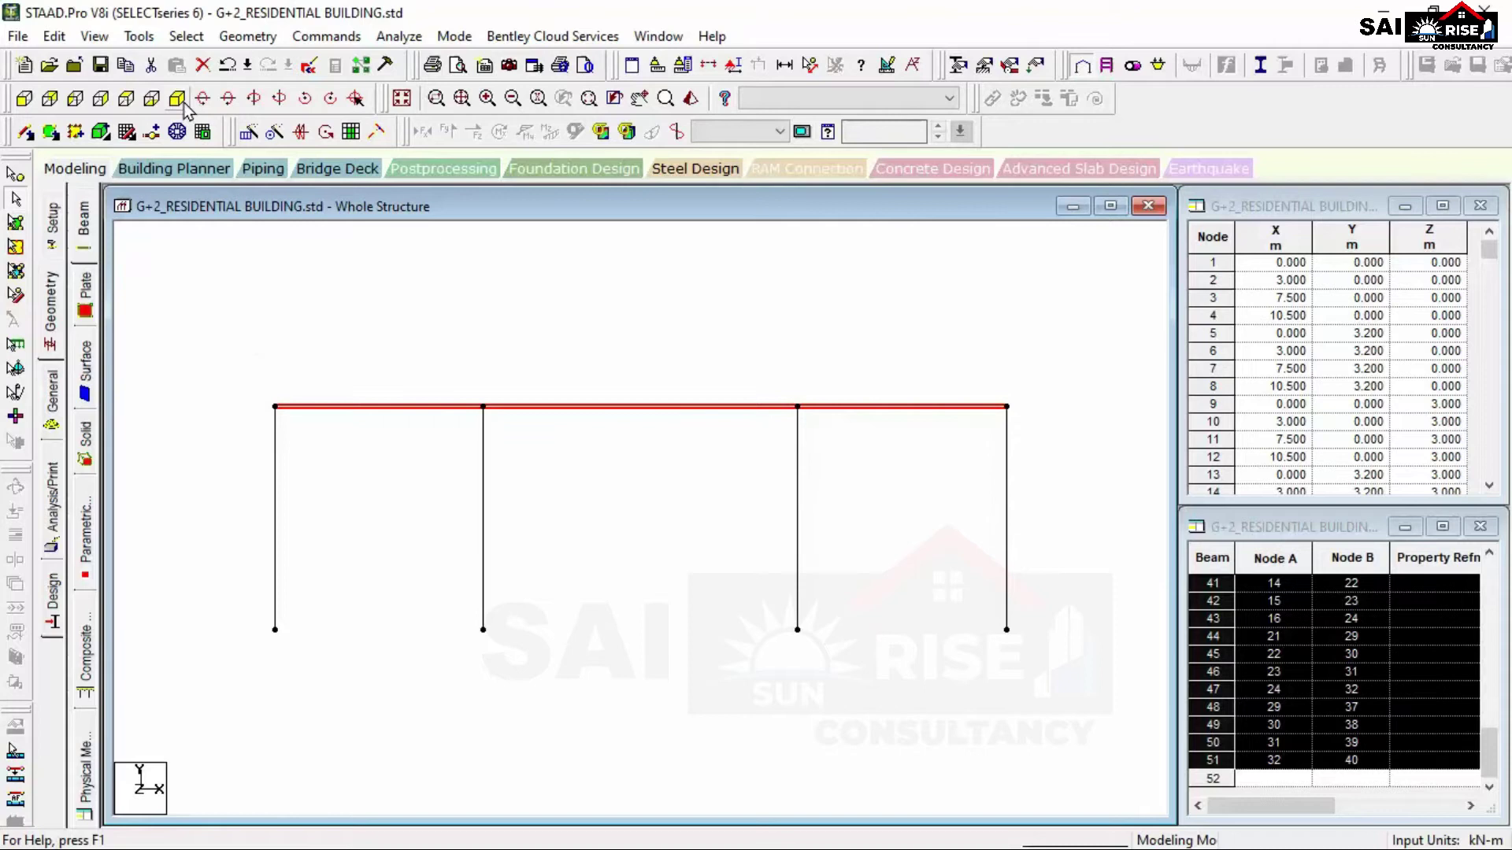
{"action": "left_click", "coordinate": [744, 481]}
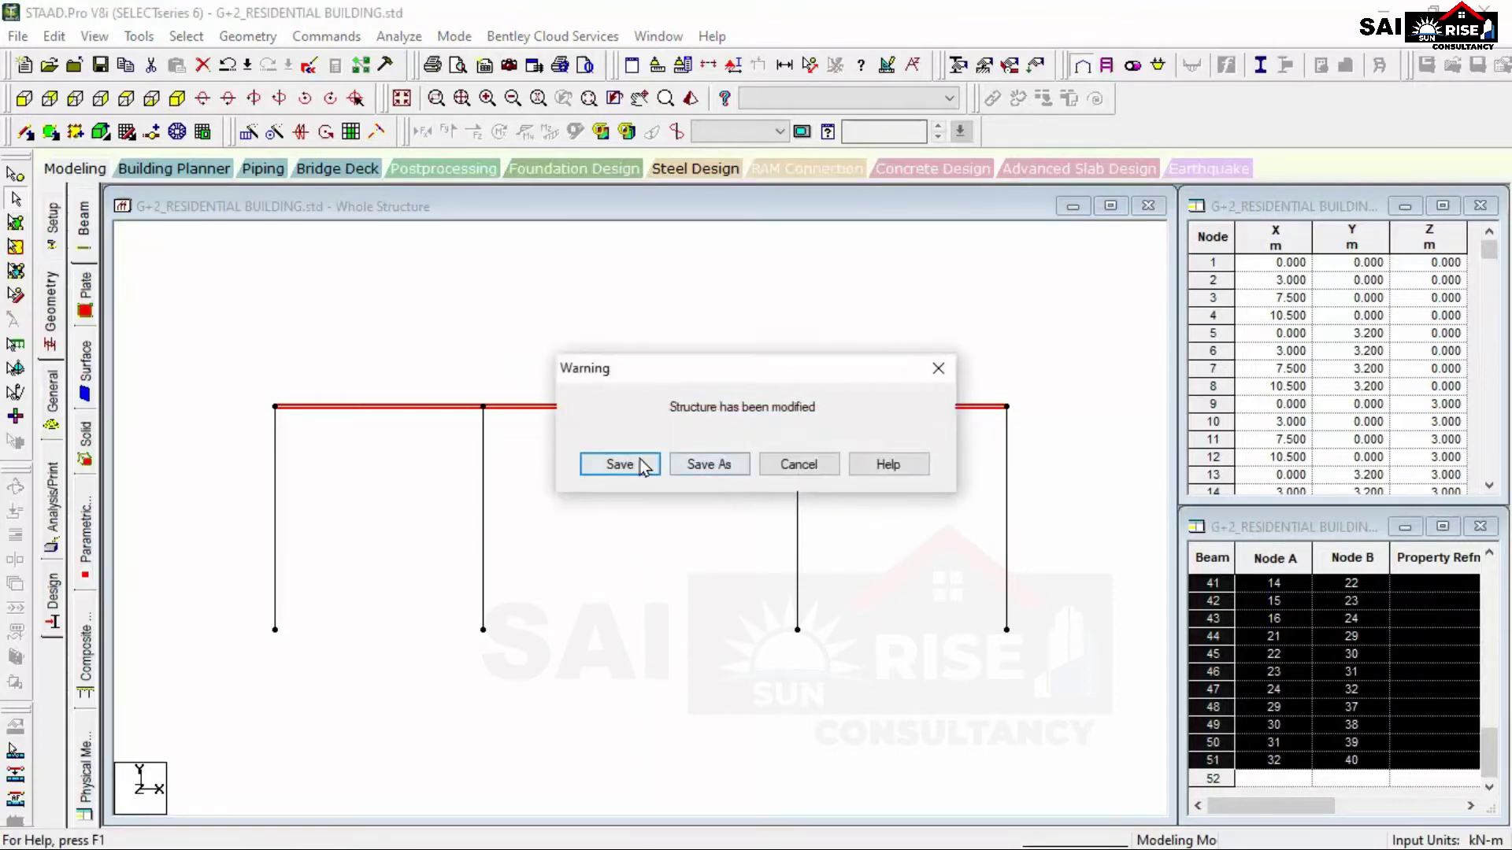
{"action": "left_click", "coordinate": [639, 467]}
{"action": "left_click", "coordinate": [178, 99]}
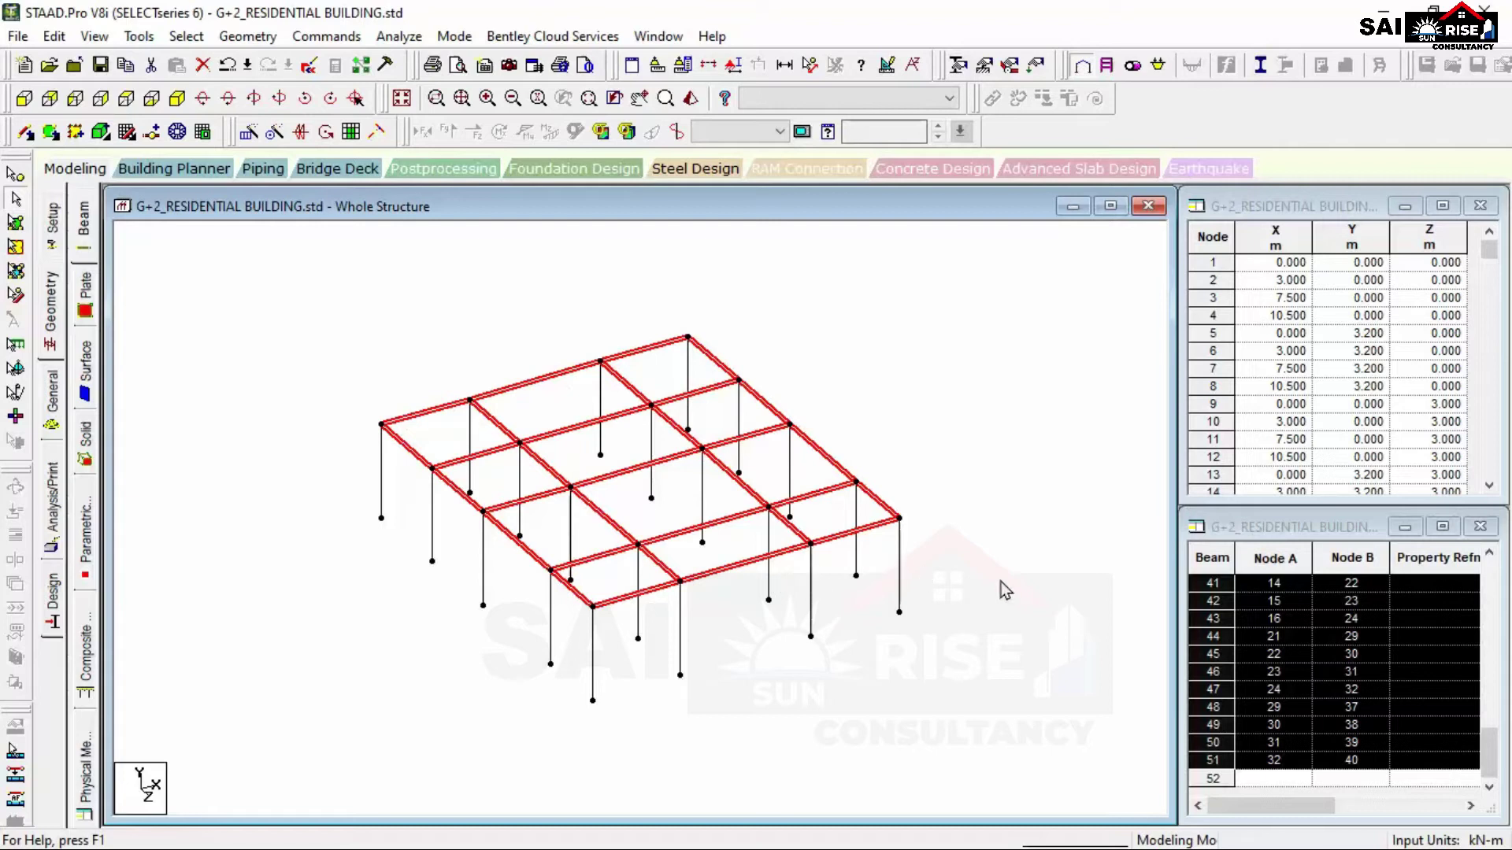
{"action": "scroll", "coordinate": [787, 449], "scroll_direction": "up", "scroll_amount": 2}
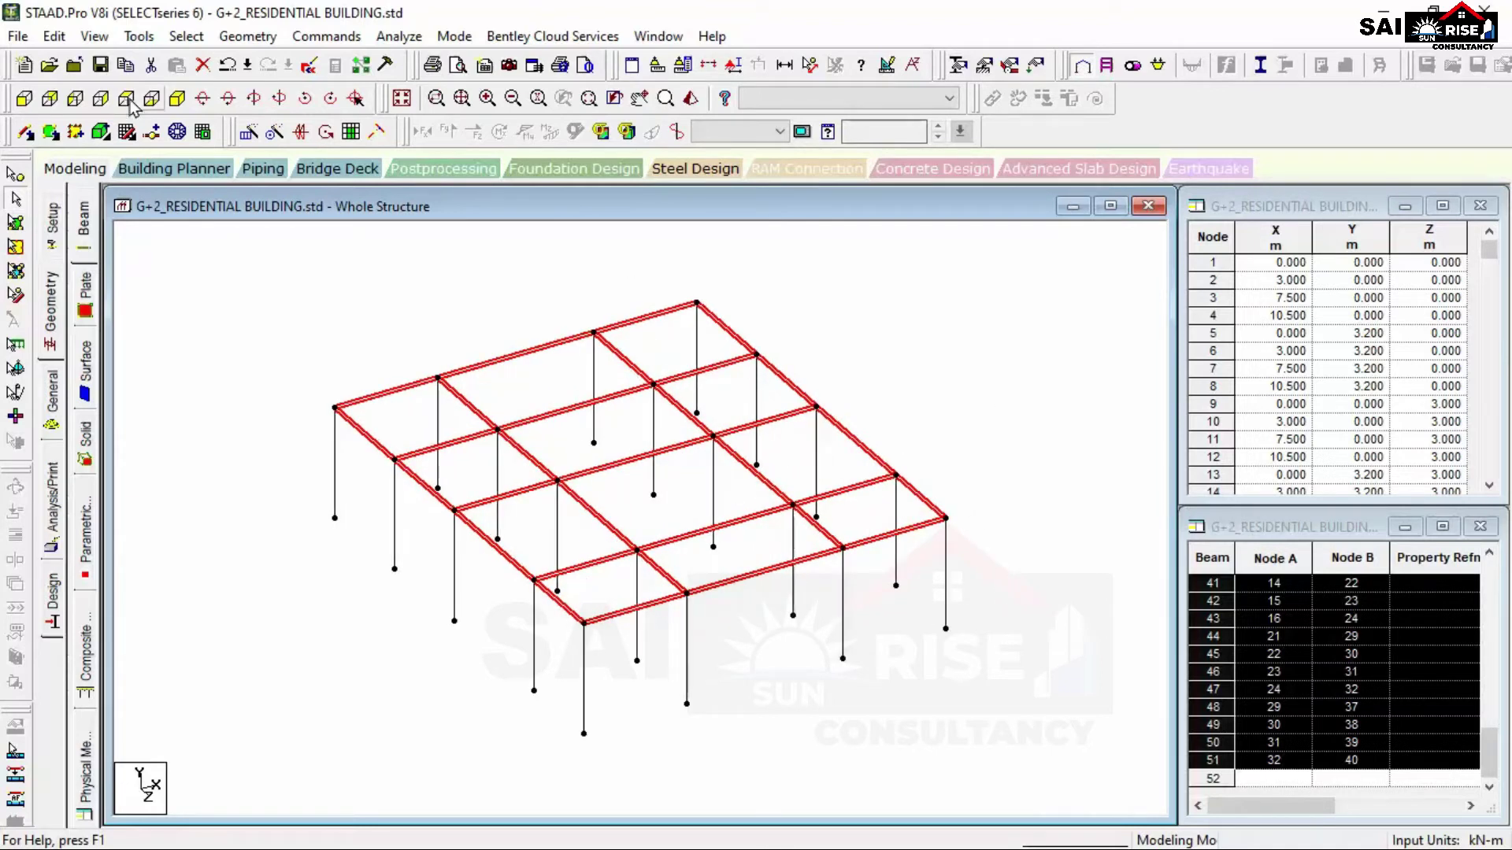
Set up a translational repeat of the selected top-level beams in the global Y direction with 2 steps.
{"action": "left_click", "coordinate": [24, 98]}
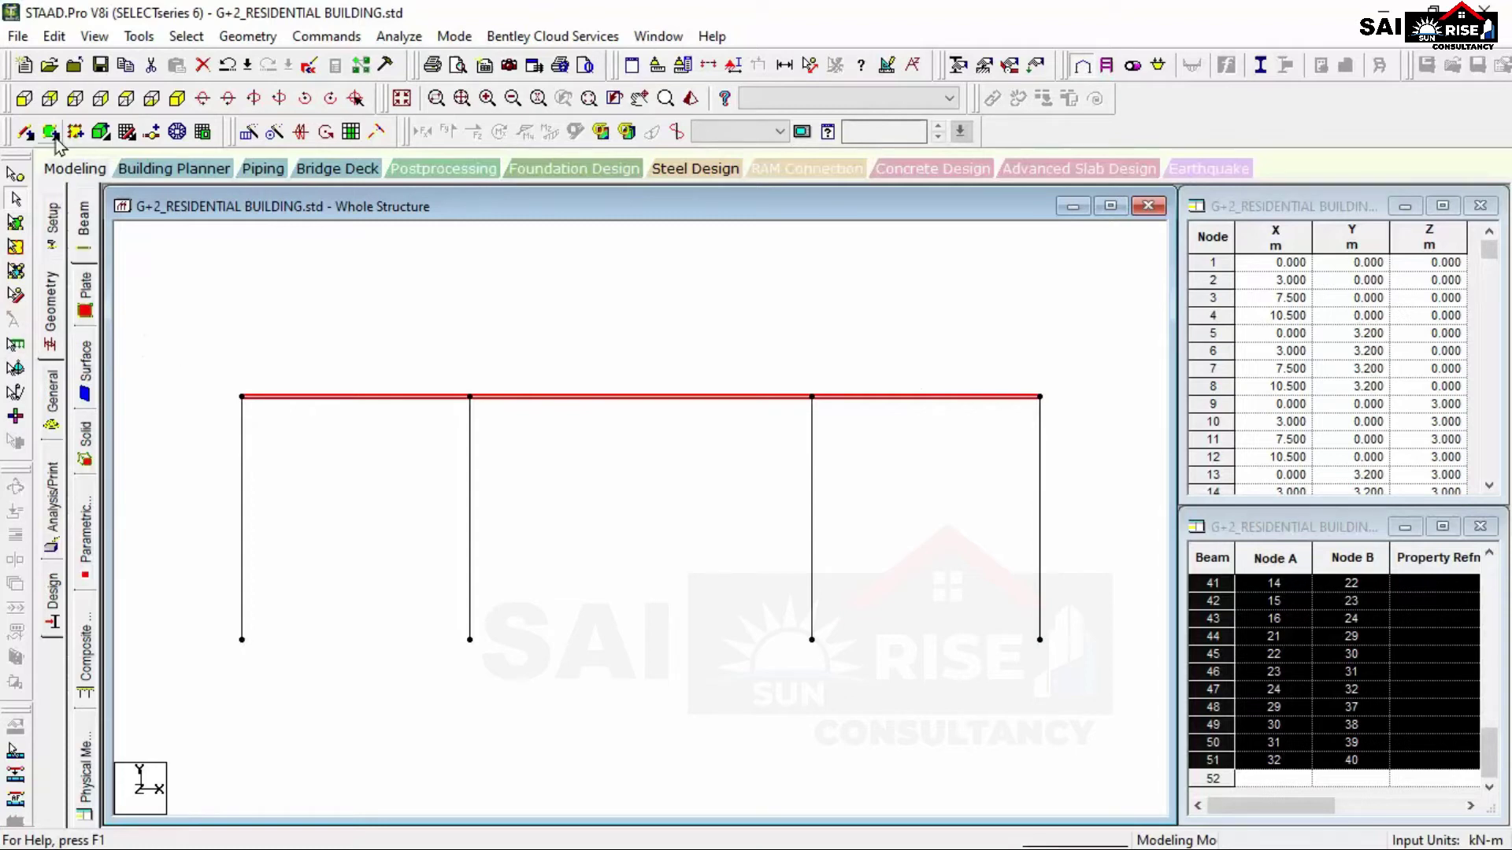
{"action": "left_click", "coordinate": [177, 98]}
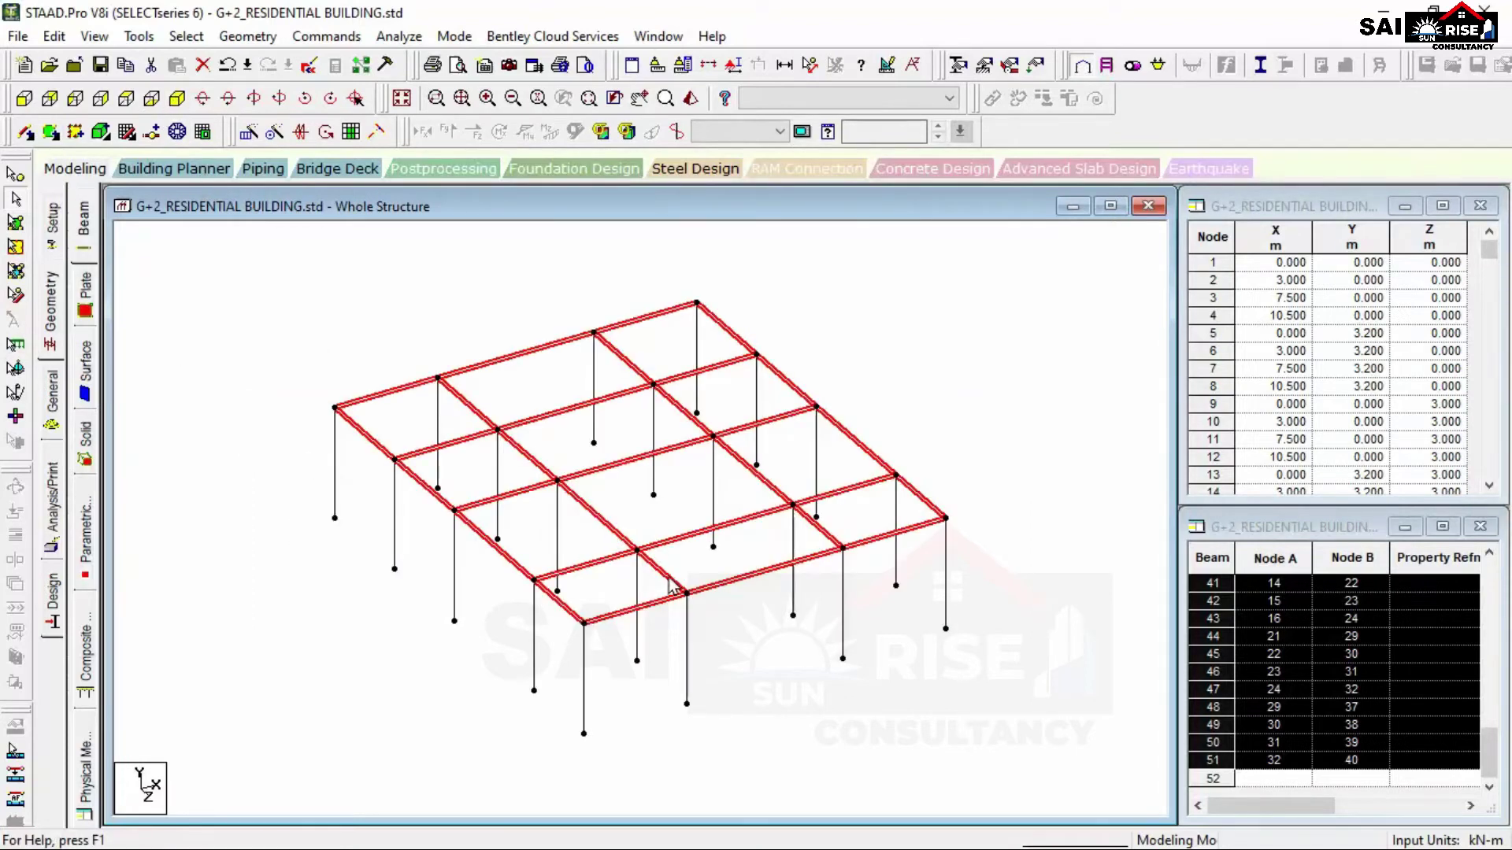
{"action": "scroll", "coordinate": [771, 605], "scroll_direction": "down", "scroll_amount": 1}
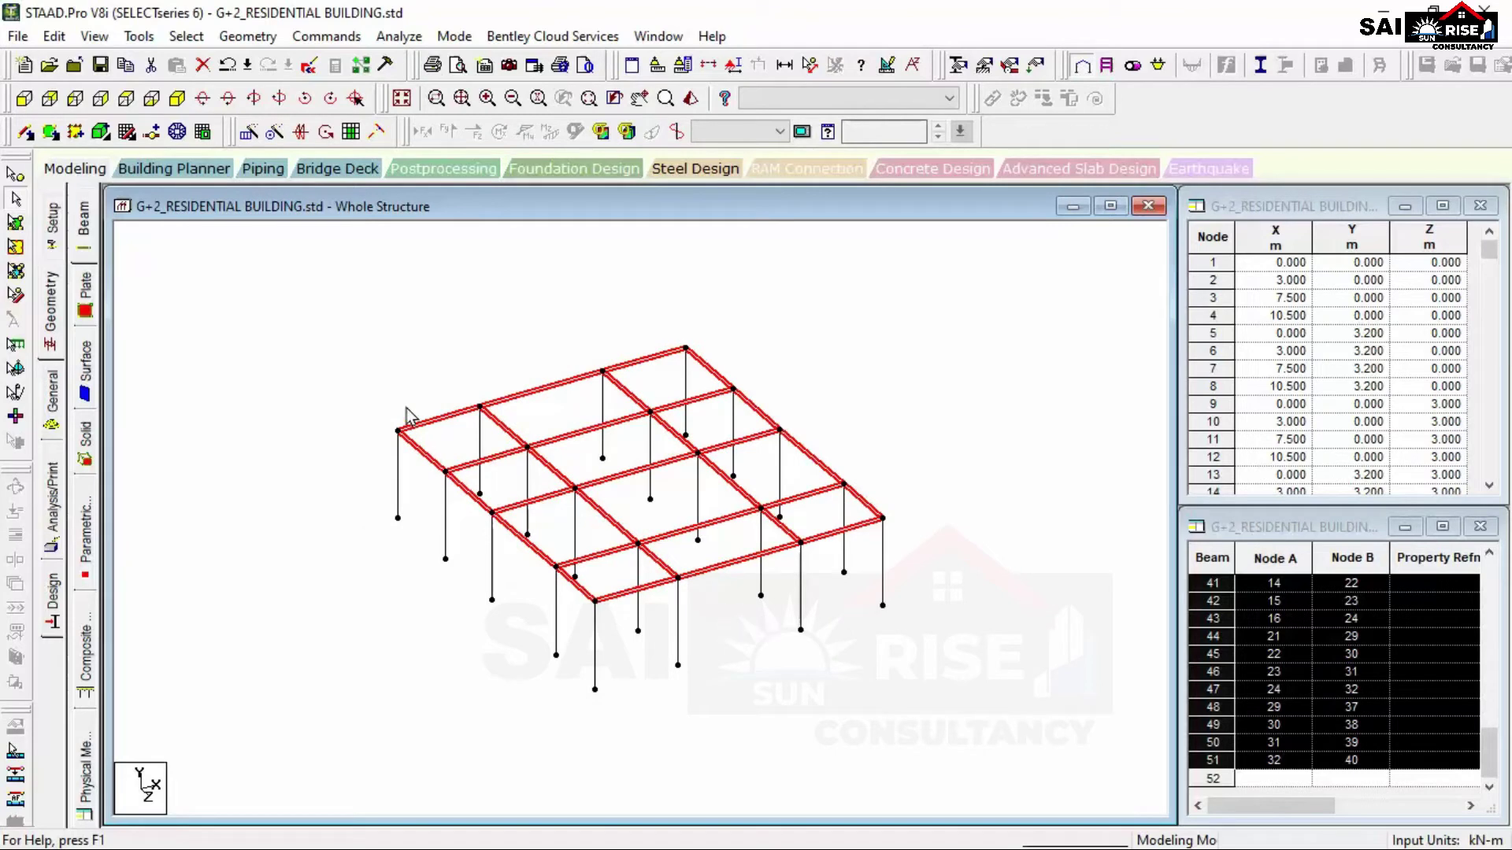
{"action": "left_click", "coordinate": [249, 136]}
{"action": "left_click_drag", "start_coordinate": [588, 304], "coordinate": [581, 69]}
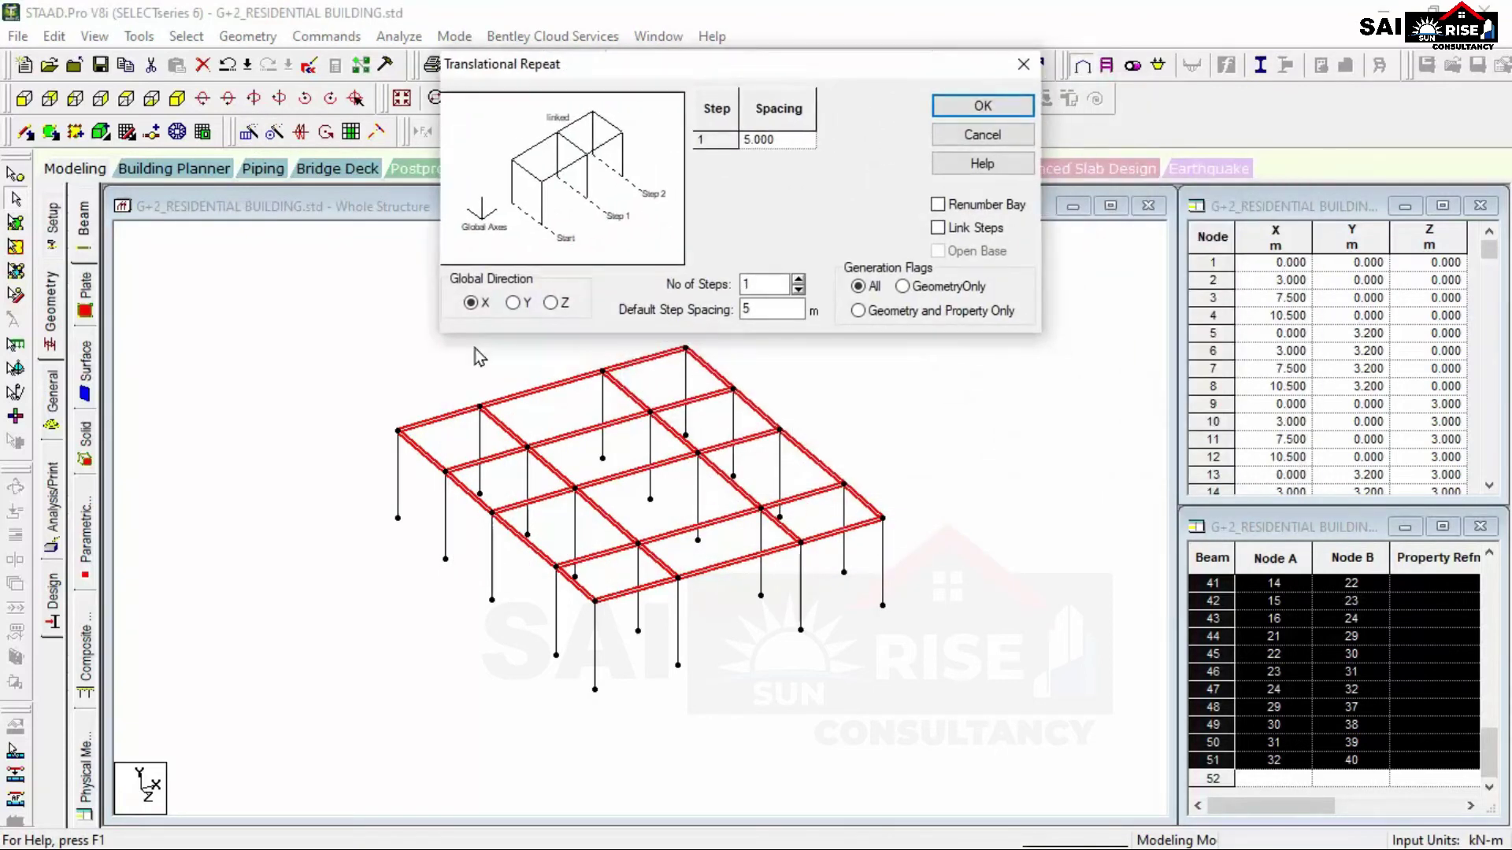
{"action": "left_click", "coordinate": [513, 304]}
{"action": "left_click", "coordinate": [514, 305]}
{"action": "left_click", "coordinate": [550, 306]}
{"action": "double_click", "coordinate": [781, 284]}
{"action": "type", "text": "2"}
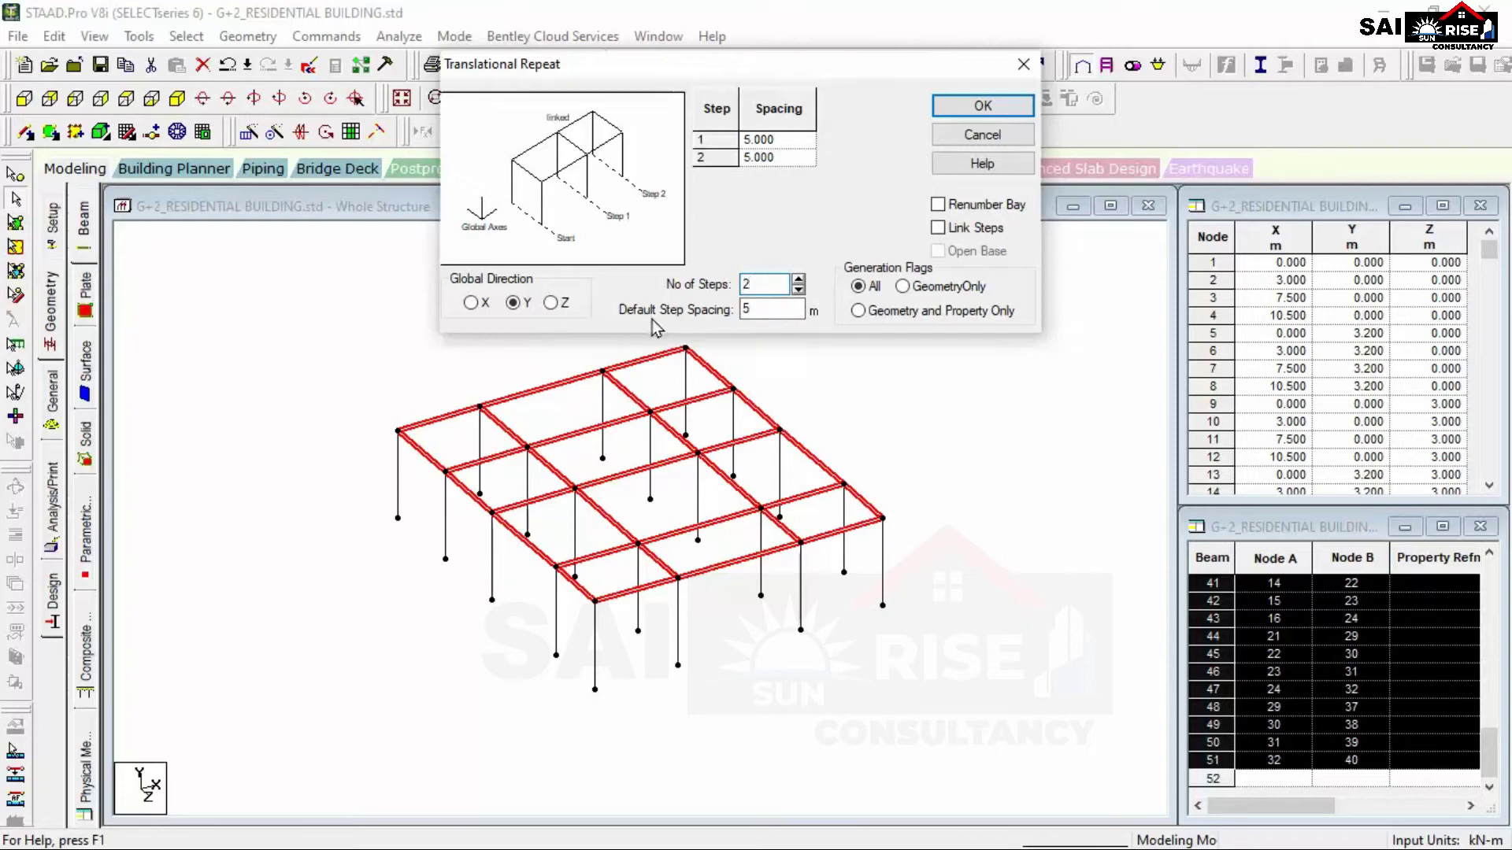
Try to generate the repeated floor beams with a default step spacing of 3.2 m, all generation flags and unlinked steps.
{"action": "double_click", "coordinate": [766, 309]}
{"action": "type", "text": "3.2"}
{"action": "left_click", "coordinate": [904, 287]}
{"action": "left_click", "coordinate": [873, 290]}
{"action": "left_click", "coordinate": [984, 107]}
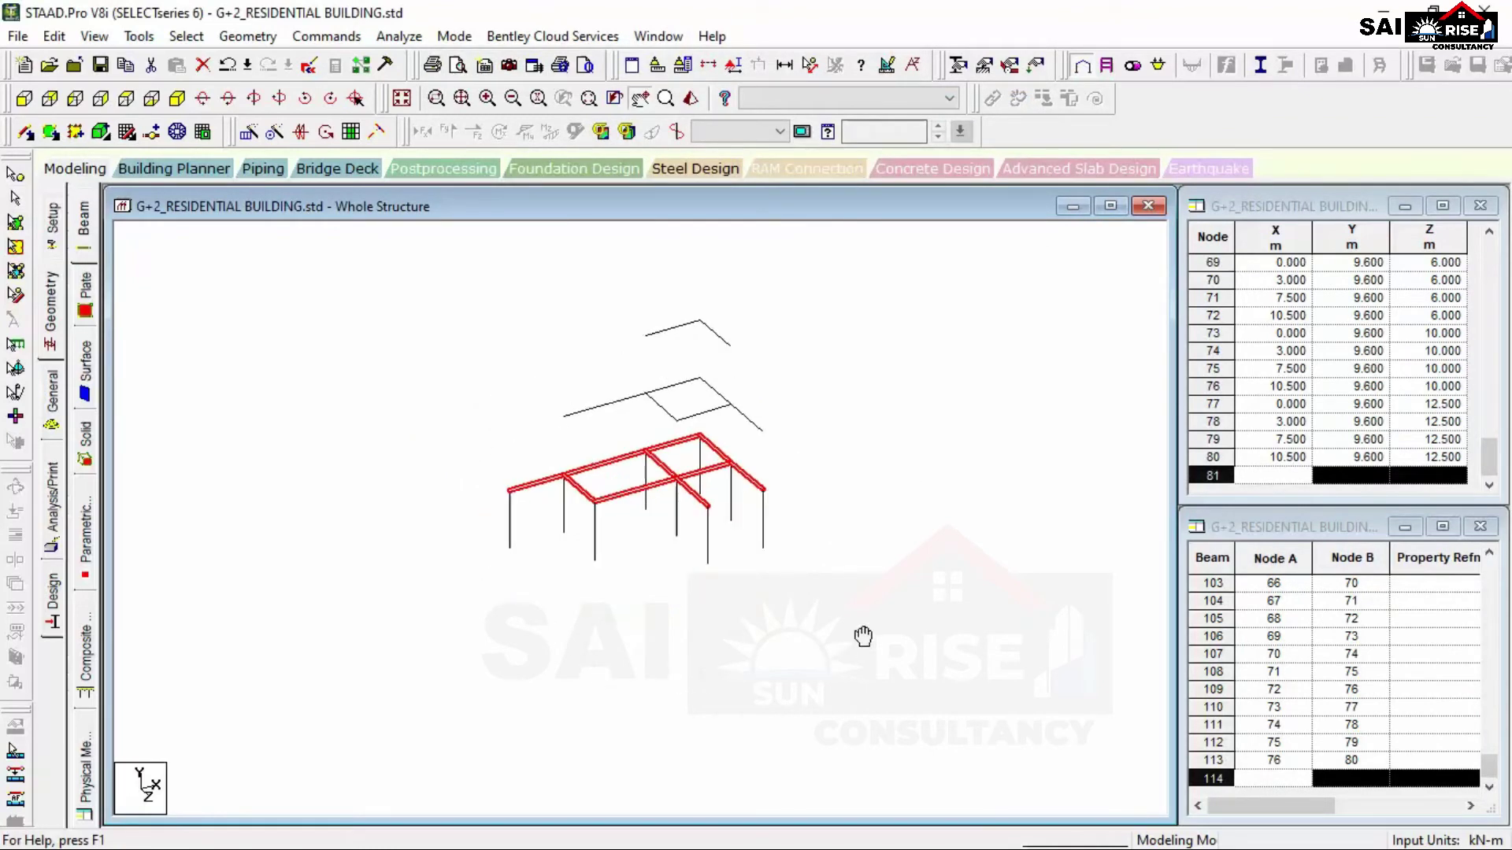
Check the repeated floors for connecting columns, and undo the unlinked translational repeat.
{"action": "left_click_drag", "start_coordinate": [832, 633], "coordinate": [873, 605]}
{"action": "mouse_move", "coordinate": [904, 612]}
{"action": "middle_mouse_down"}
{"action": "mouse_move", "coordinate": [943, 565]}
{"action": "mouse_move", "coordinate": [901, 617]}
{"action": "middle_mouse_up"}
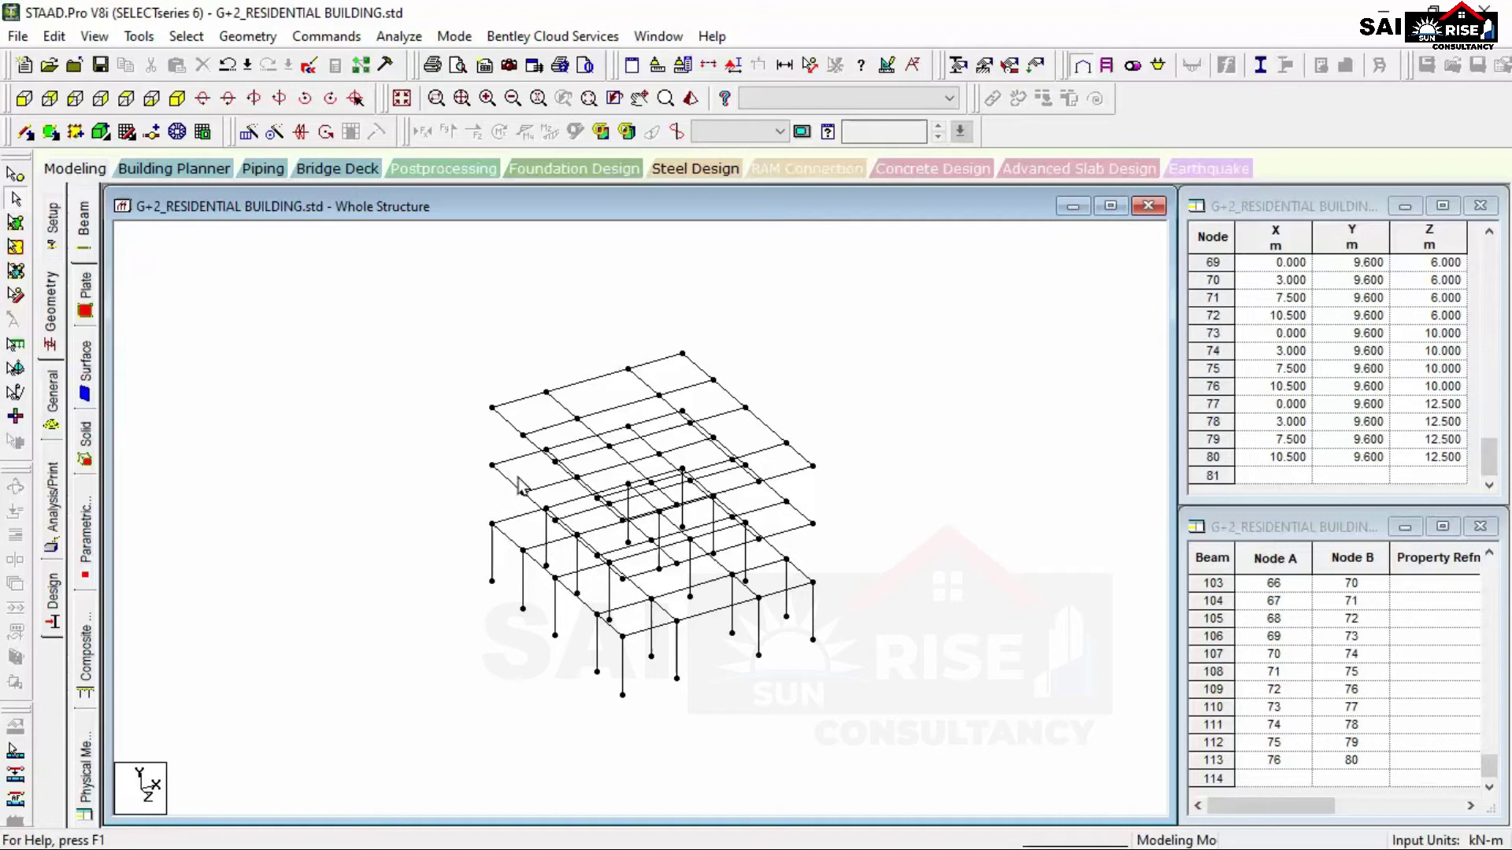
{"action": "scroll", "coordinate": [473, 498], "scroll_direction": "up", "scroll_amount": 3}
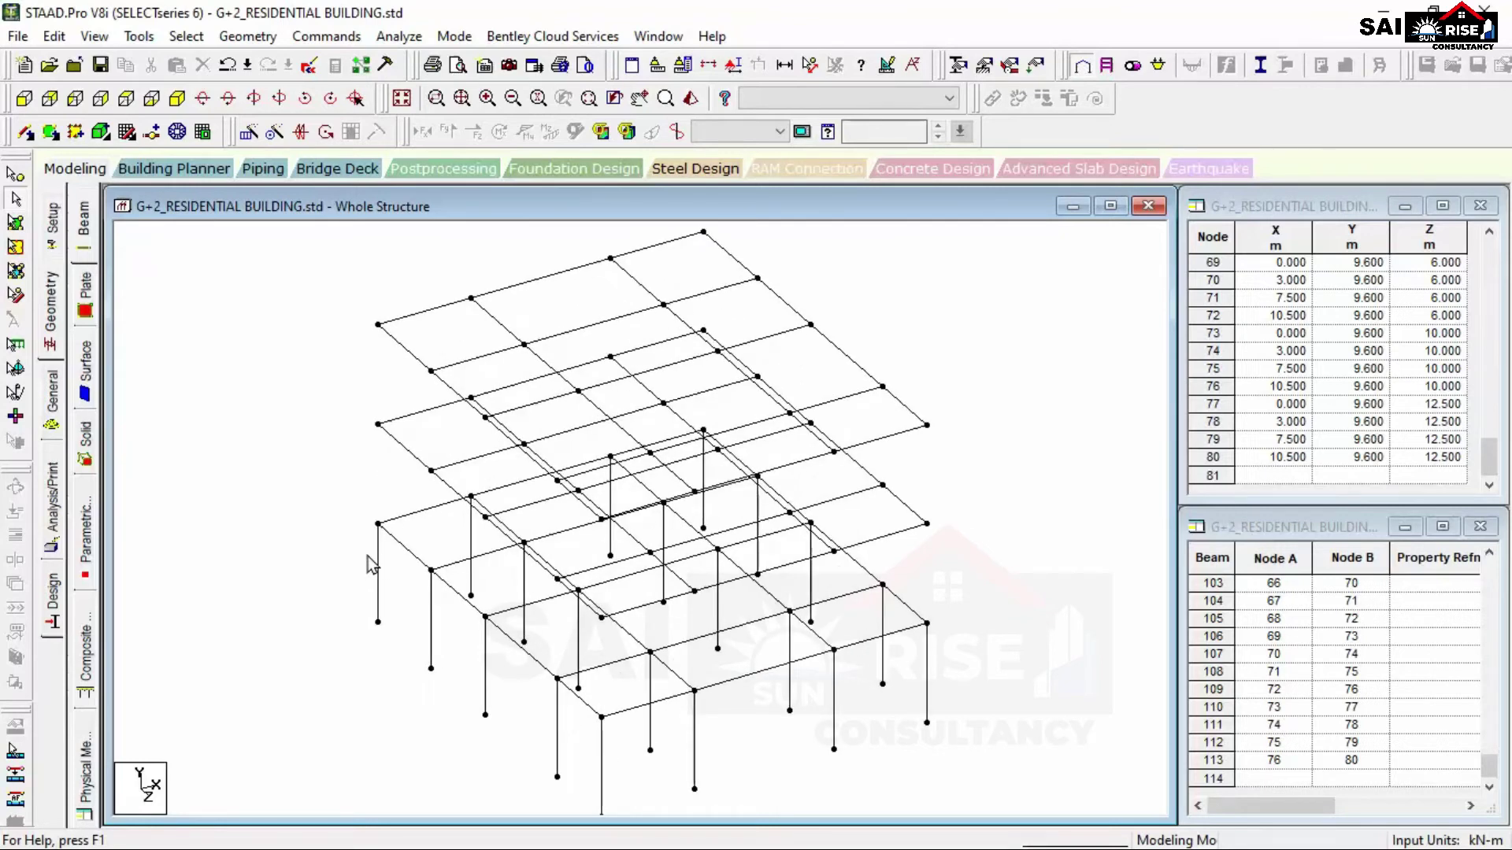
{"action": "left_click", "coordinate": [377, 561]}
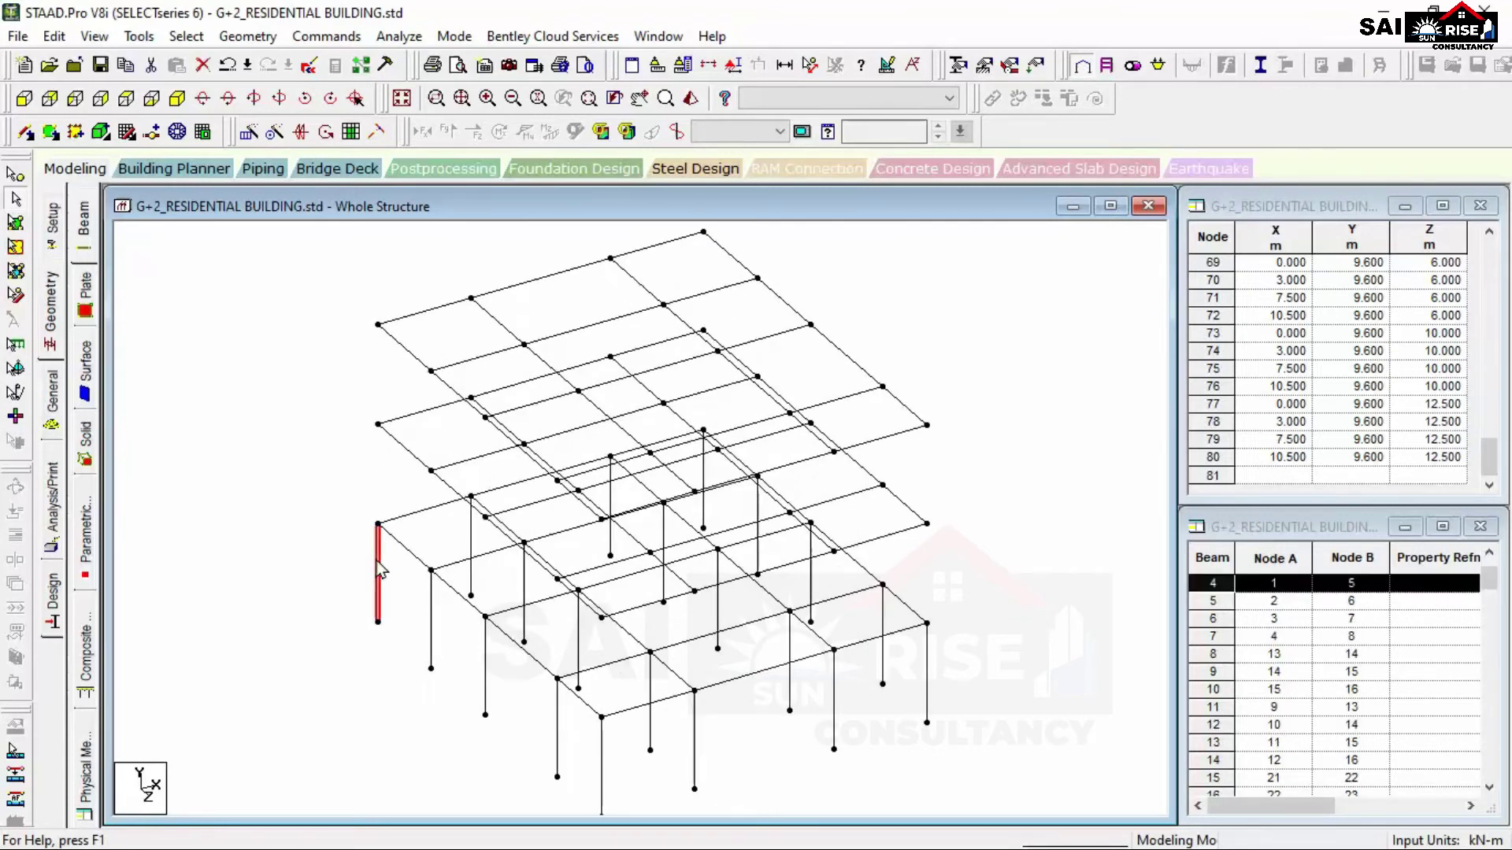
{"action": "left_click", "coordinate": [389, 382]}
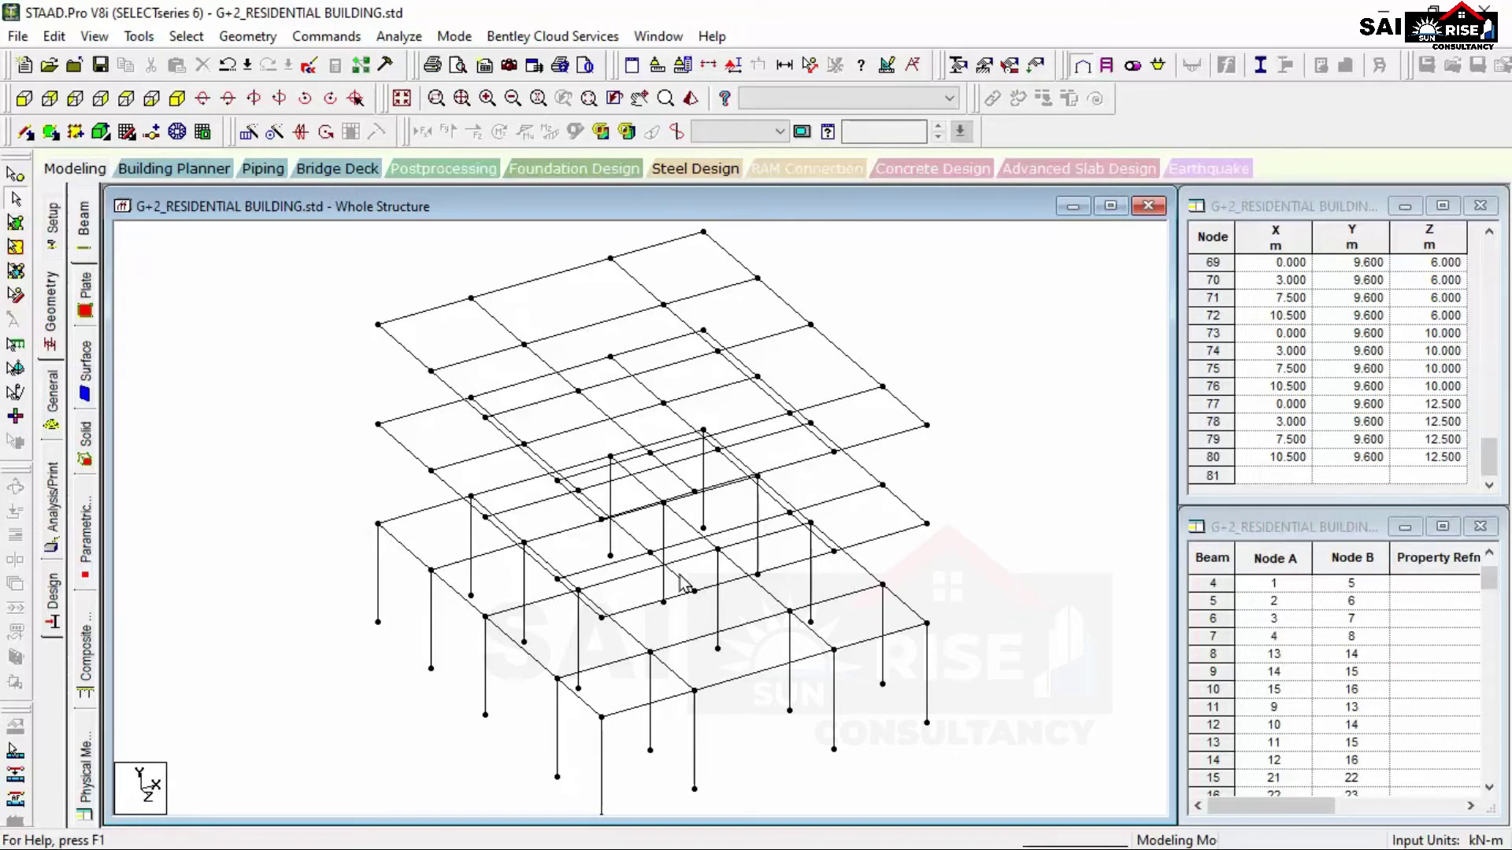
{"action": "scroll", "coordinate": [693, 426], "scroll_direction": "down", "scroll_amount": 1}
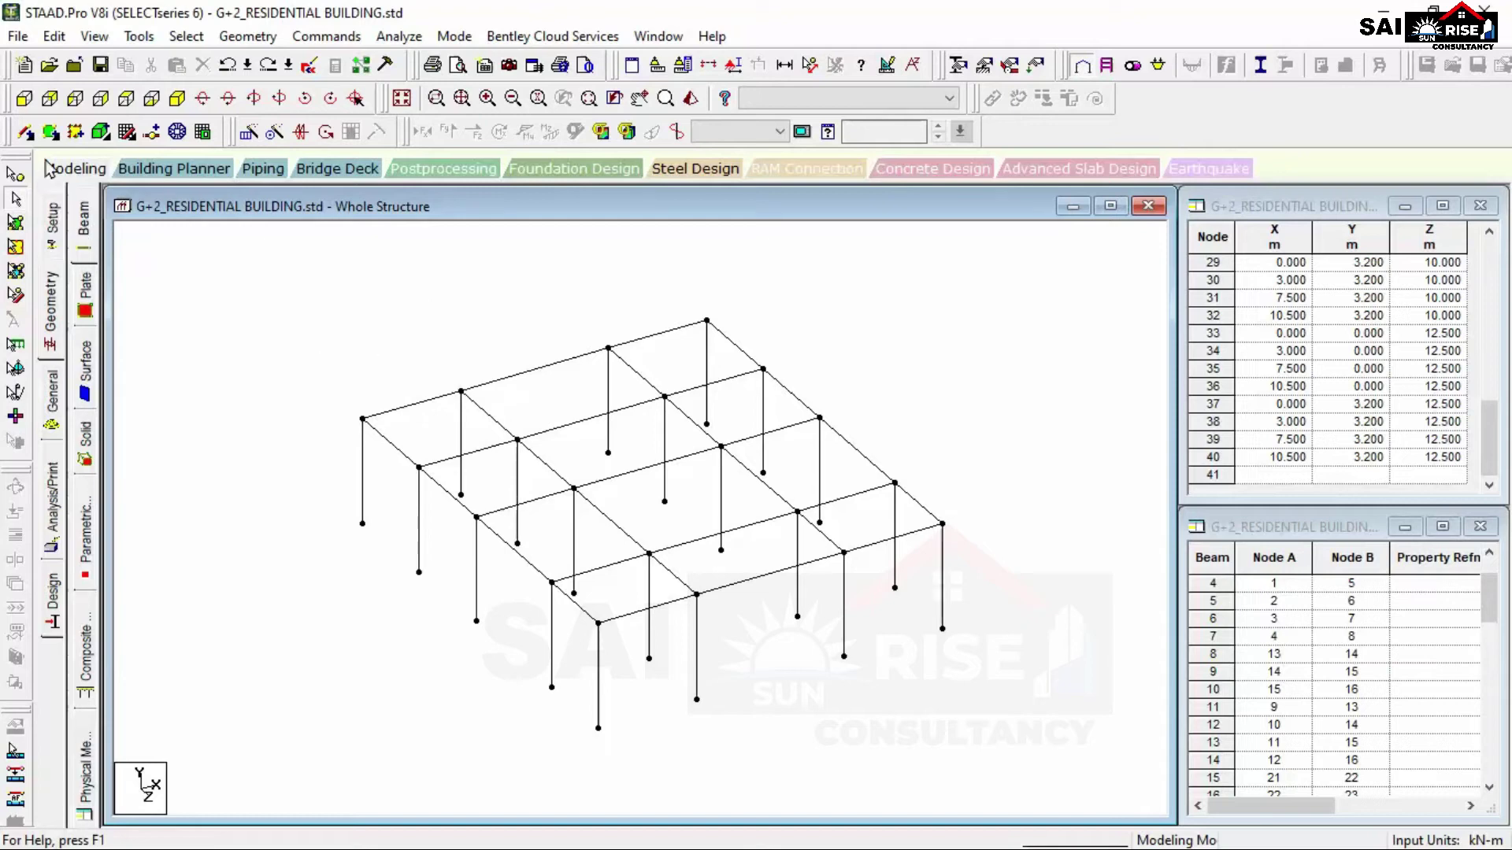
Reselect all the top-level beams of the single-storey frame without the columns.
{"action": "left_click", "coordinate": [24, 98]}
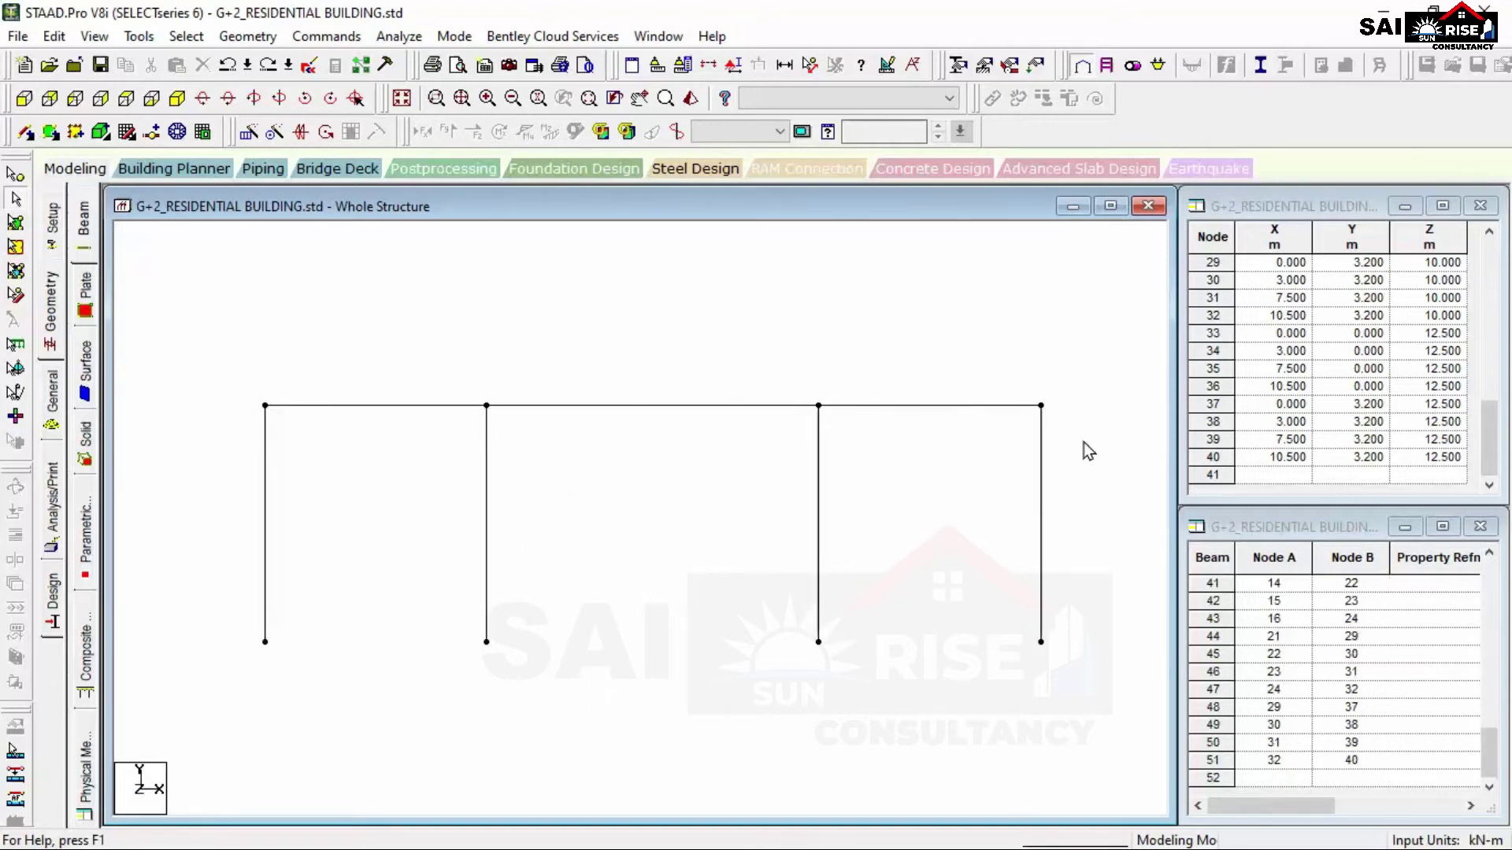
{"action": "left_click_drag", "start_coordinate": [1087, 448], "coordinate": [223, 297]}
{"action": "left_click", "coordinate": [178, 99]}
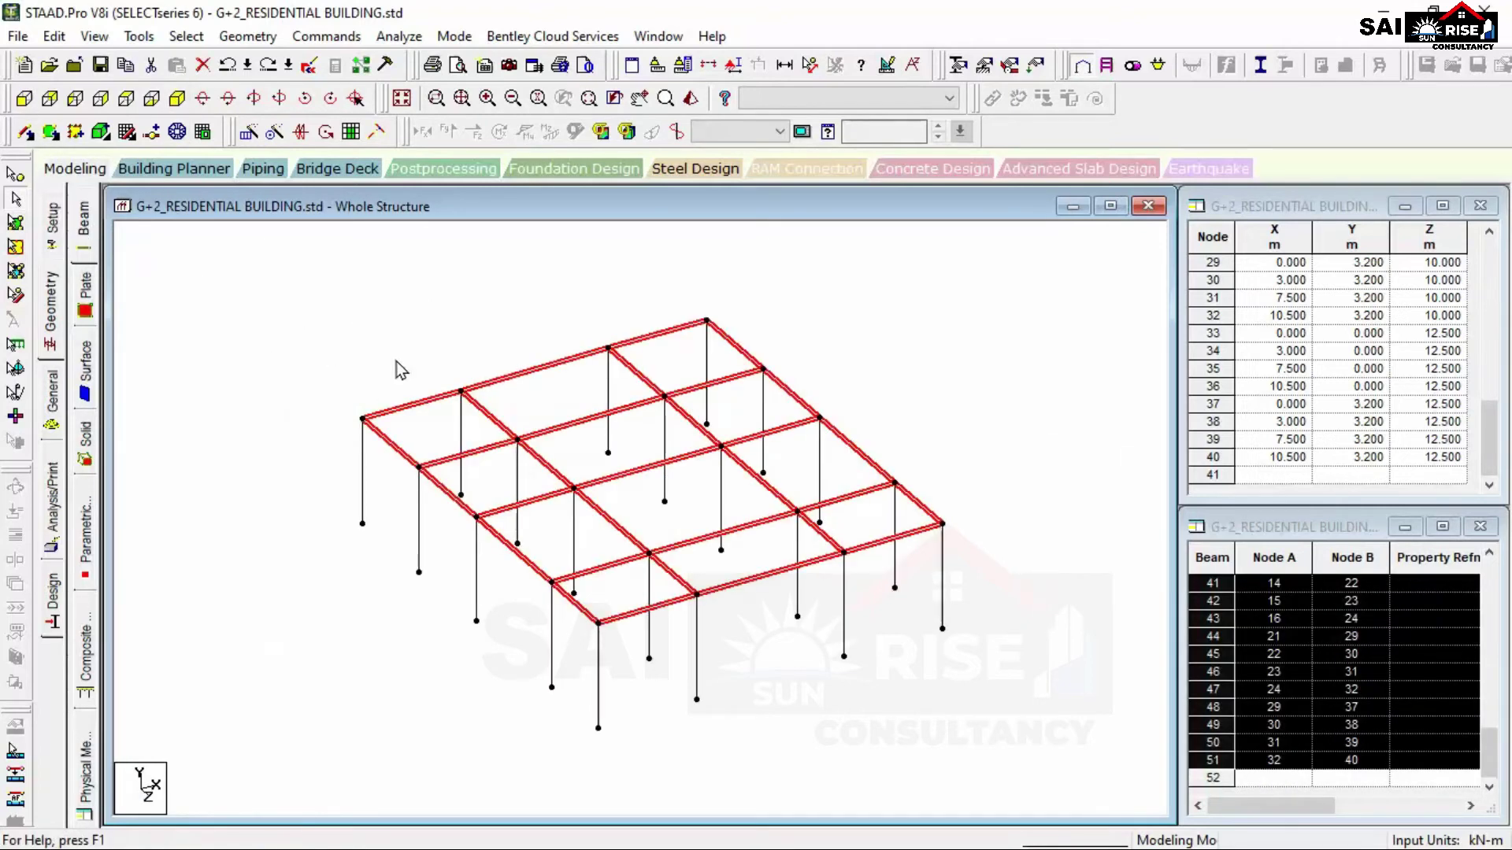
Set up a translational repeat of the selected beams in the Y direction with 2 steps and 3.2 m default spacing.
{"action": "left_click", "coordinate": [249, 132]}
{"action": "left_click", "coordinate": [527, 534]}
{"action": "double_click", "coordinate": [772, 518]}
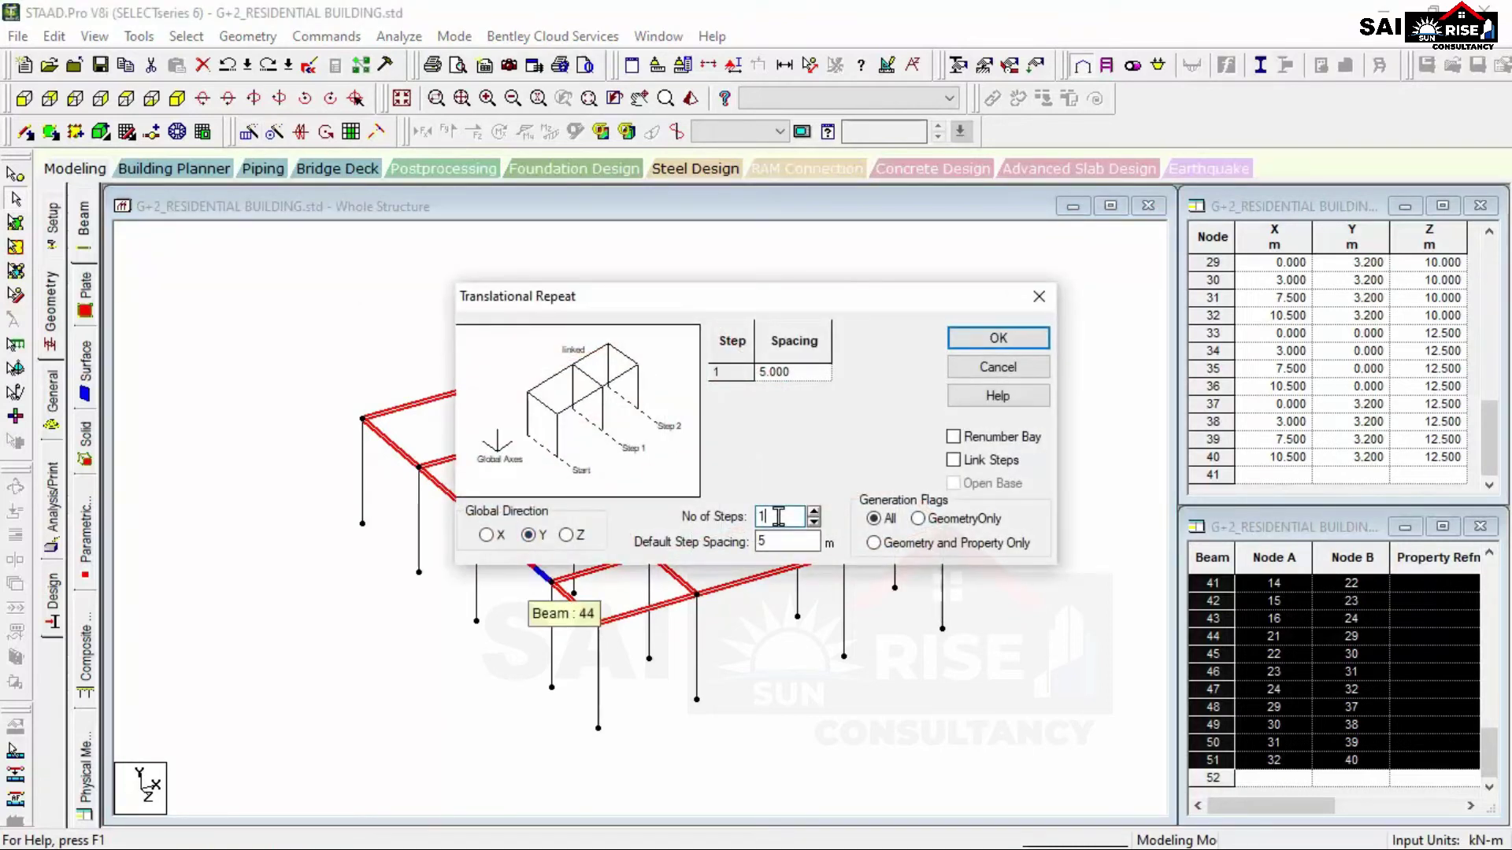
{"action": "type", "text": "2"}
{"action": "double_click", "coordinate": [780, 541]}
{"action": "key", "text": "BackSpace"}
{"action": "type", "text": "3.2"}
Link the steps of the repeat with columns, generate the two upper storeys and clear the beam selection.
{"action": "left_click", "coordinate": [954, 461]}
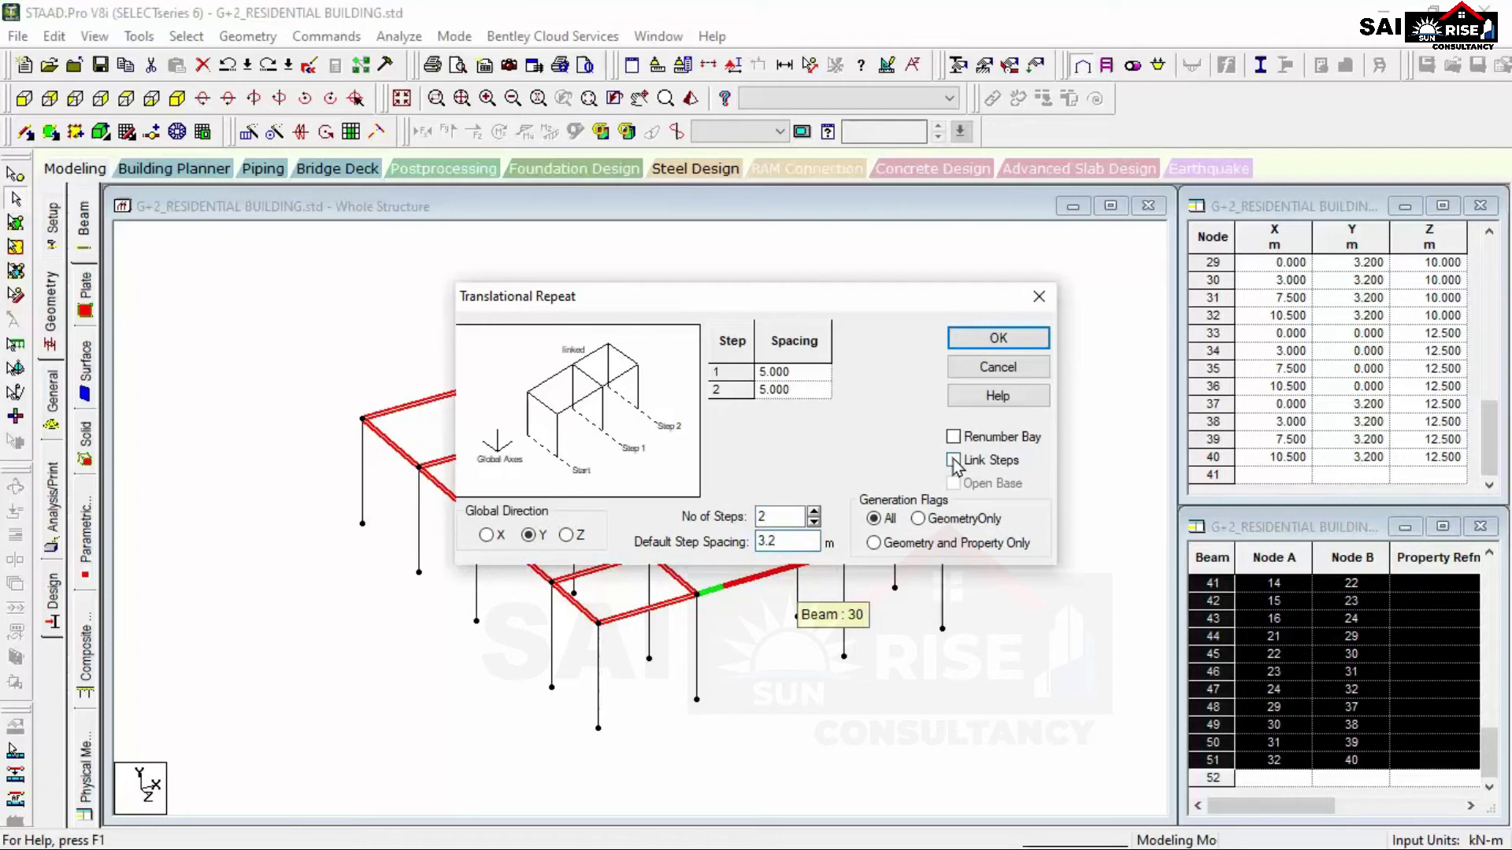
{"action": "left_click_drag", "start_coordinate": [848, 296], "coordinate": [921, 152]}
{"action": "left_click_drag", "start_coordinate": [1031, 262], "coordinate": [1313, 165]}
{"action": "left_click_drag", "start_coordinate": [1206, 161], "coordinate": [1096, 109]}
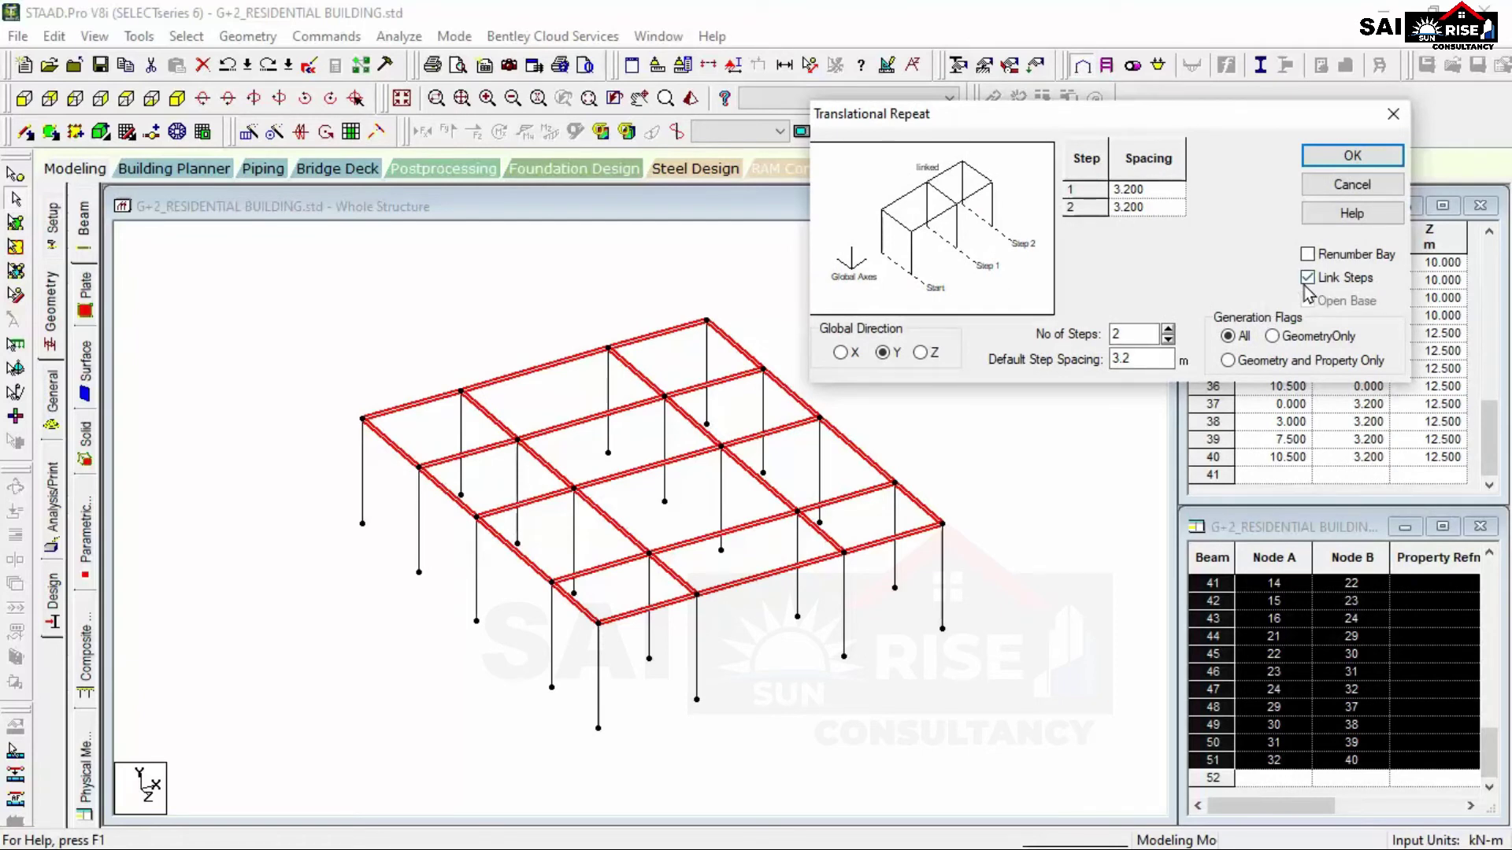
{"action": "left_click", "coordinate": [1383, 159]}
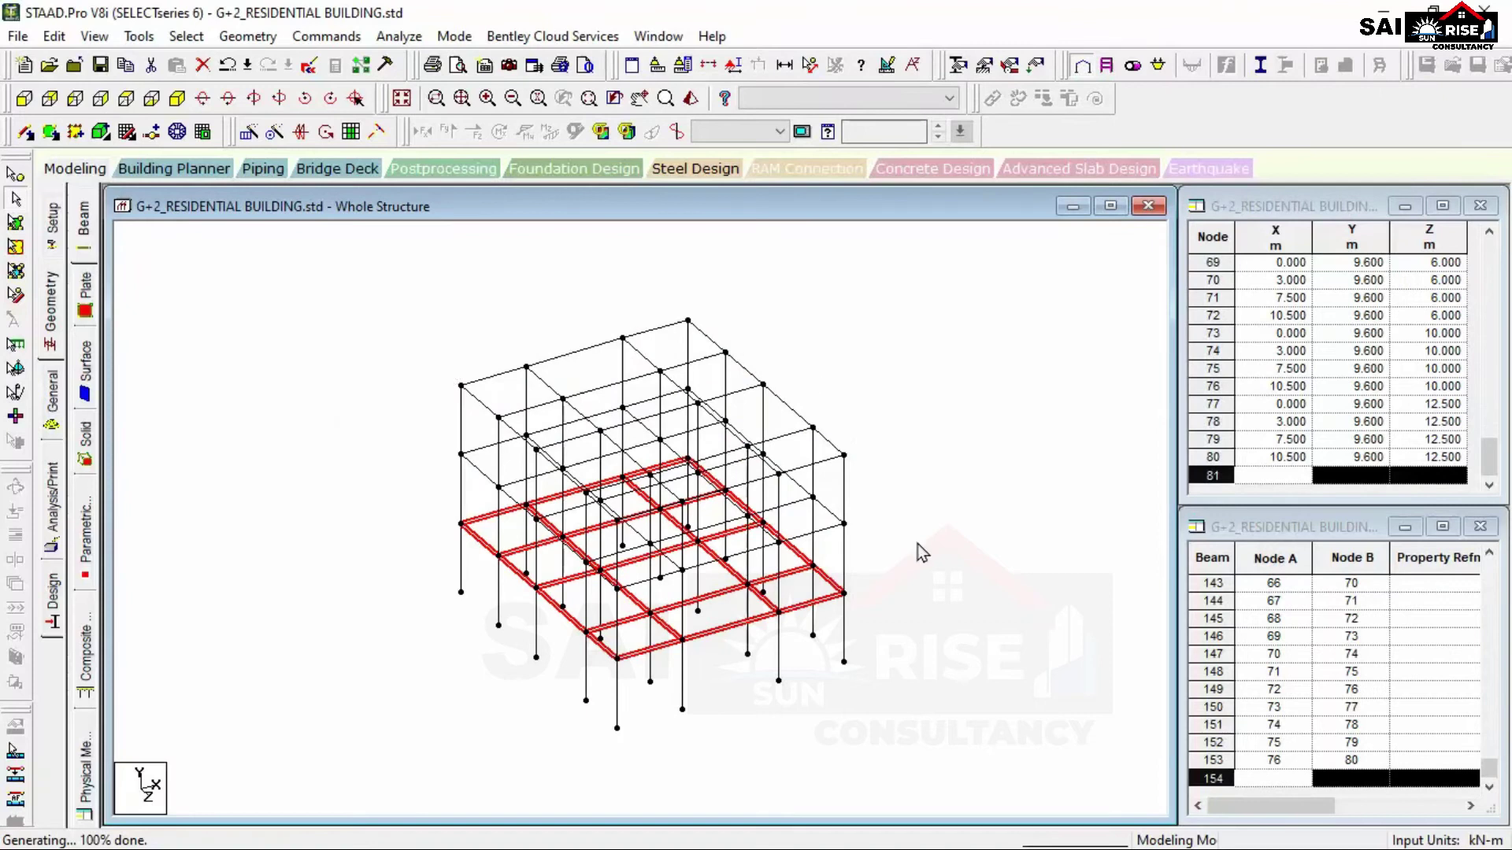
{"action": "left_click", "coordinate": [958, 526]}
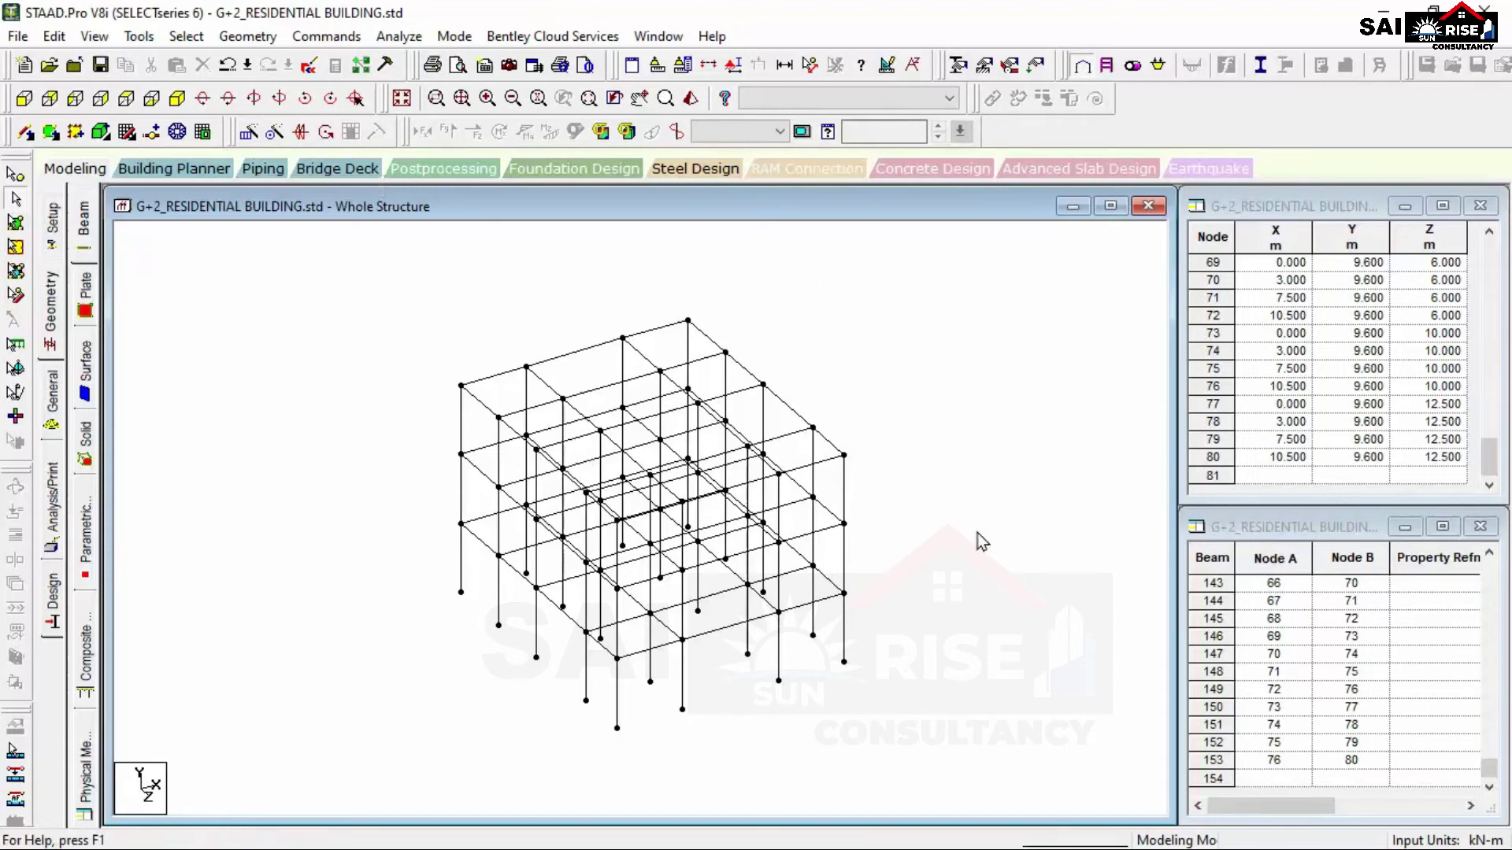
Inspect the member dimensions of the whole structure in plan, and return to the isometric view without dimensions.
{"action": "scroll", "coordinate": [622, 758], "scroll_direction": "up", "scroll_amount": 3}
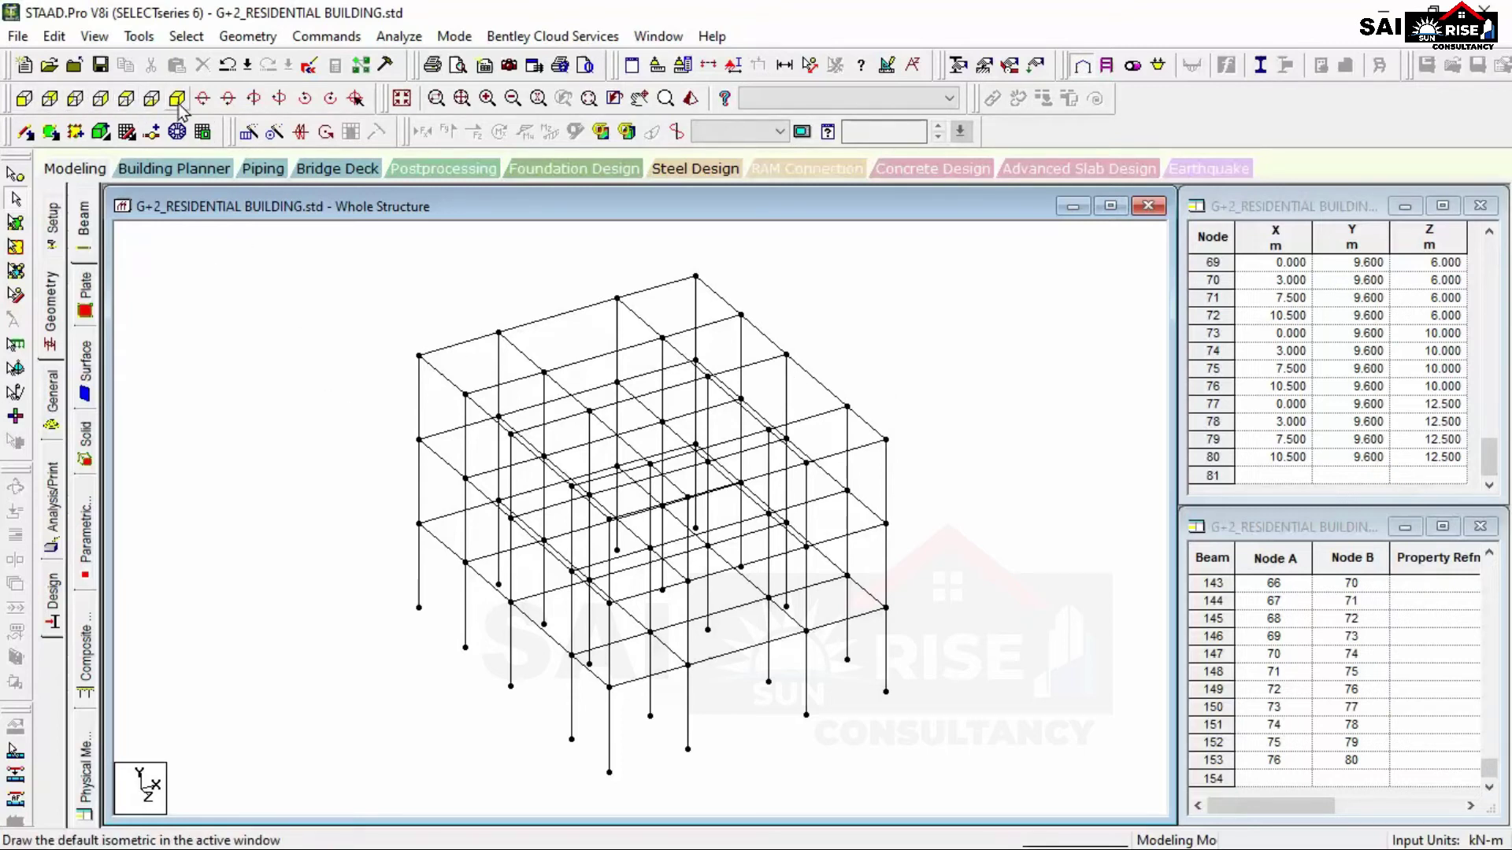
{"action": "left_click", "coordinate": [127, 99]}
{"action": "scroll", "coordinate": [589, 417], "scroll_direction": "down", "scroll_amount": 3}
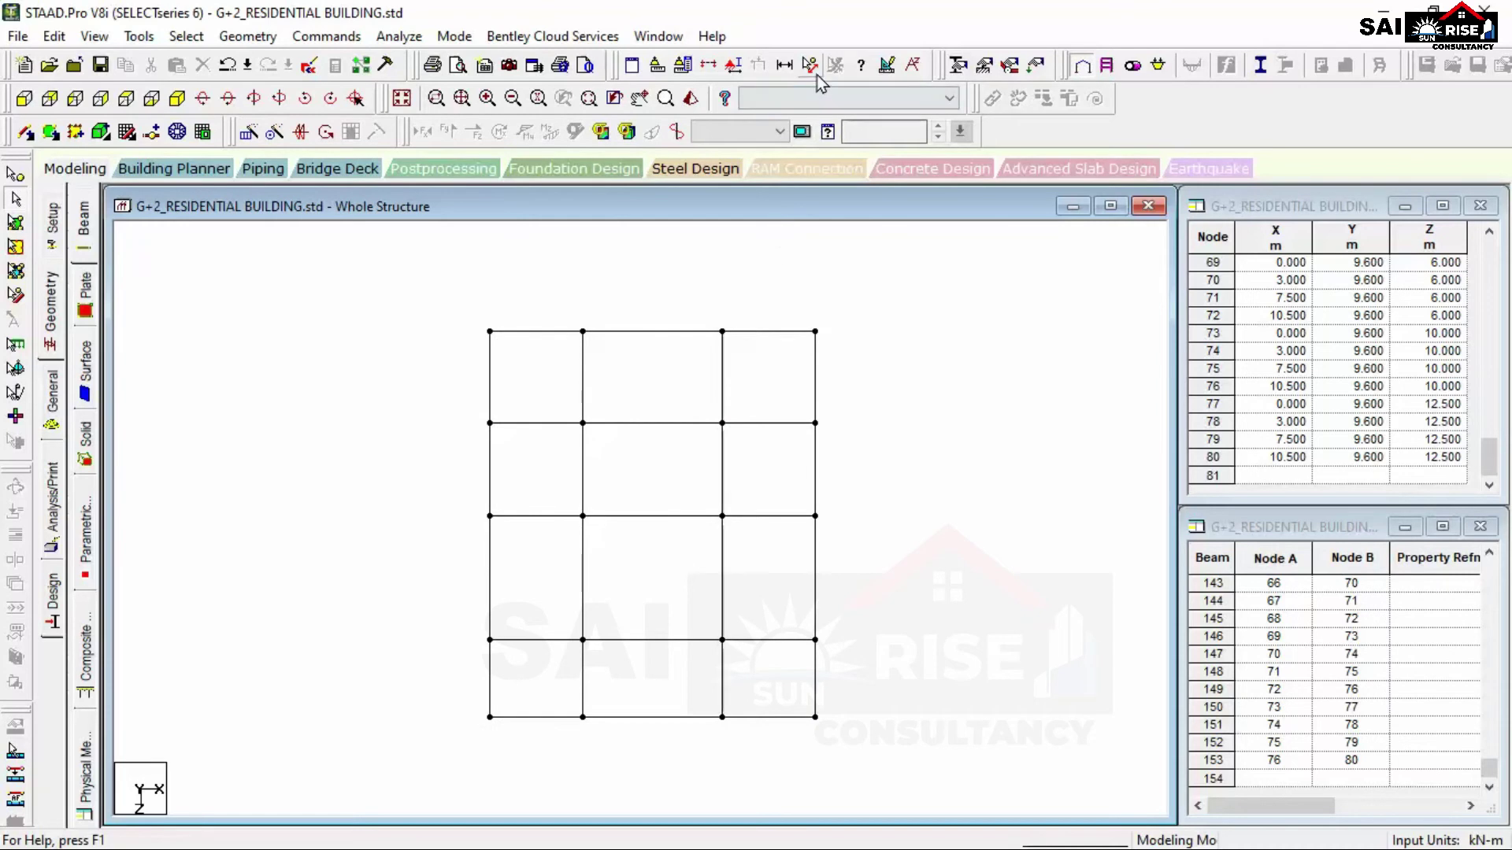
{"action": "left_click", "coordinate": [791, 68]}
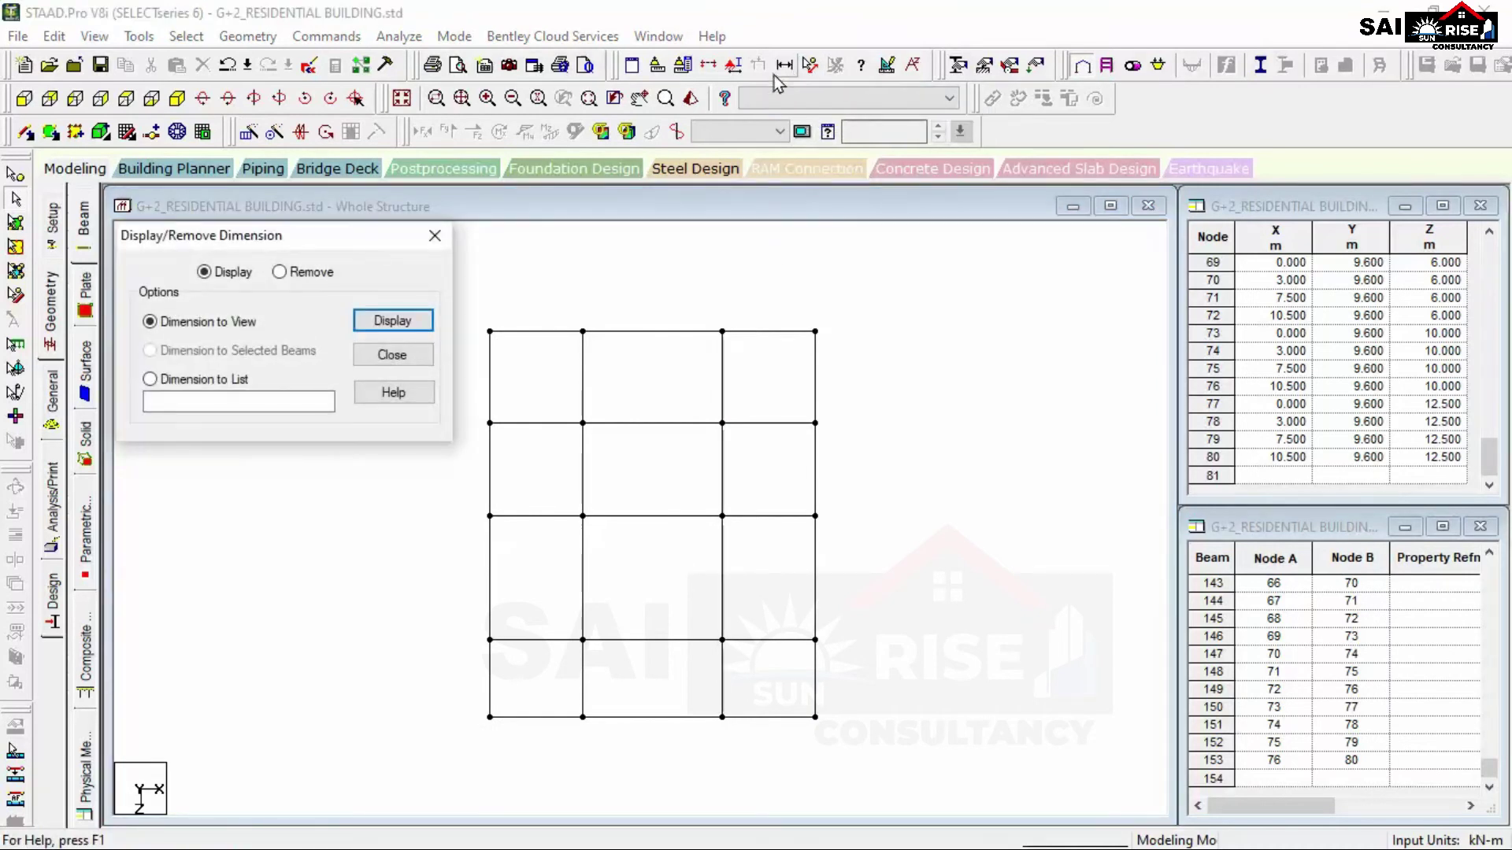
{"action": "left_click", "coordinate": [392, 321]}
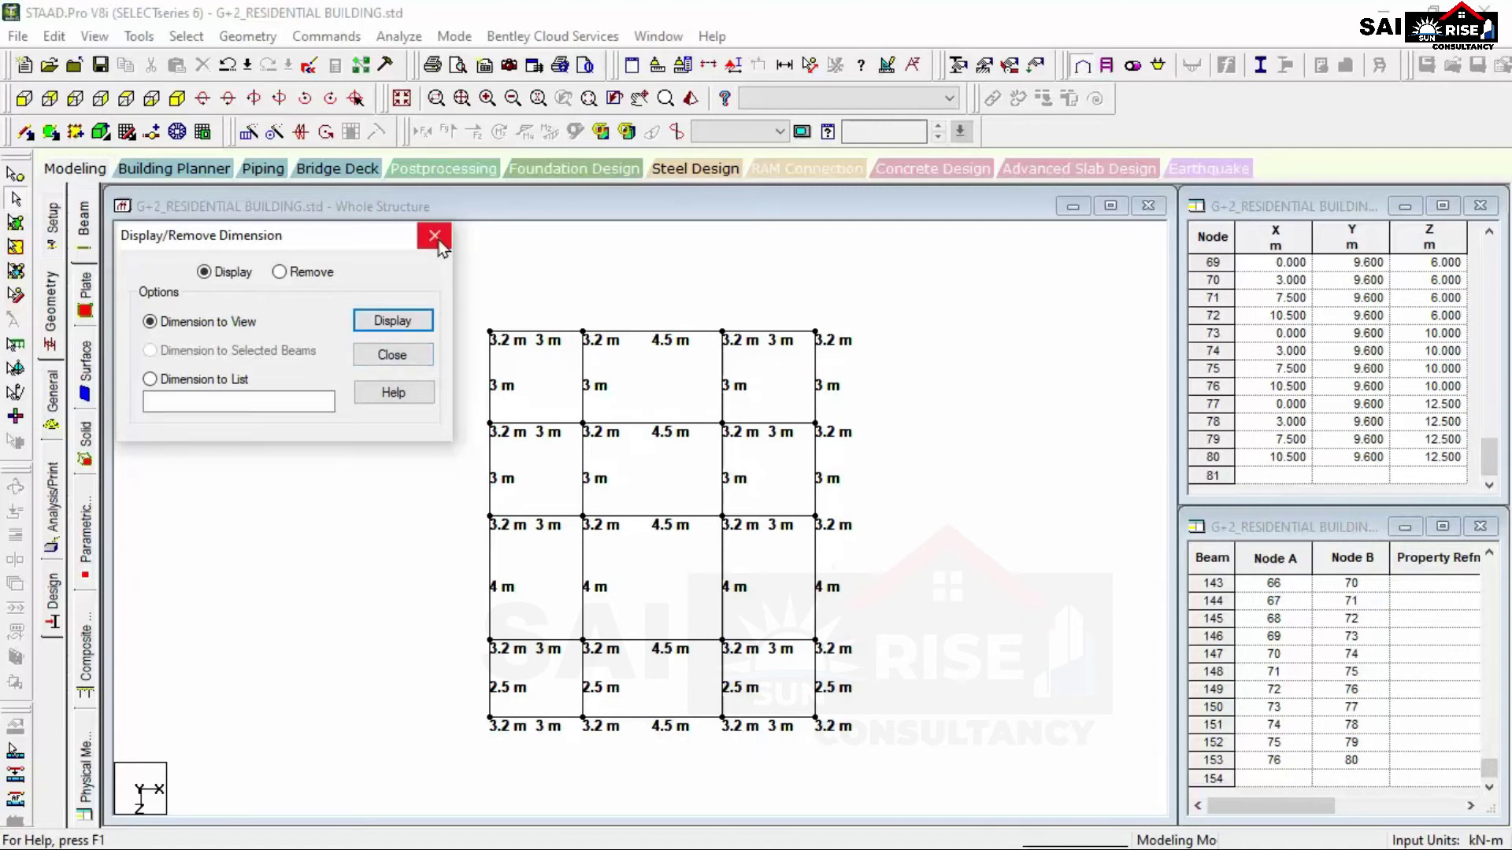
{"action": "left_click", "coordinate": [392, 355]}
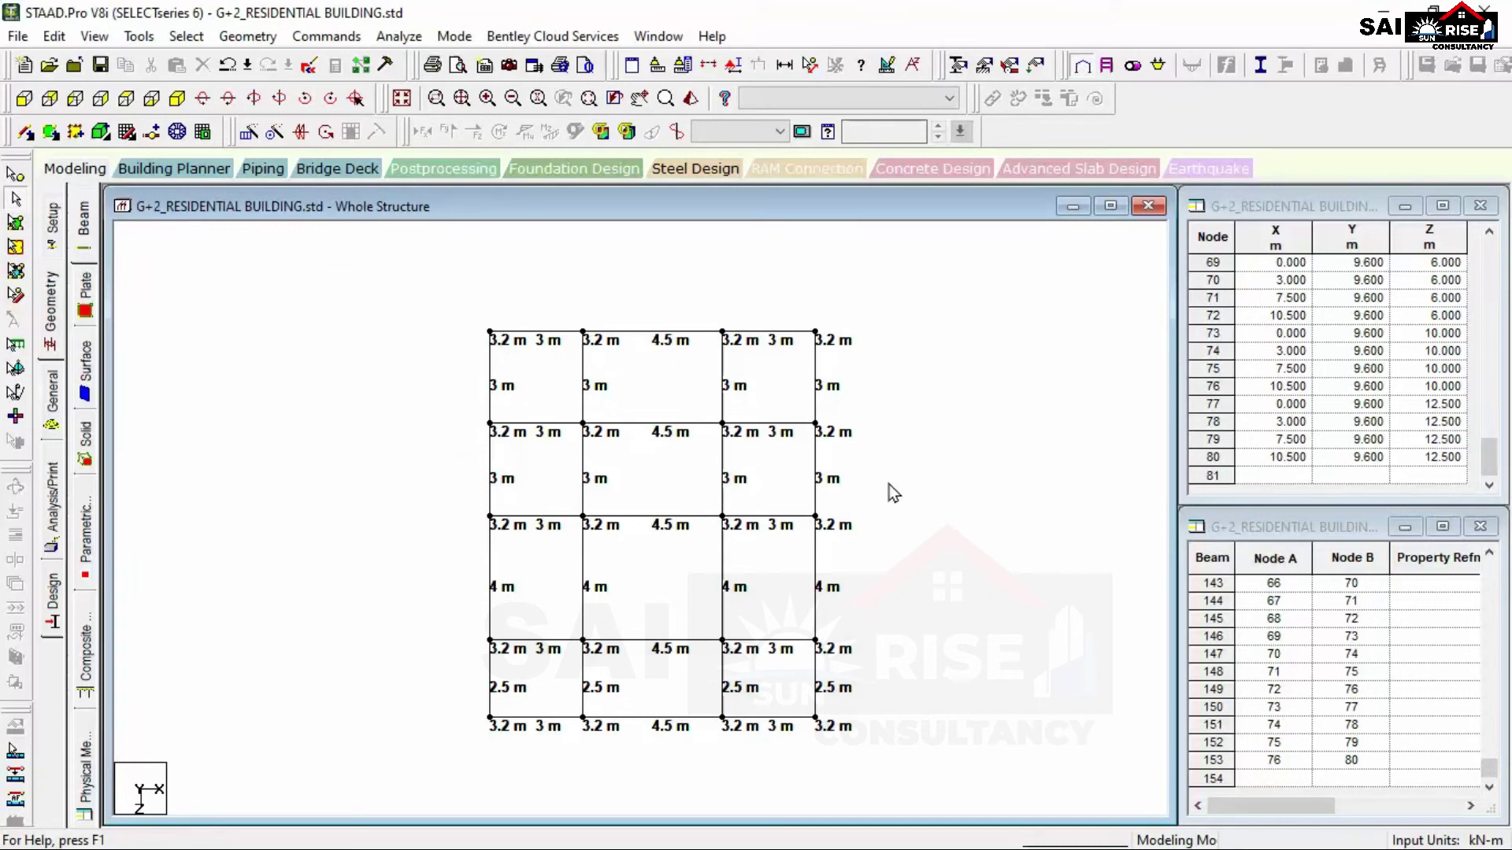
{"action": "left_click", "coordinate": [402, 99]}
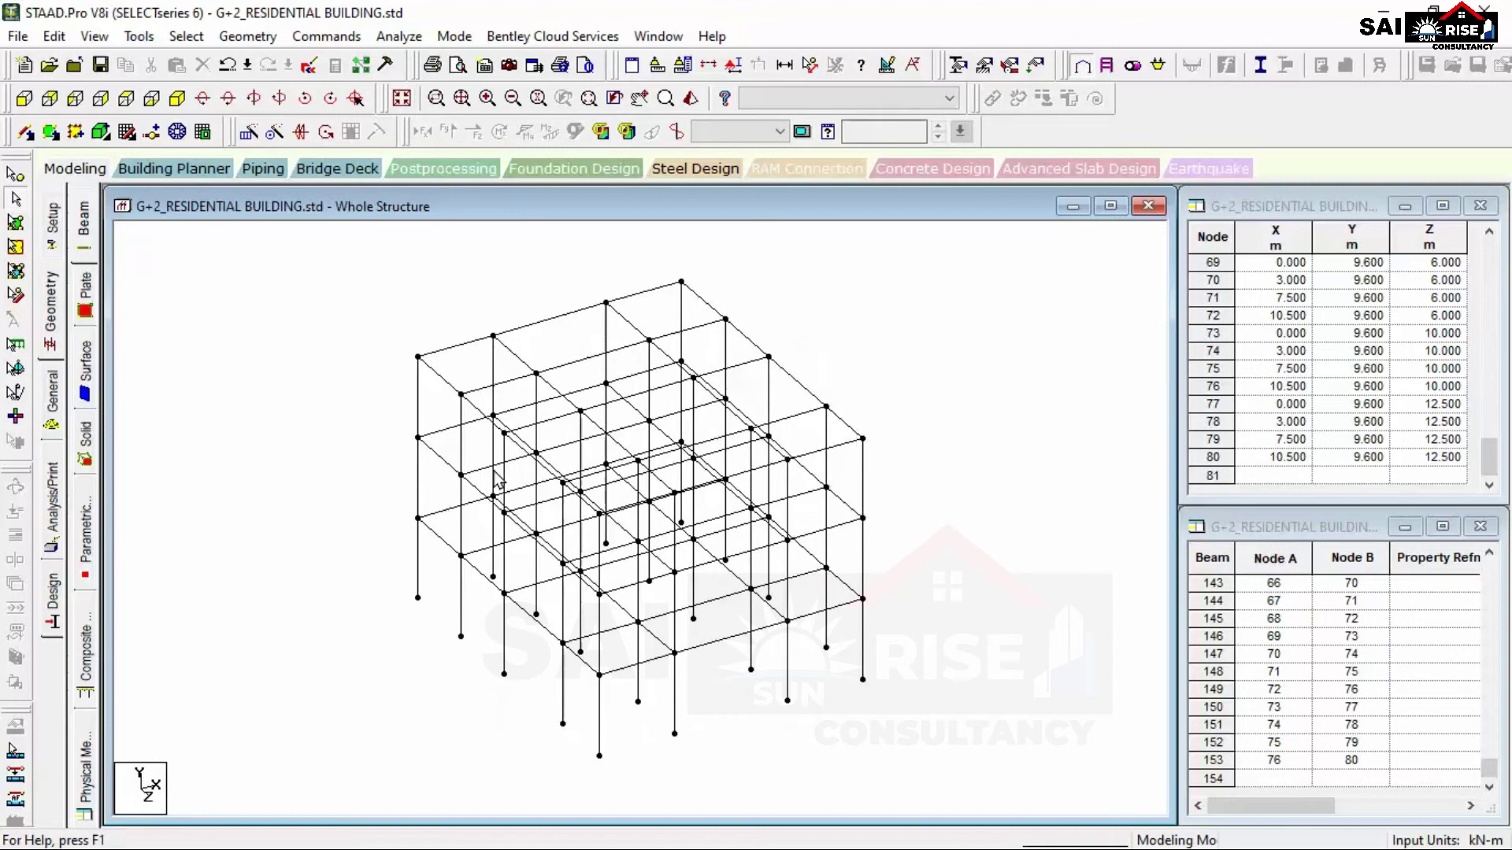
Select all the beams of the lowest floor level at 3.2 m height, without the columns.
{"action": "left_click", "coordinate": [24, 98]}
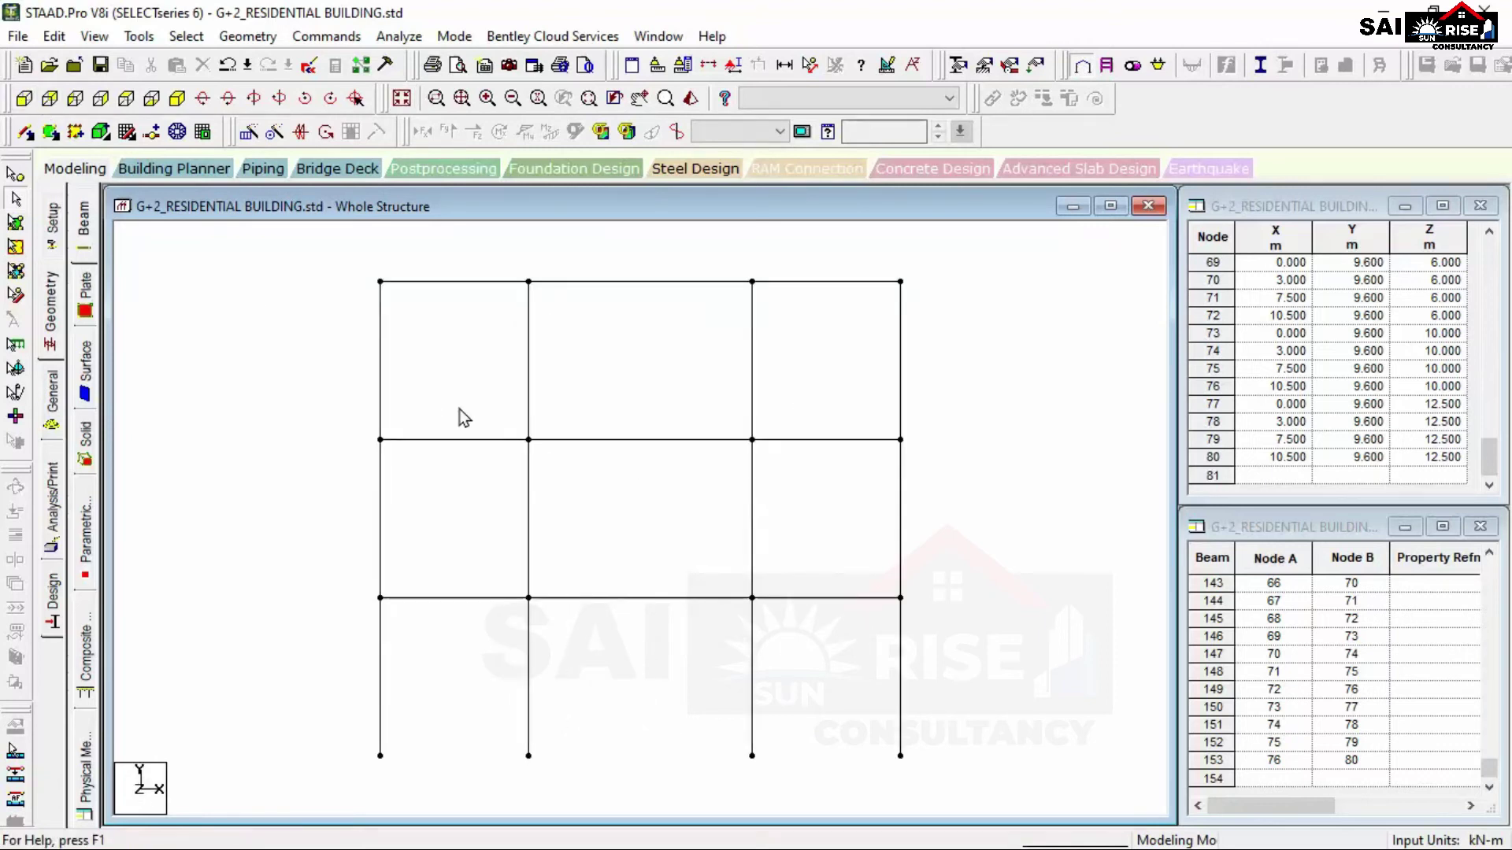
{"action": "left_click_drag", "start_coordinate": [362, 584], "coordinate": [929, 610]}
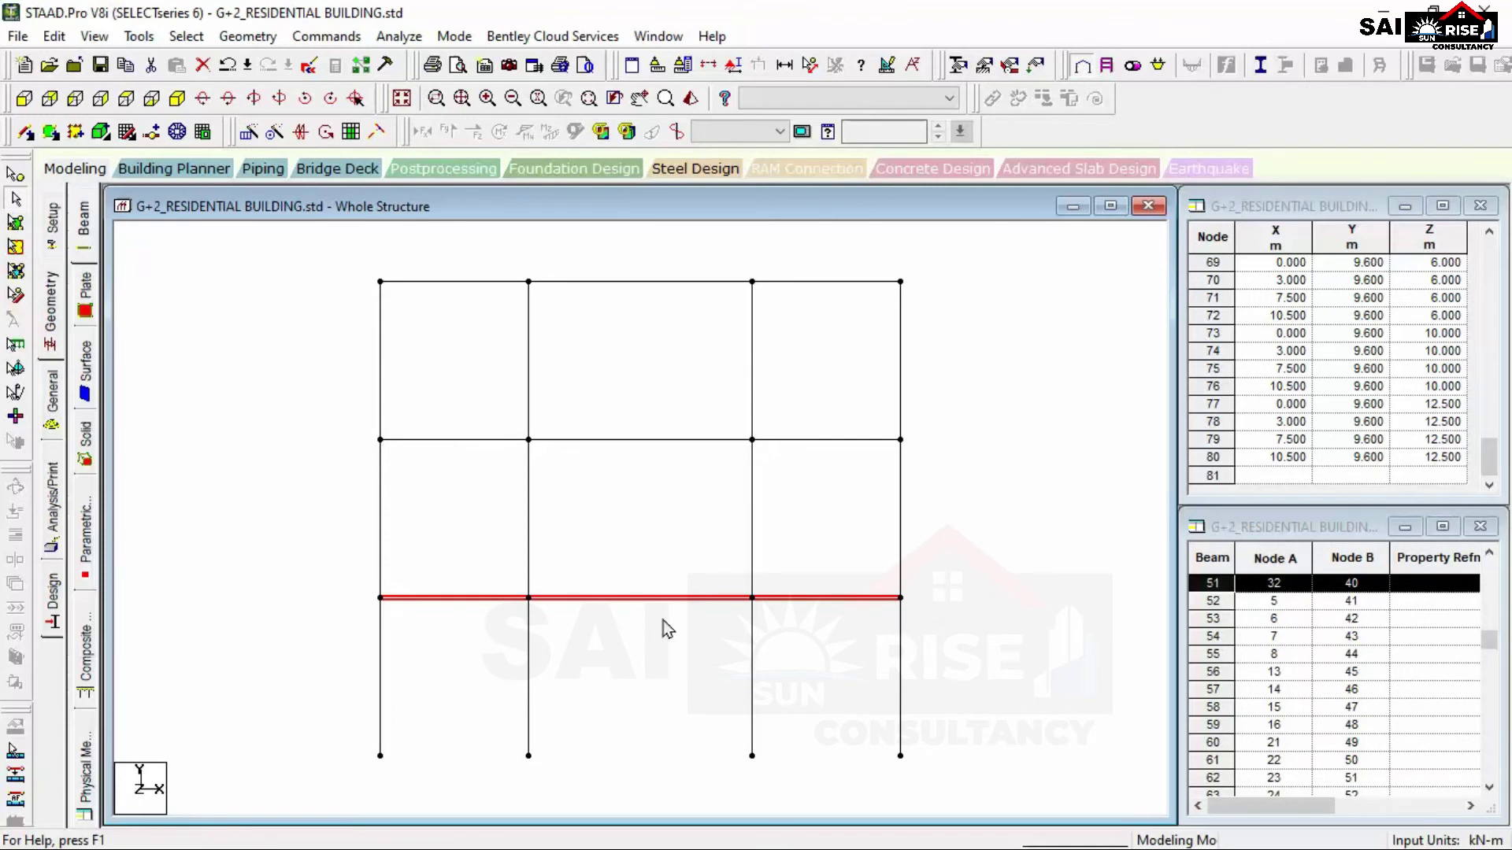
{"action": "left_click", "coordinate": [177, 98]}
Create a new view window showing only the selected floor beams, and place it over the main view.
{"action": "right_click", "coordinate": [300, 301]}
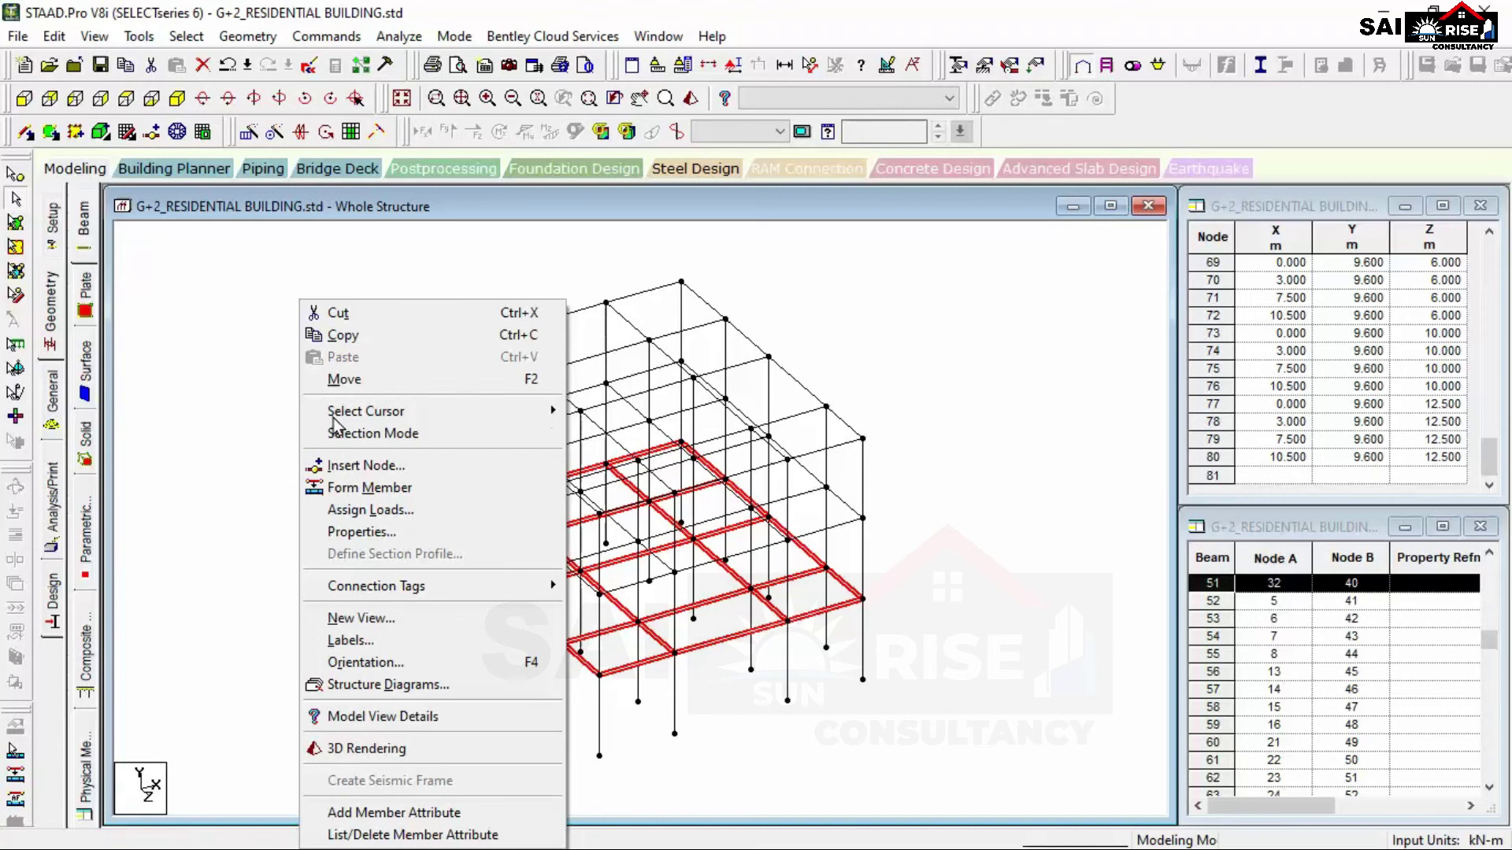
{"action": "left_click", "coordinate": [367, 622]}
{"action": "left_click_drag", "start_coordinate": [748, 382], "coordinate": [787, 252]}
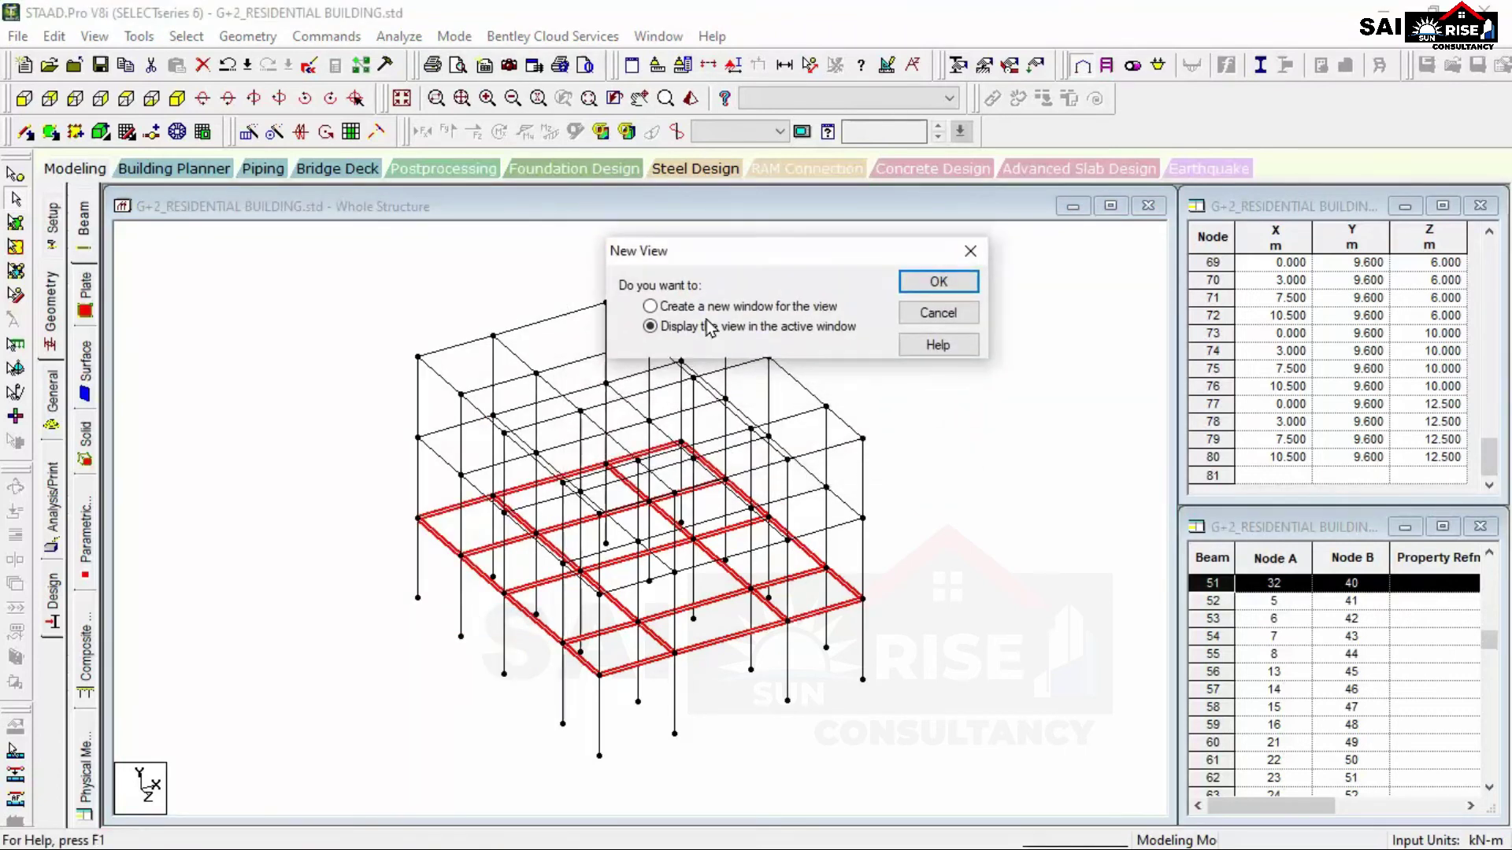
{"action": "left_click", "coordinate": [727, 309]}
{"action": "left_click", "coordinate": [939, 282]}
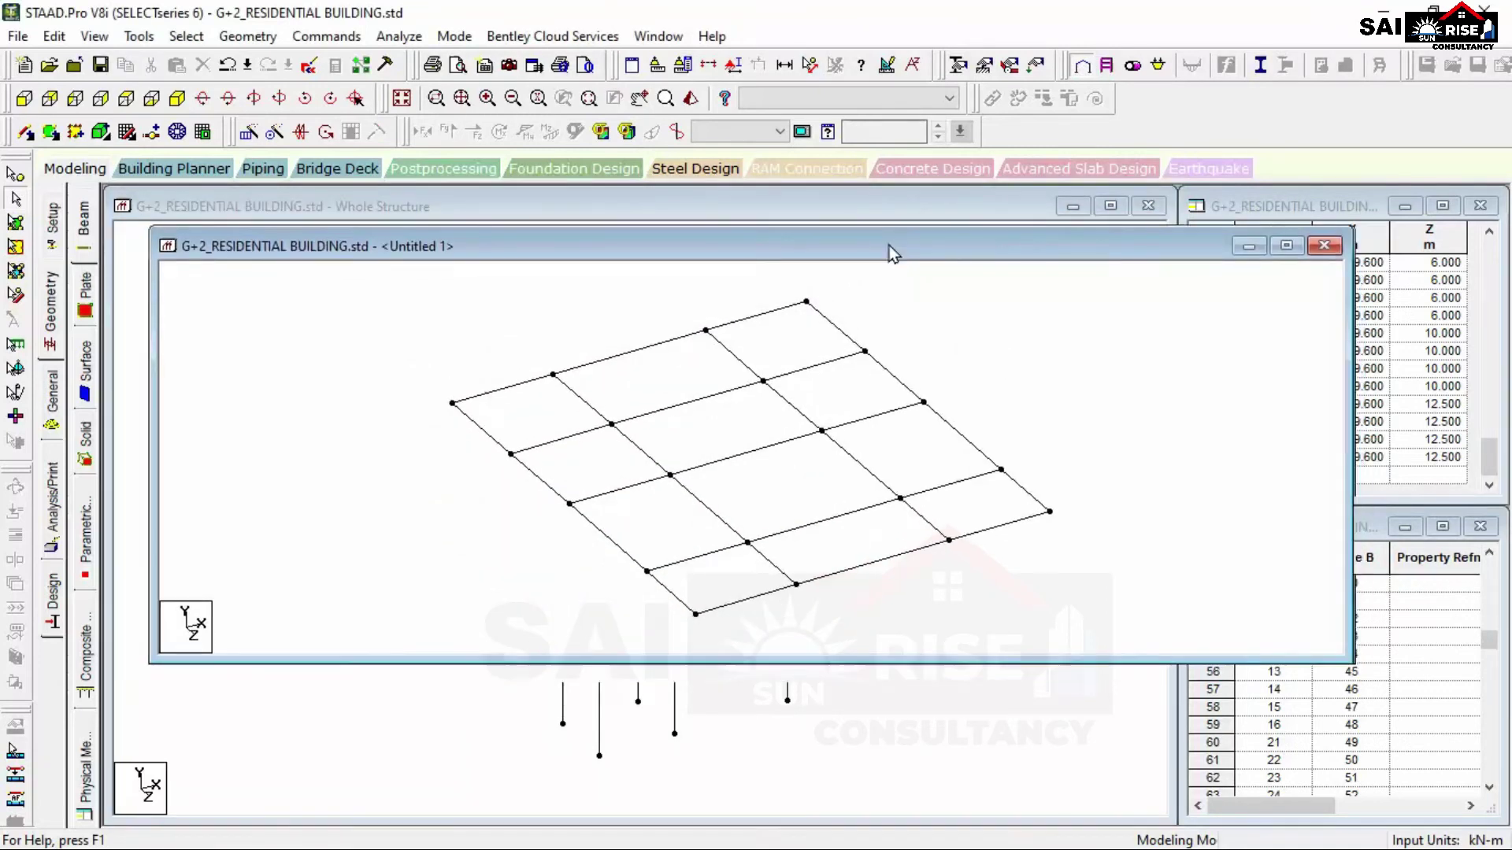
{"action": "left_click_drag", "start_coordinate": [892, 252], "coordinate": [875, 258]}
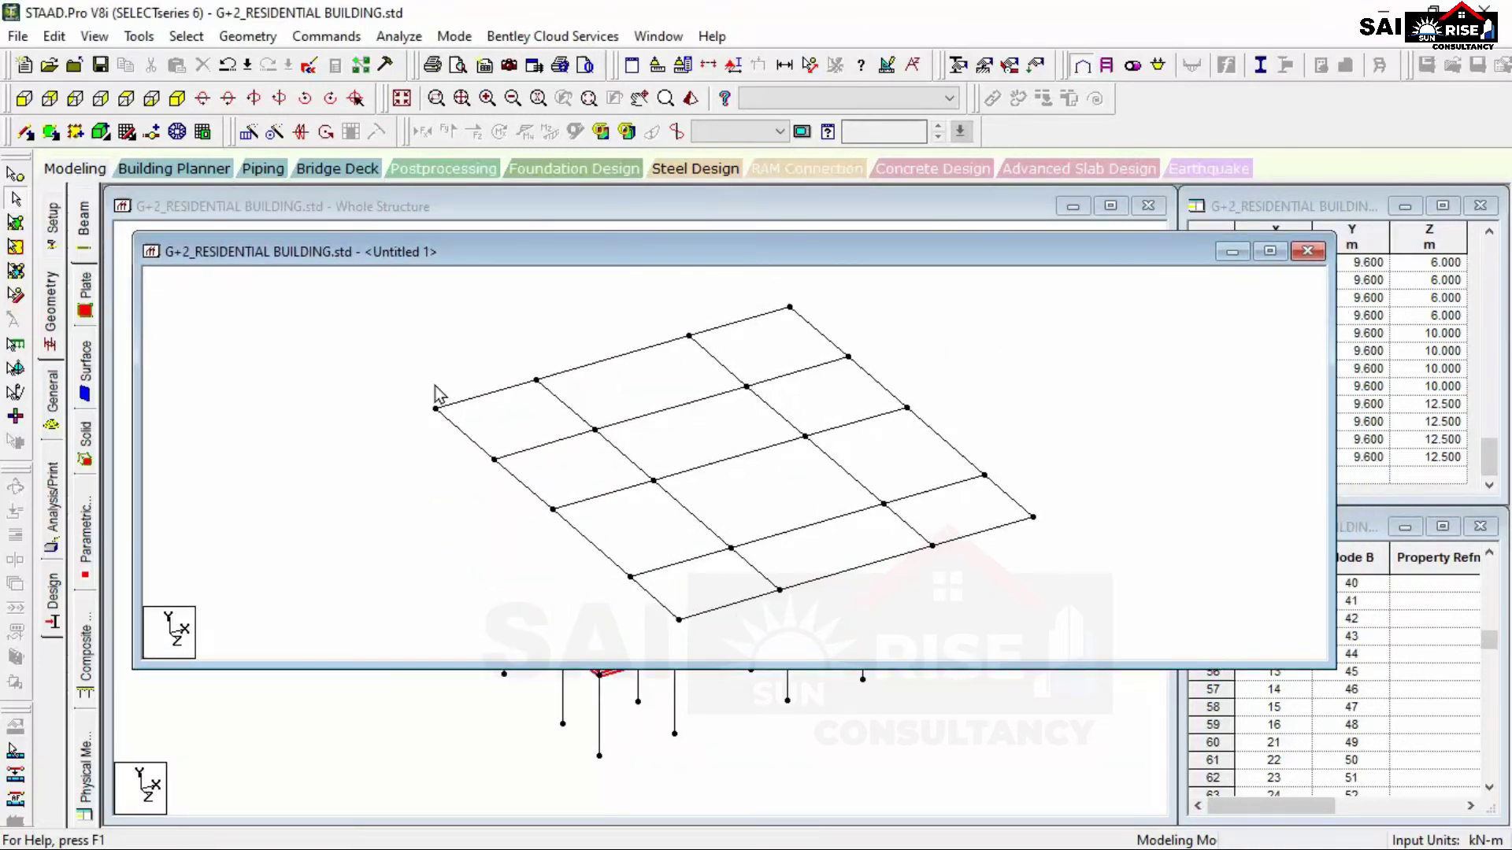
{"action": "mouse_move", "coordinate": [802, 253]}
{"action": "left_mouse_down"}
{"action": "mouse_move", "coordinate": [600, 714]}
{"action": "mouse_move", "coordinate": [1154, 186]}
{"action": "mouse_move", "coordinate": [1315, 195]}
{"action": "mouse_move", "coordinate": [798, 254]}
{"action": "left_mouse_up"}
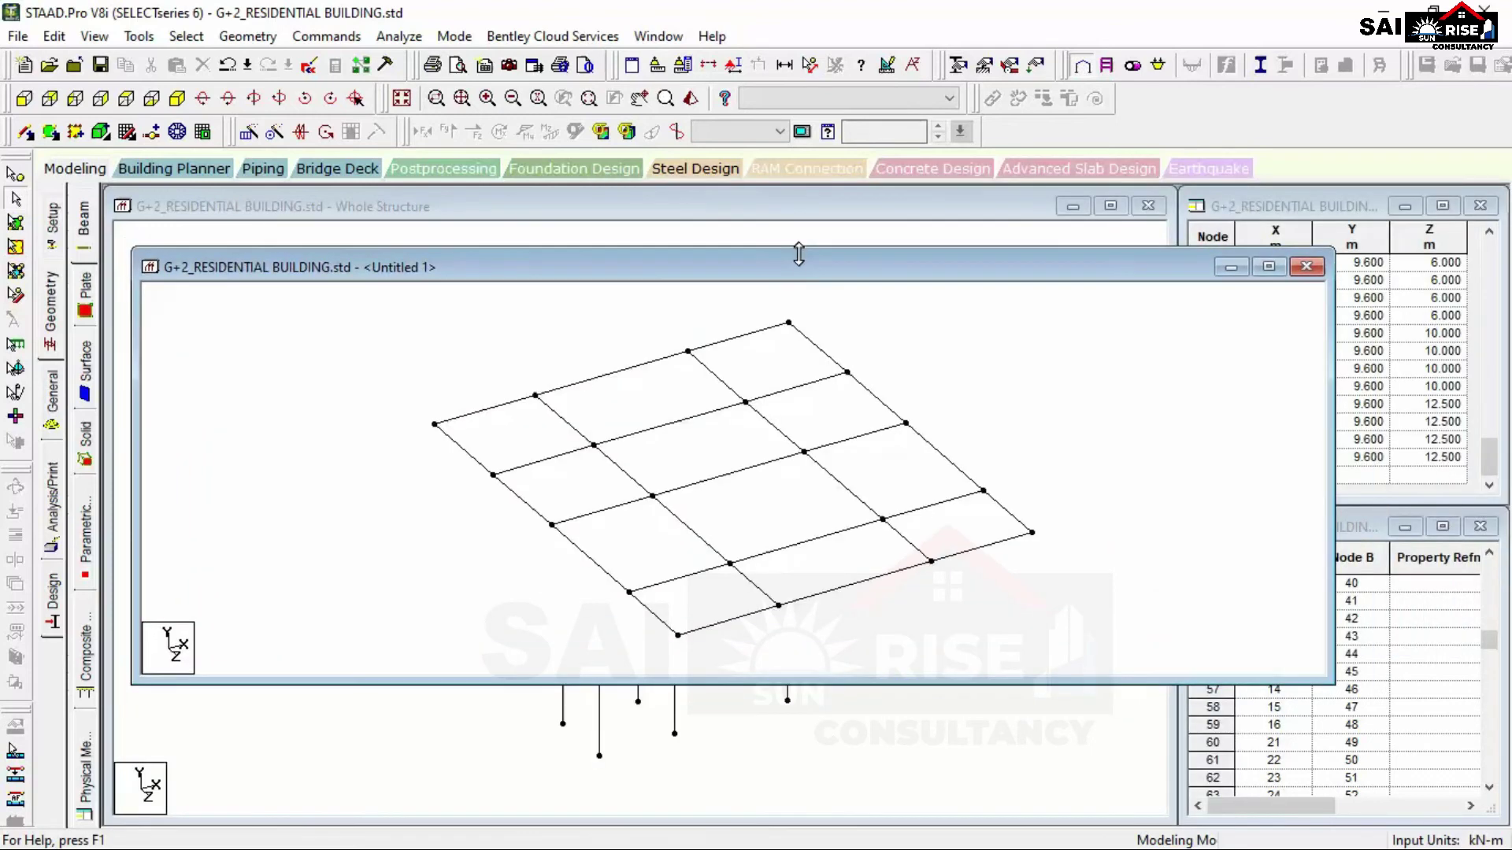
Switch the floor-beam view to plan and display the dimensions of all its beams.
{"action": "left_click", "coordinate": [151, 99]}
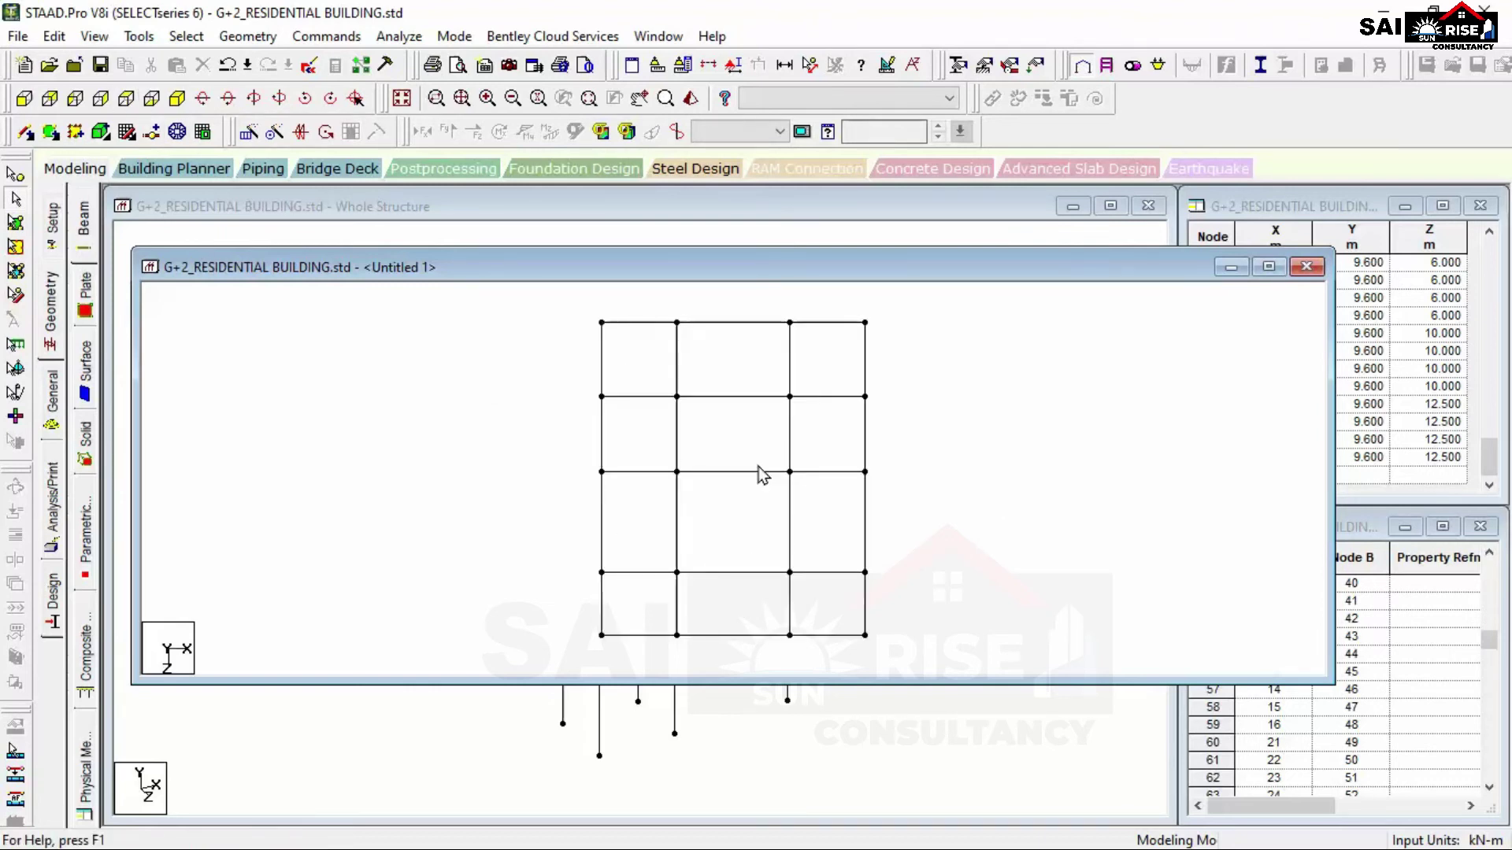
{"action": "left_click", "coordinate": [784, 66]}
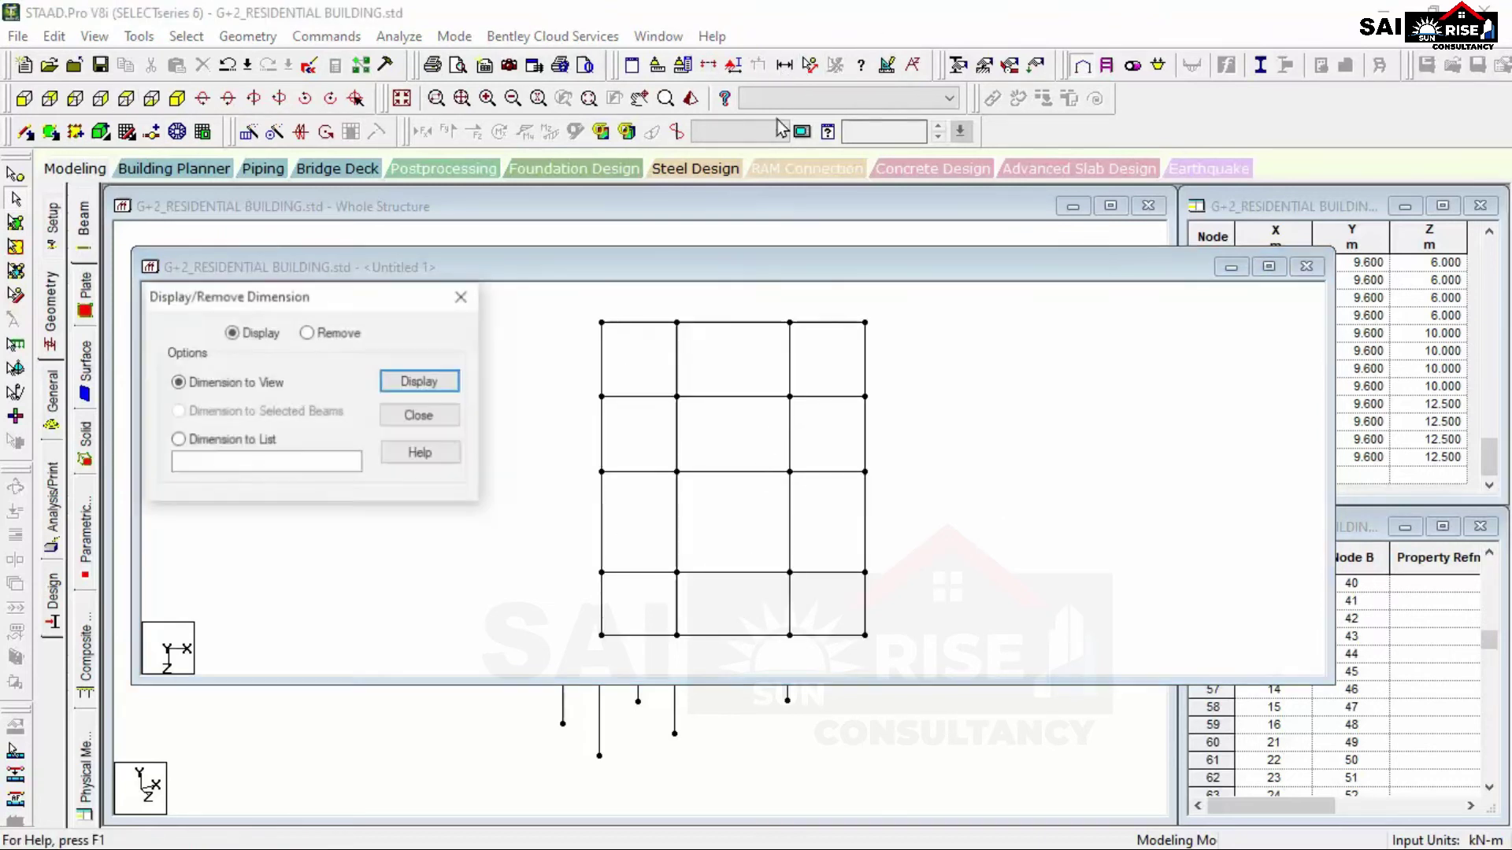
{"action": "left_click", "coordinate": [425, 386]}
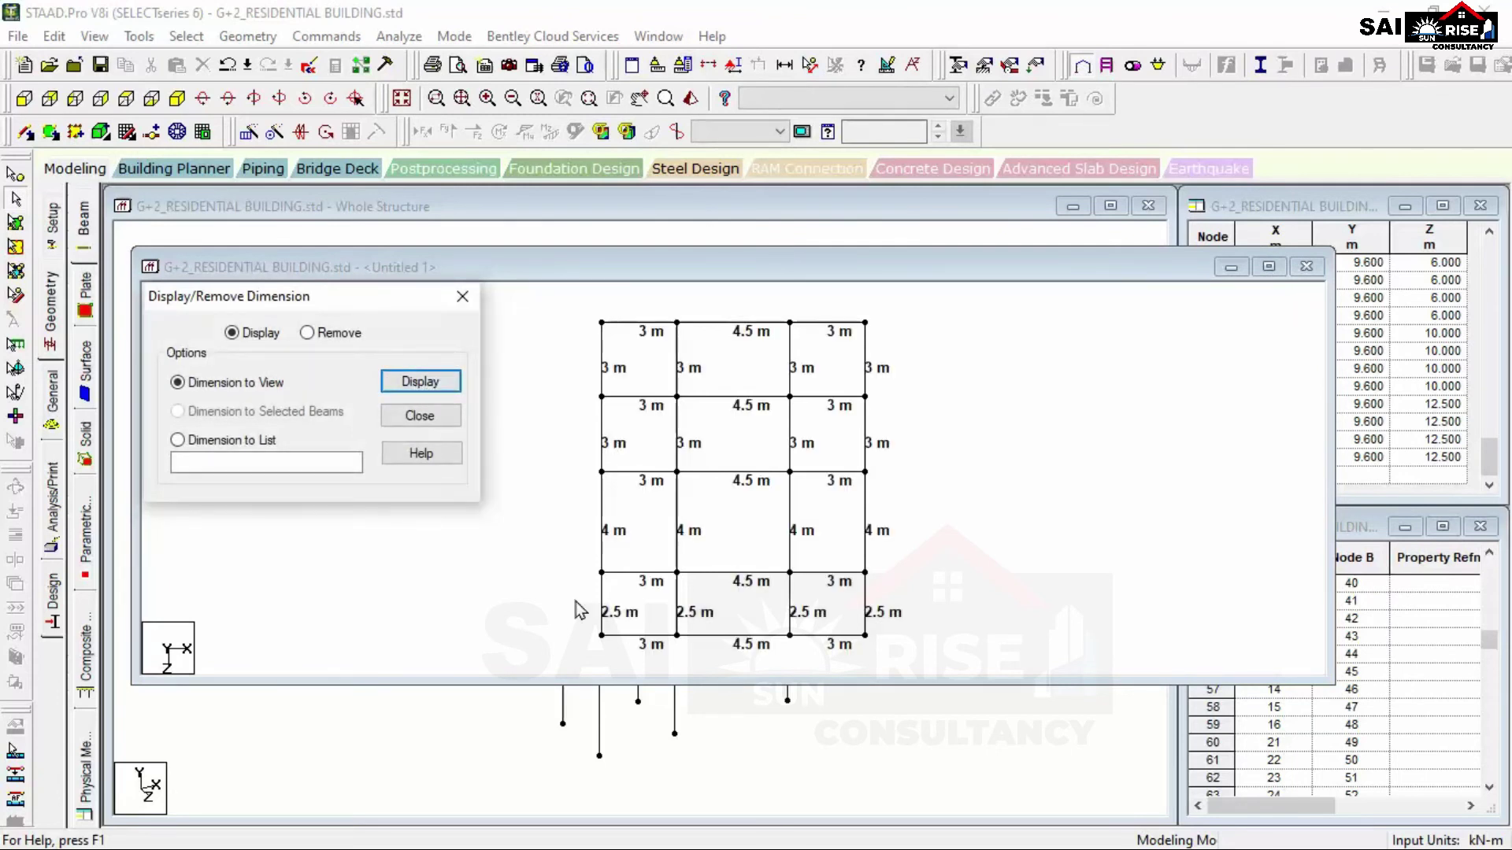
{"action": "left_click", "coordinate": [441, 418]}
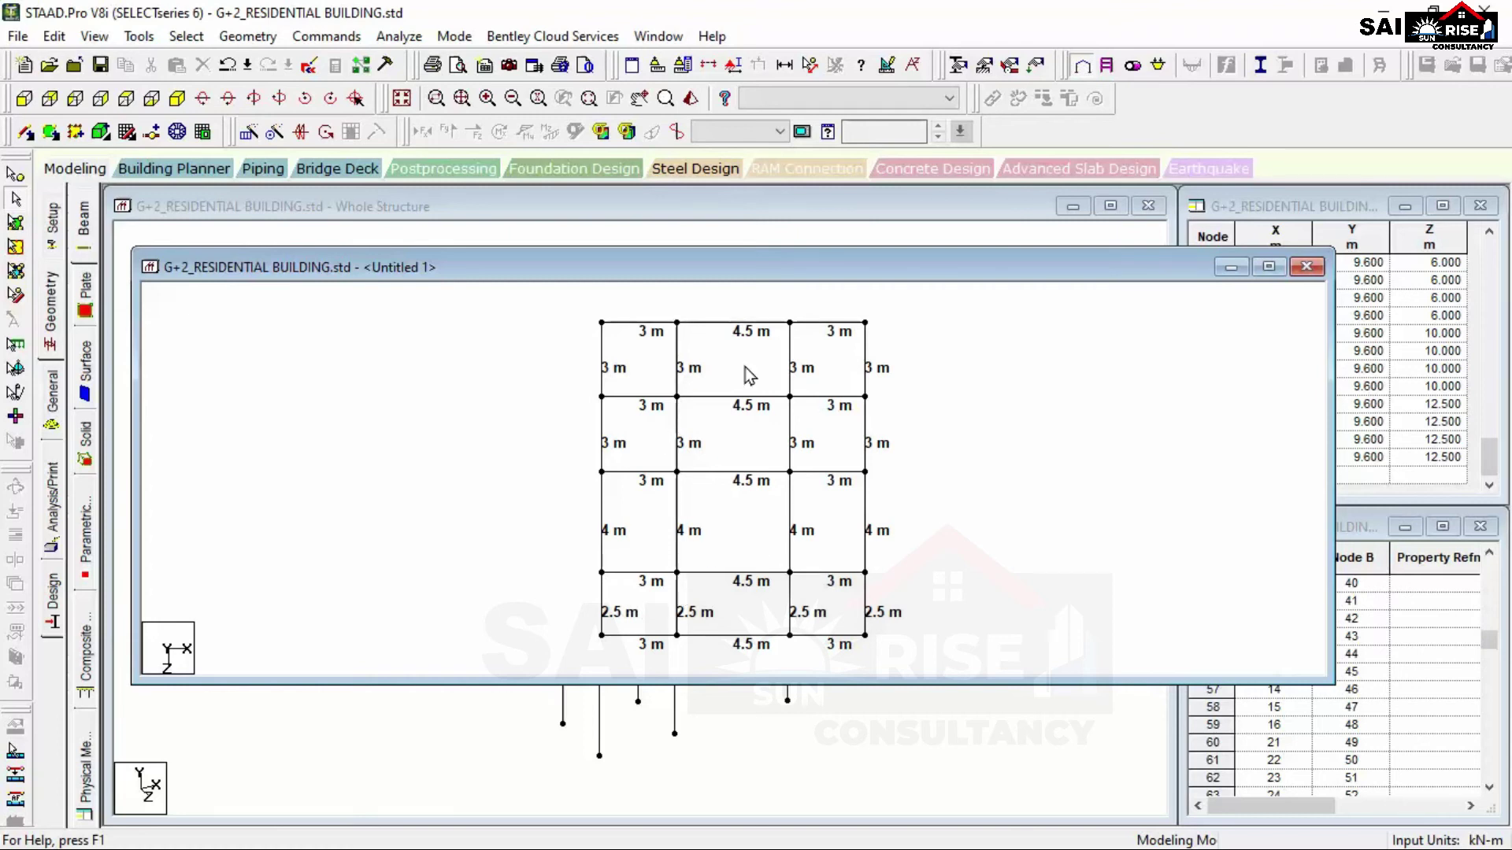
Close the floor-beam view window, returning to the whole structure, and cancel the prompt about saving the modified structure.
{"action": "left_click", "coordinate": [1307, 268]}
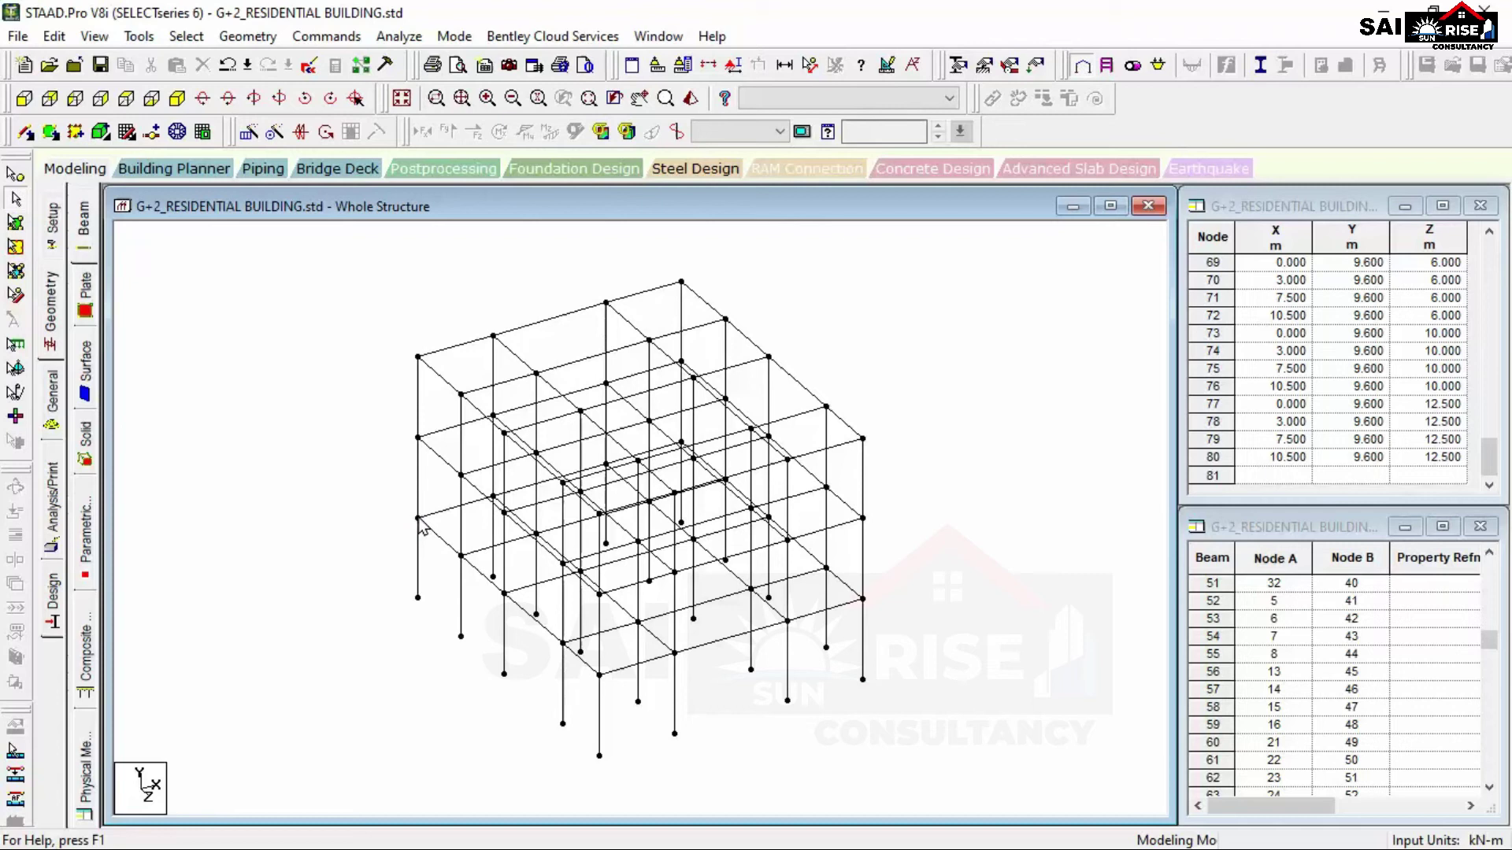
{"action": "left_click", "coordinate": [740, 479]}
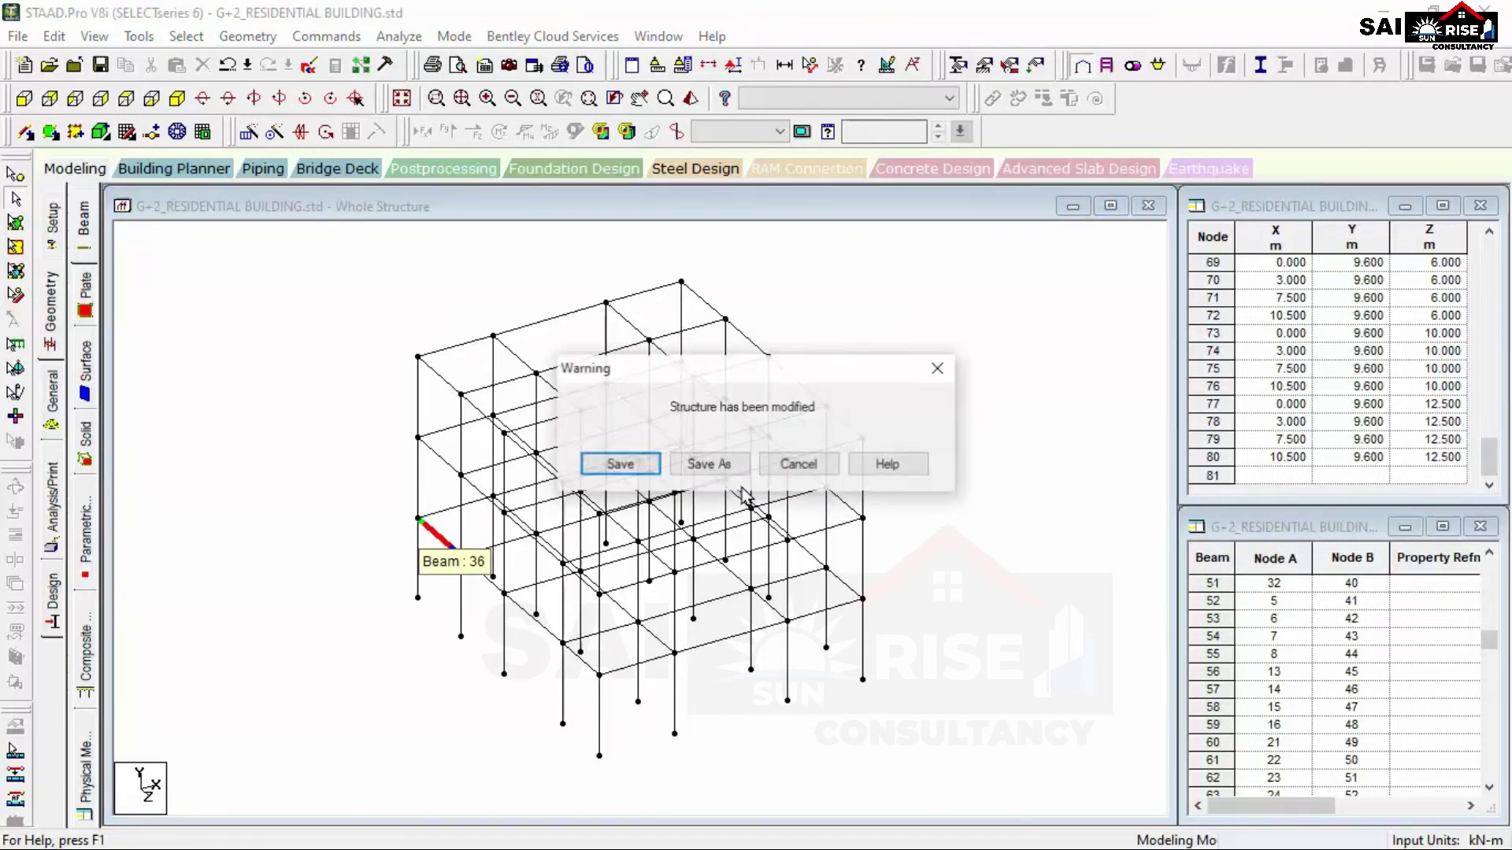
{"action": "left_click", "coordinate": [811, 468]}
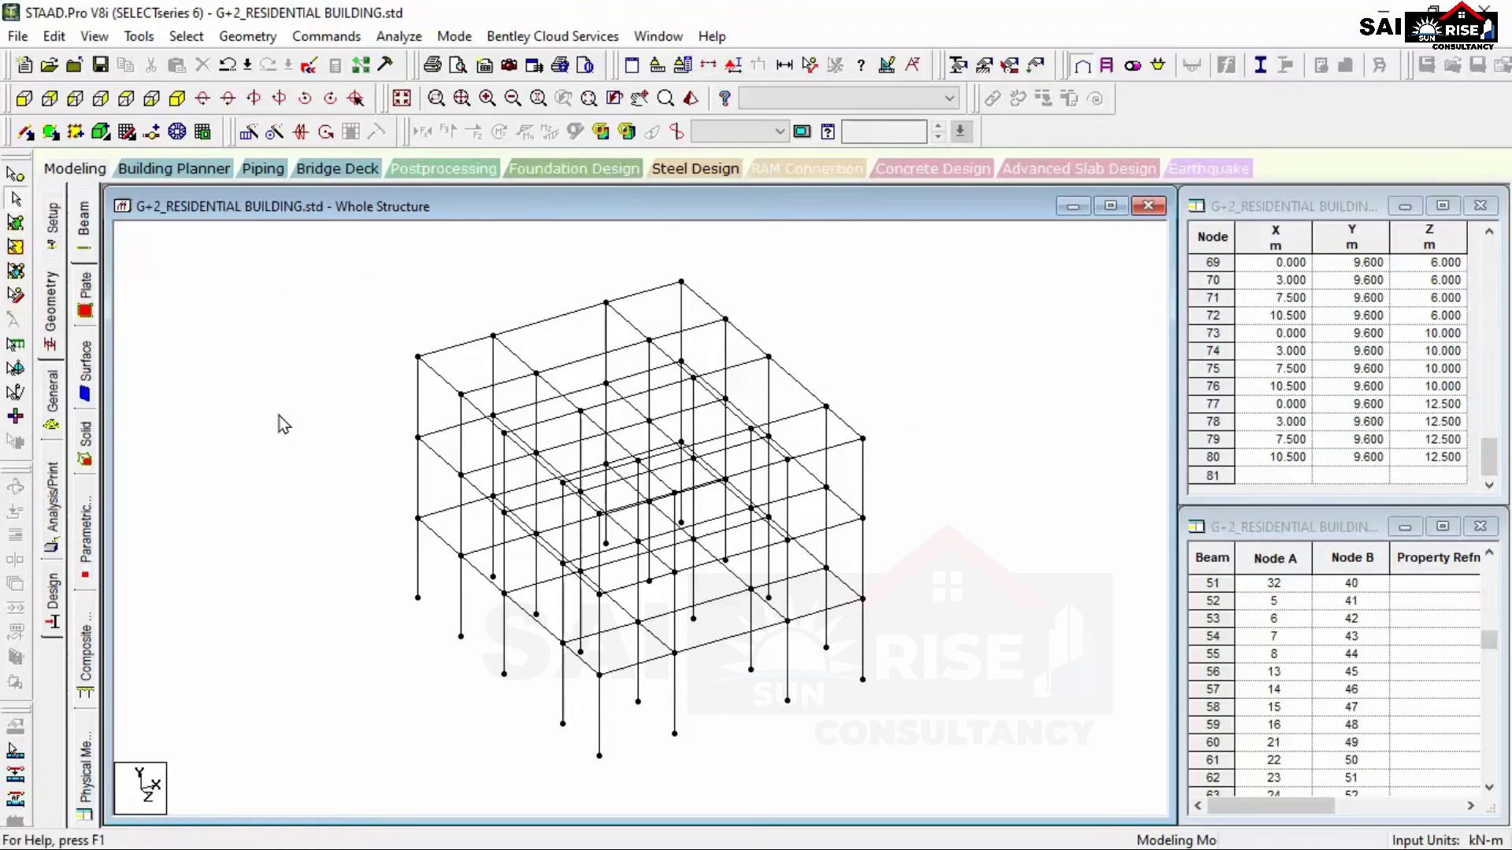
Add a duplicate beam between nodes 61 and 62 over the existing 3 m beam at the back corner of the top floor.
{"action": "left_click", "coordinate": [26, 132]}
{"action": "left_click_drag", "start_coordinate": [418, 357], "coordinate": [493, 335]}
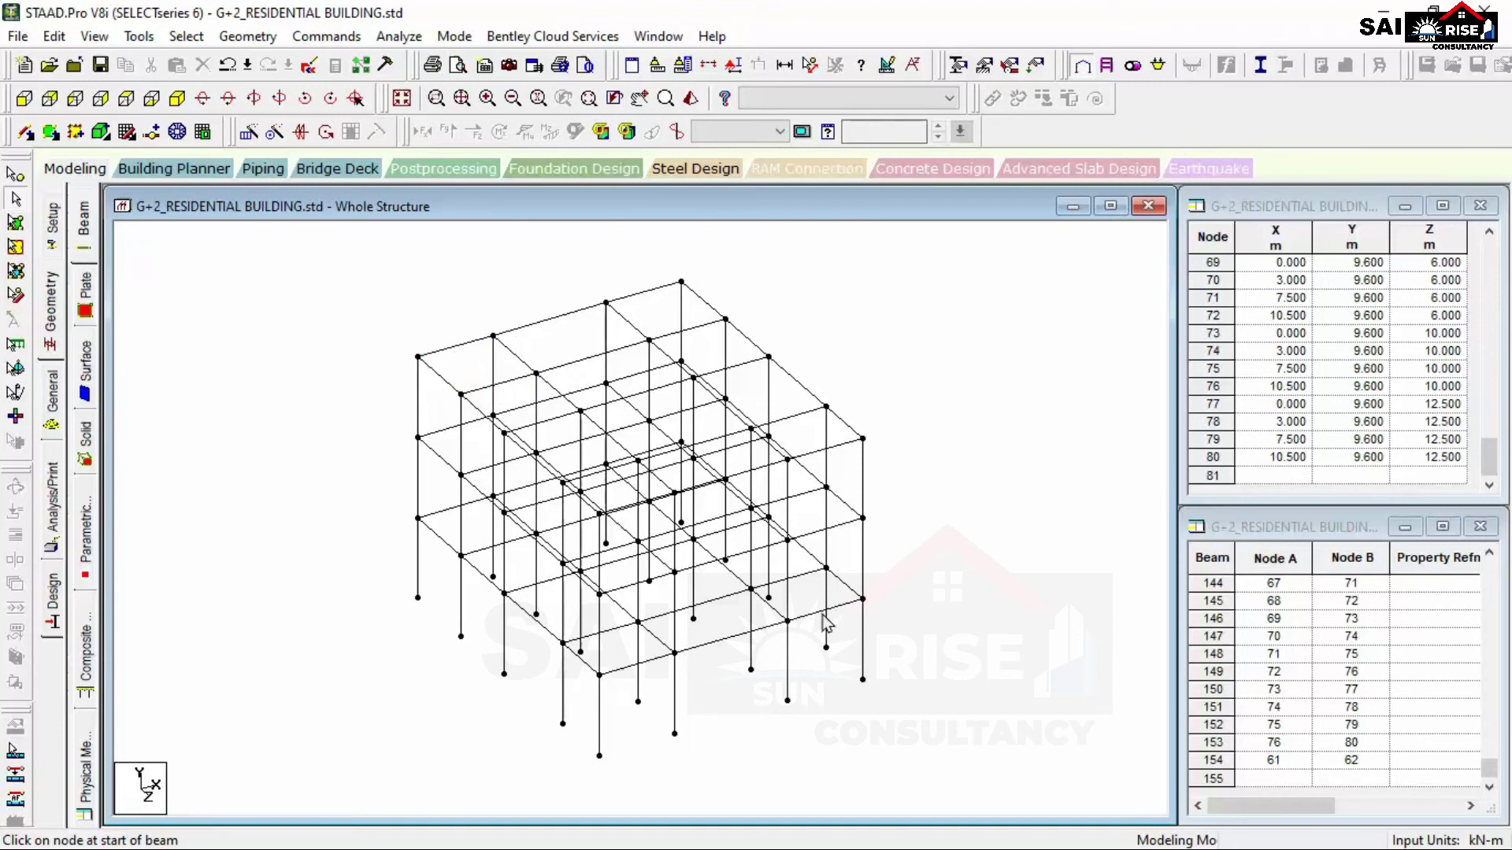
{"action": "left_click_drag", "start_coordinate": [463, 314], "coordinate": [447, 360]}
{"action": "left_click", "coordinate": [461, 317]}
{"action": "left_click_drag", "start_coordinate": [465, 315], "coordinate": [452, 359]}
{"action": "left_click", "coordinate": [446, 318]}
Check the structure for duplicate nodes with a tolerance of 0 m.
{"action": "left_click", "coordinate": [139, 36]}
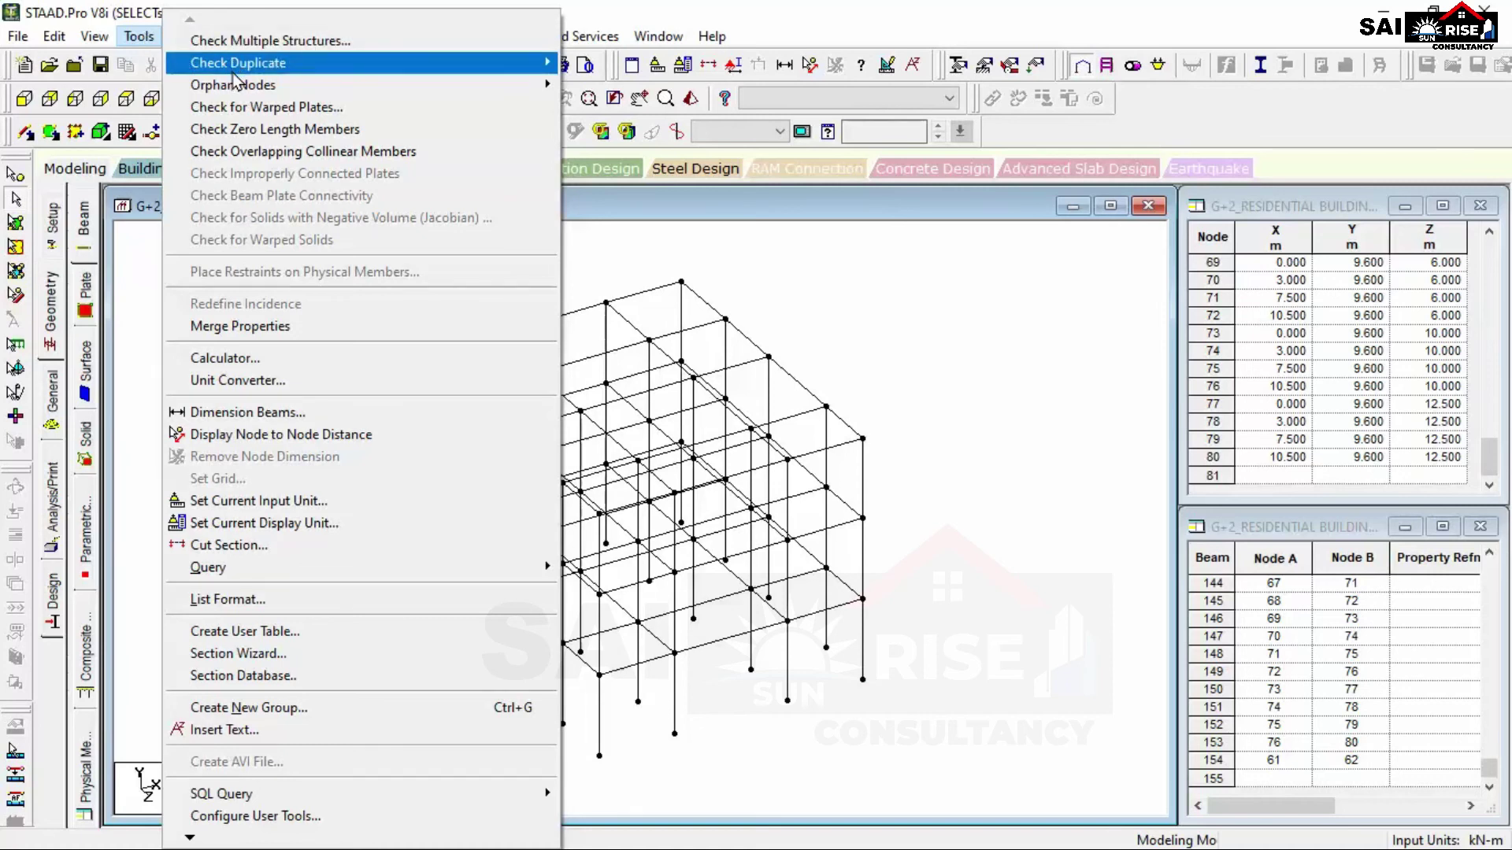
{"action": "mouse_move", "coordinate": [236, 69]}
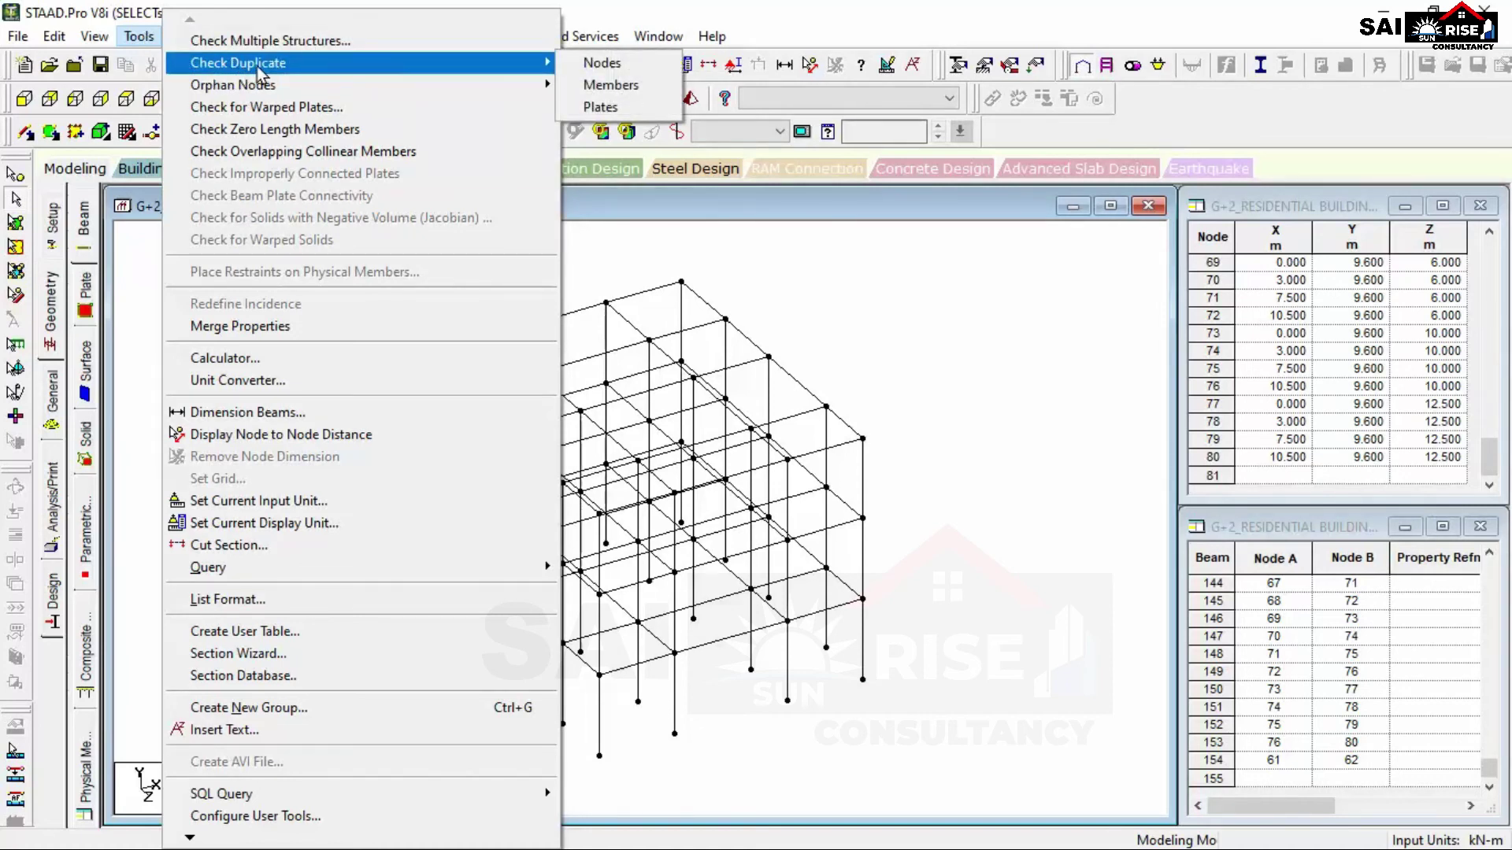
{"action": "left_click", "coordinate": [606, 73]}
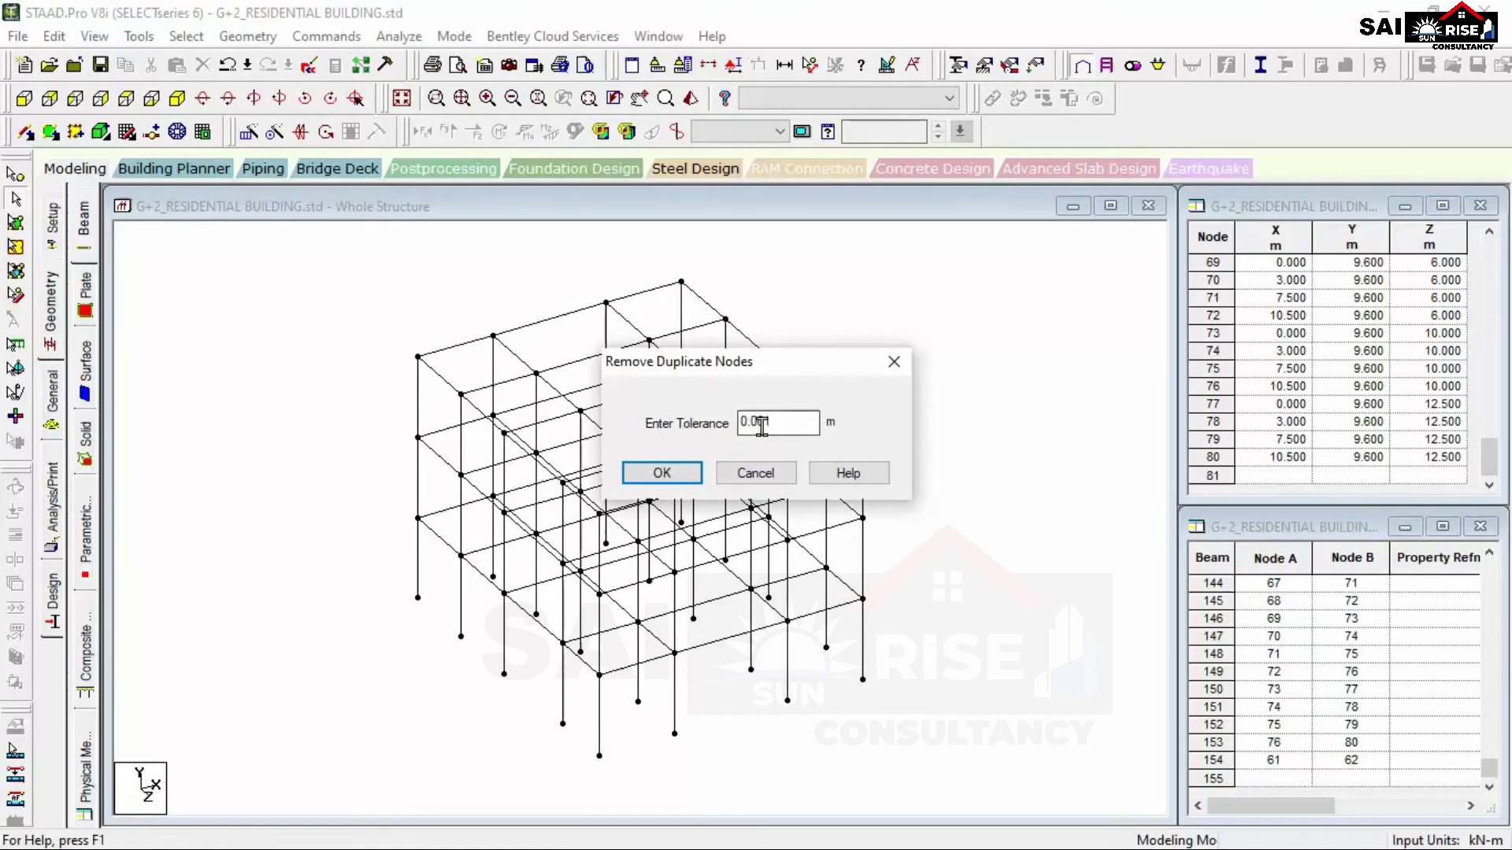
{"action": "double_click", "coordinate": [757, 423]}
{"action": "type", "text": "0"}
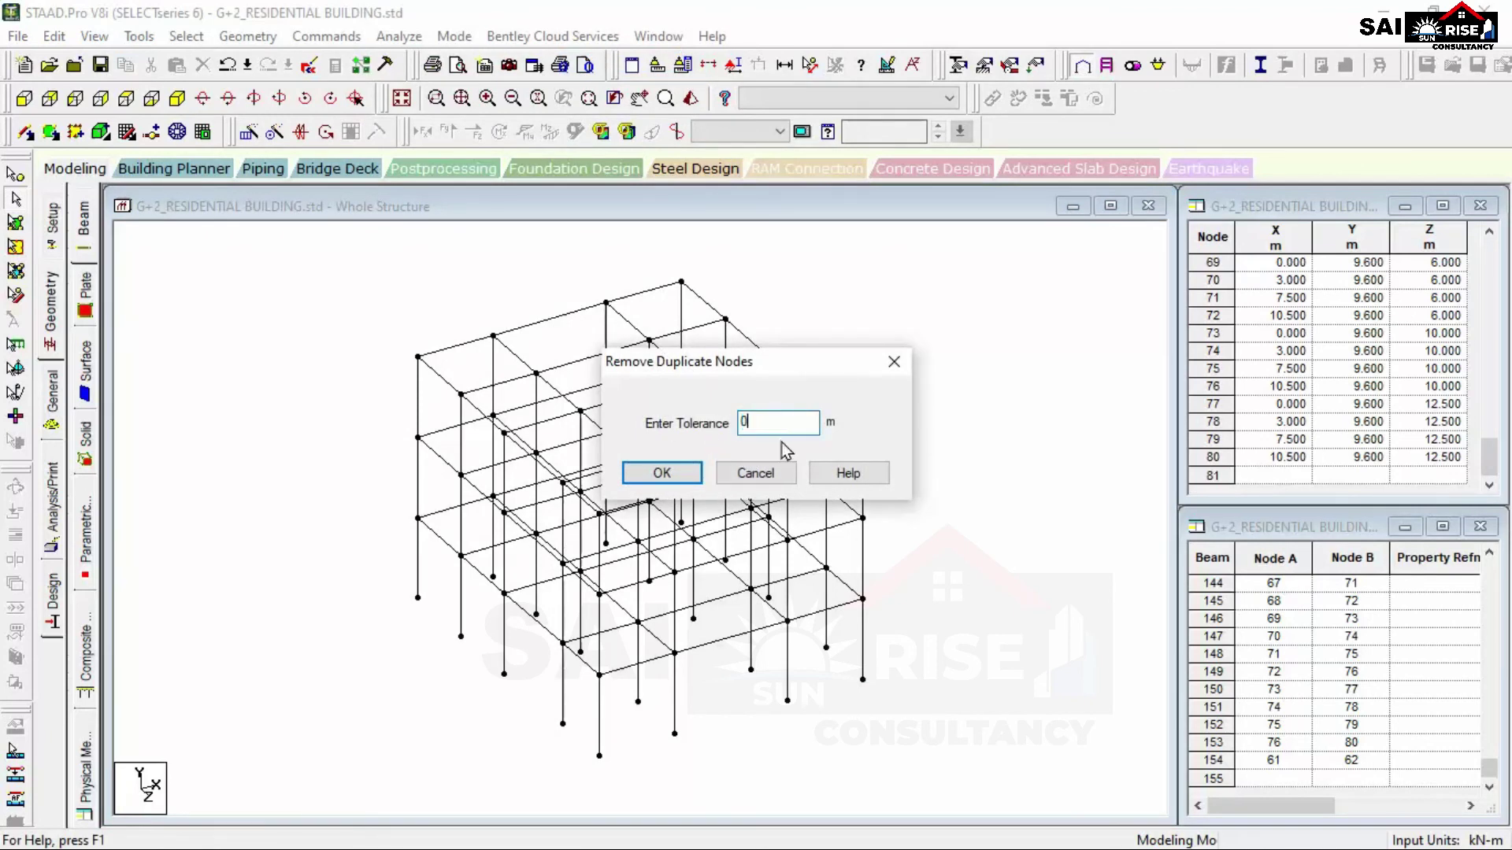
{"action": "left_click", "coordinate": [690, 476]}
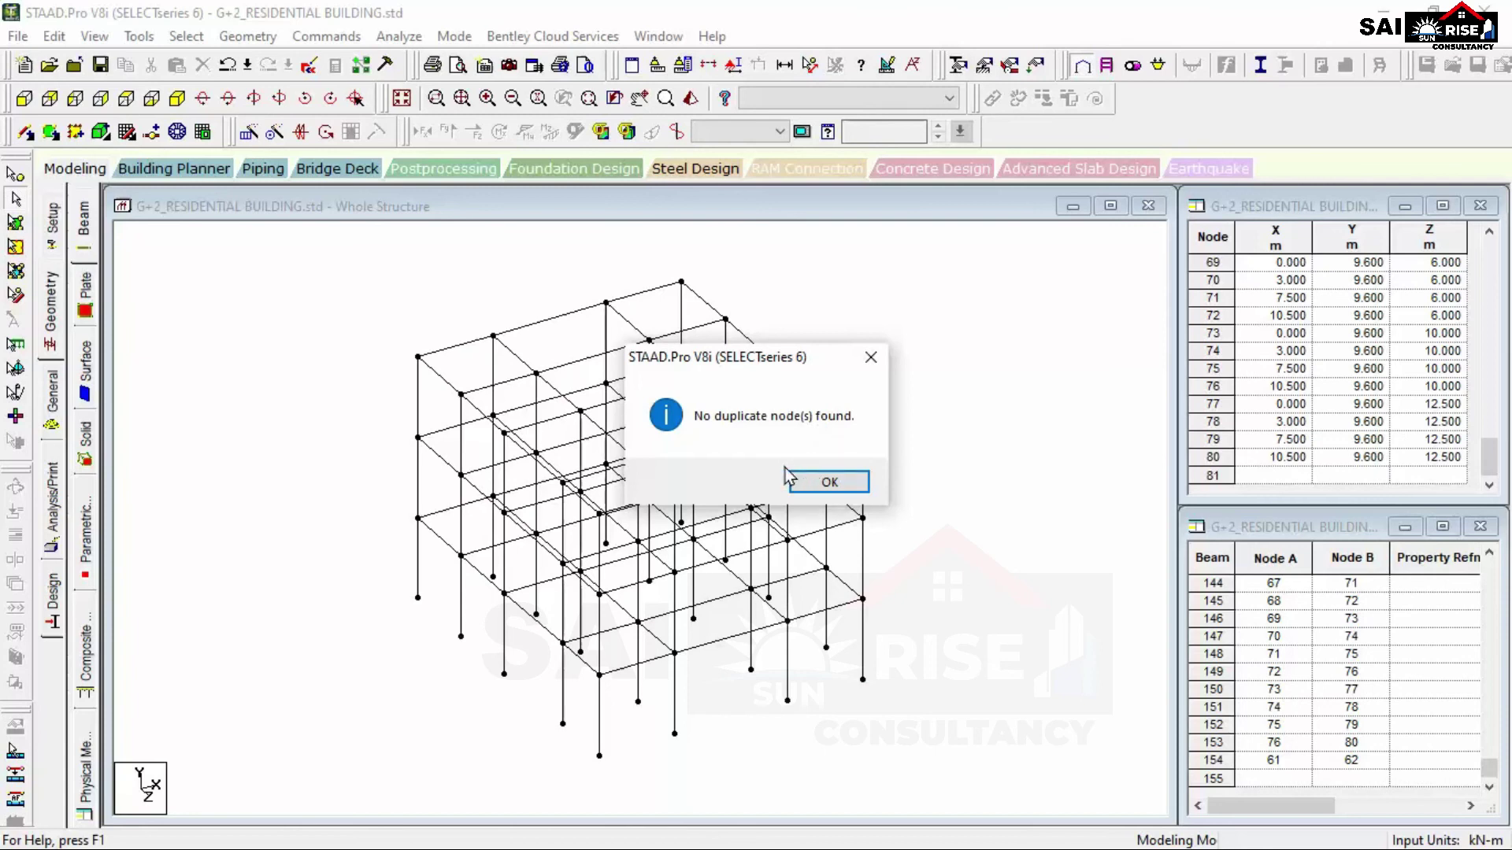
{"action": "left_click", "coordinate": [816, 483]}
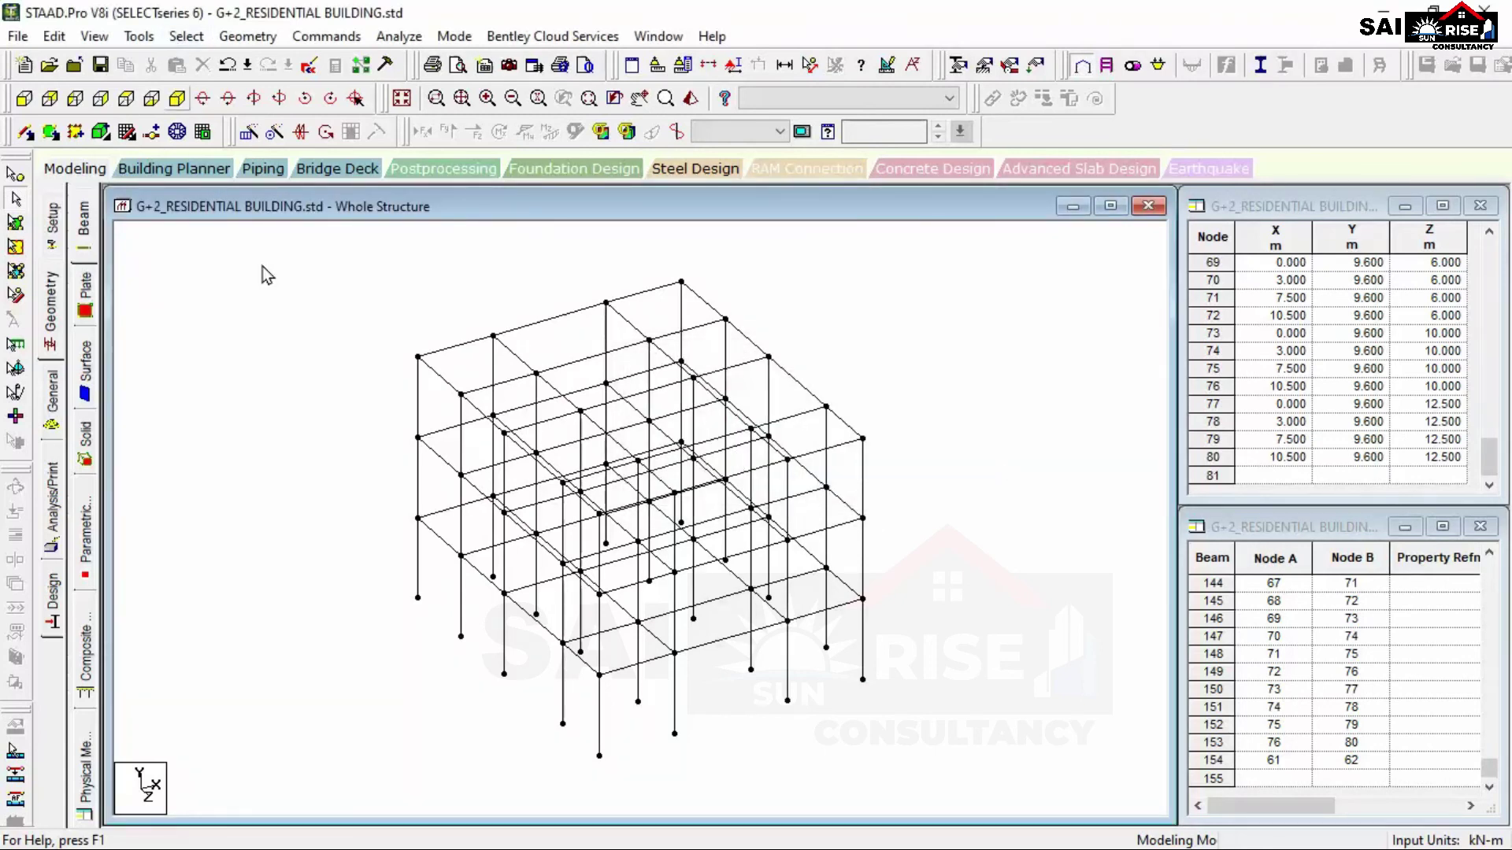
Check the structure for duplicate members and move the resulting list clear of the model.
{"action": "left_click", "coordinate": [138, 37]}
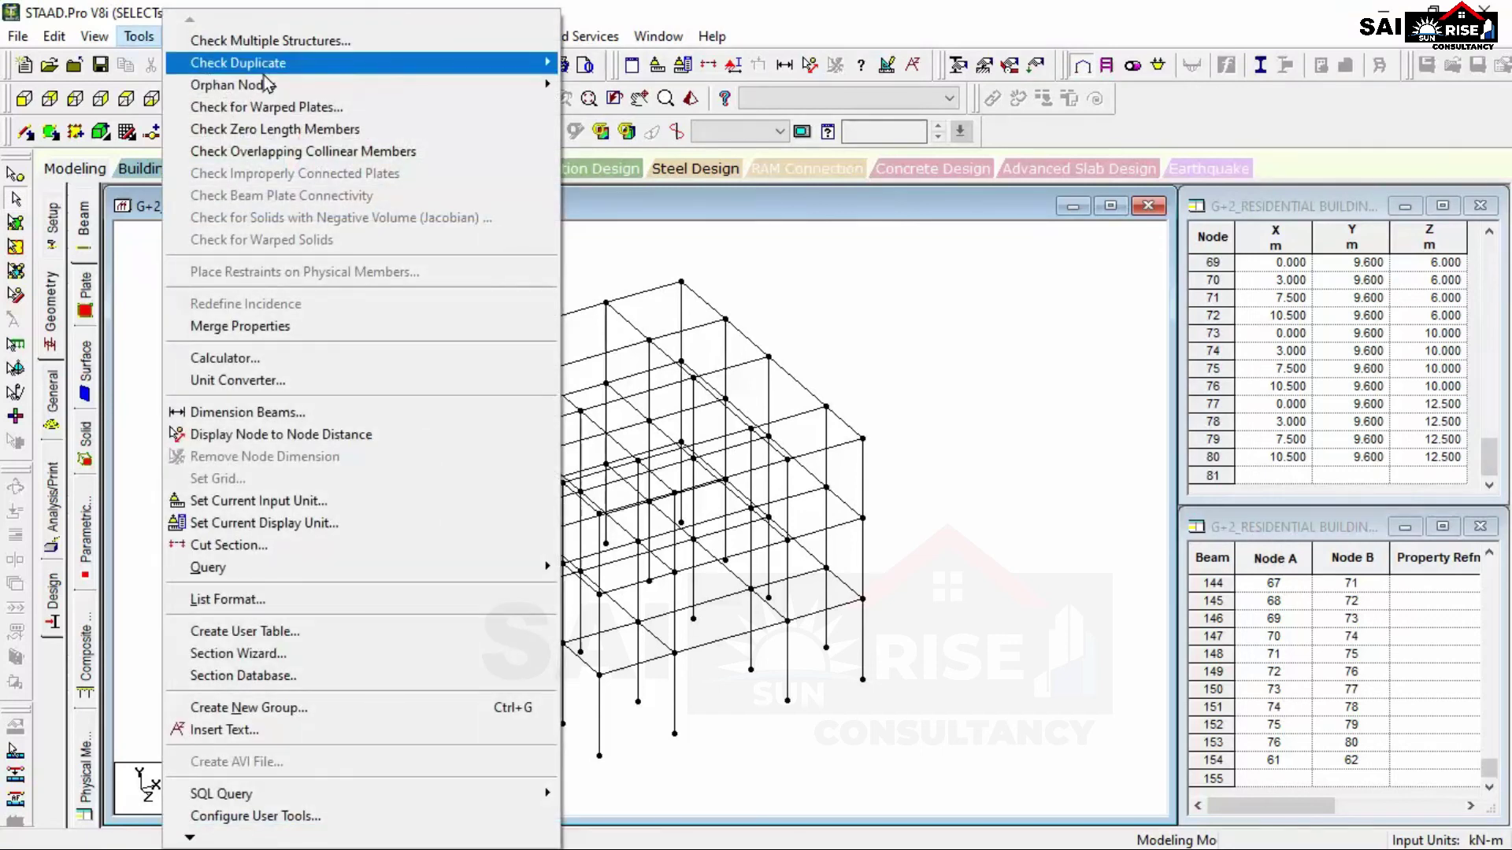
{"action": "left_click", "coordinate": [599, 84]}
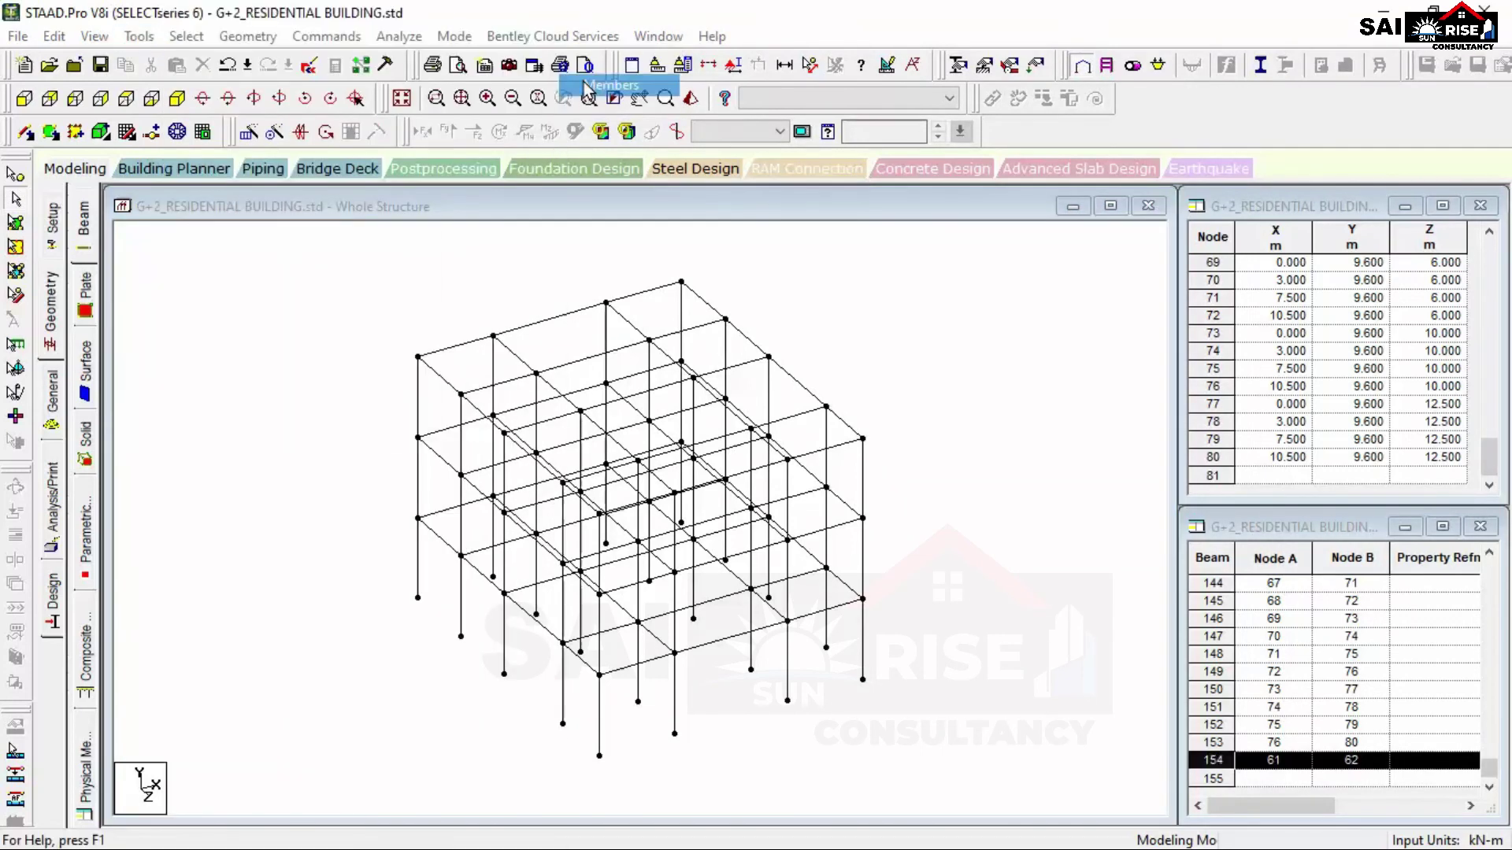
{"action": "left_click_drag", "start_coordinate": [290, 230], "coordinate": [257, 255]}
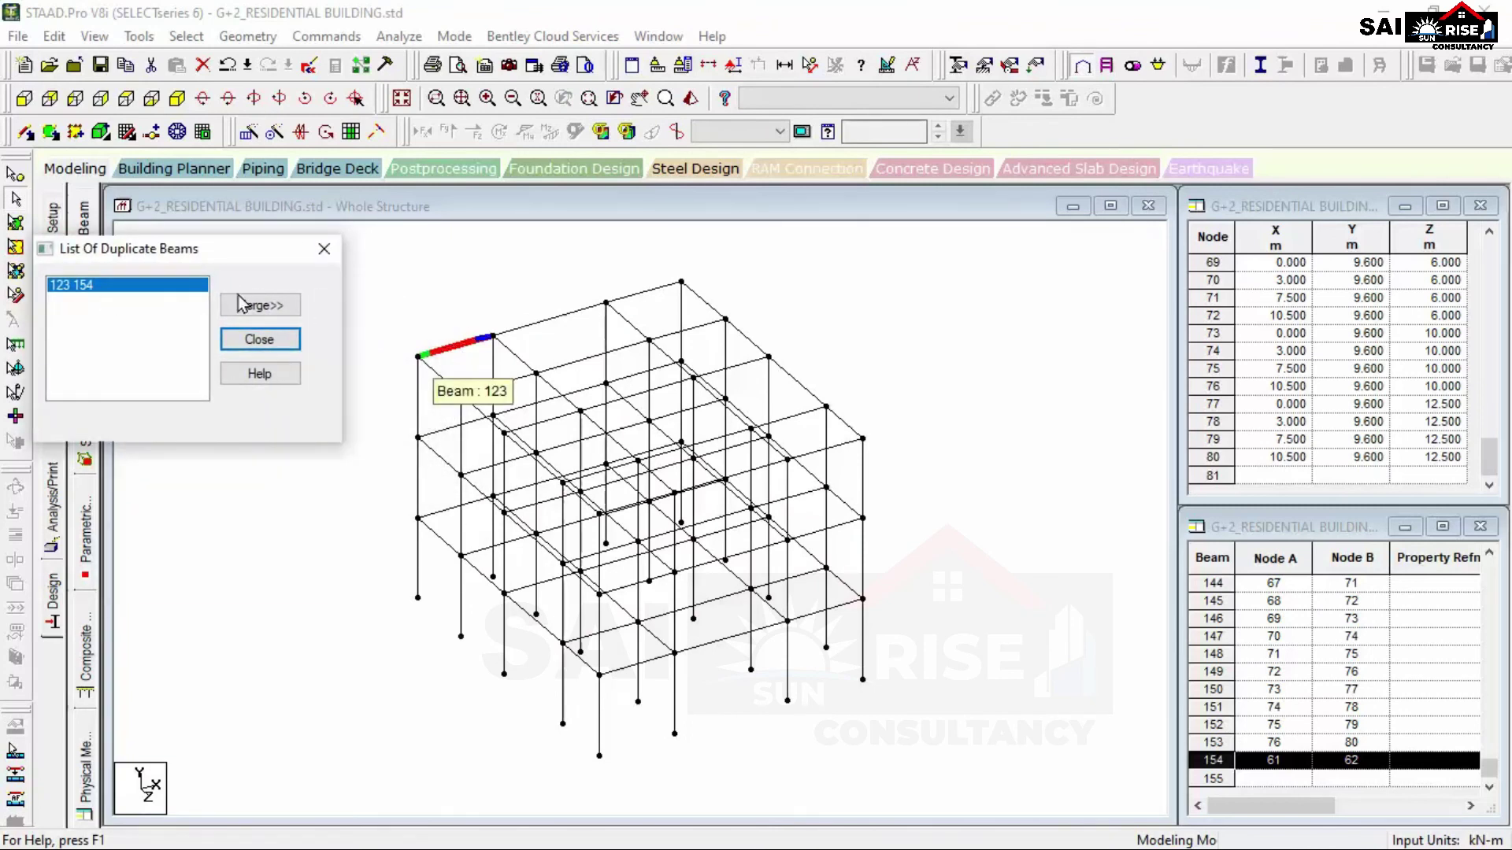
Merge duplicate beams 123 and 154, keeping member 123, then close the duplicate list and clear the selection.
{"action": "left_click", "coordinate": [85, 291]}
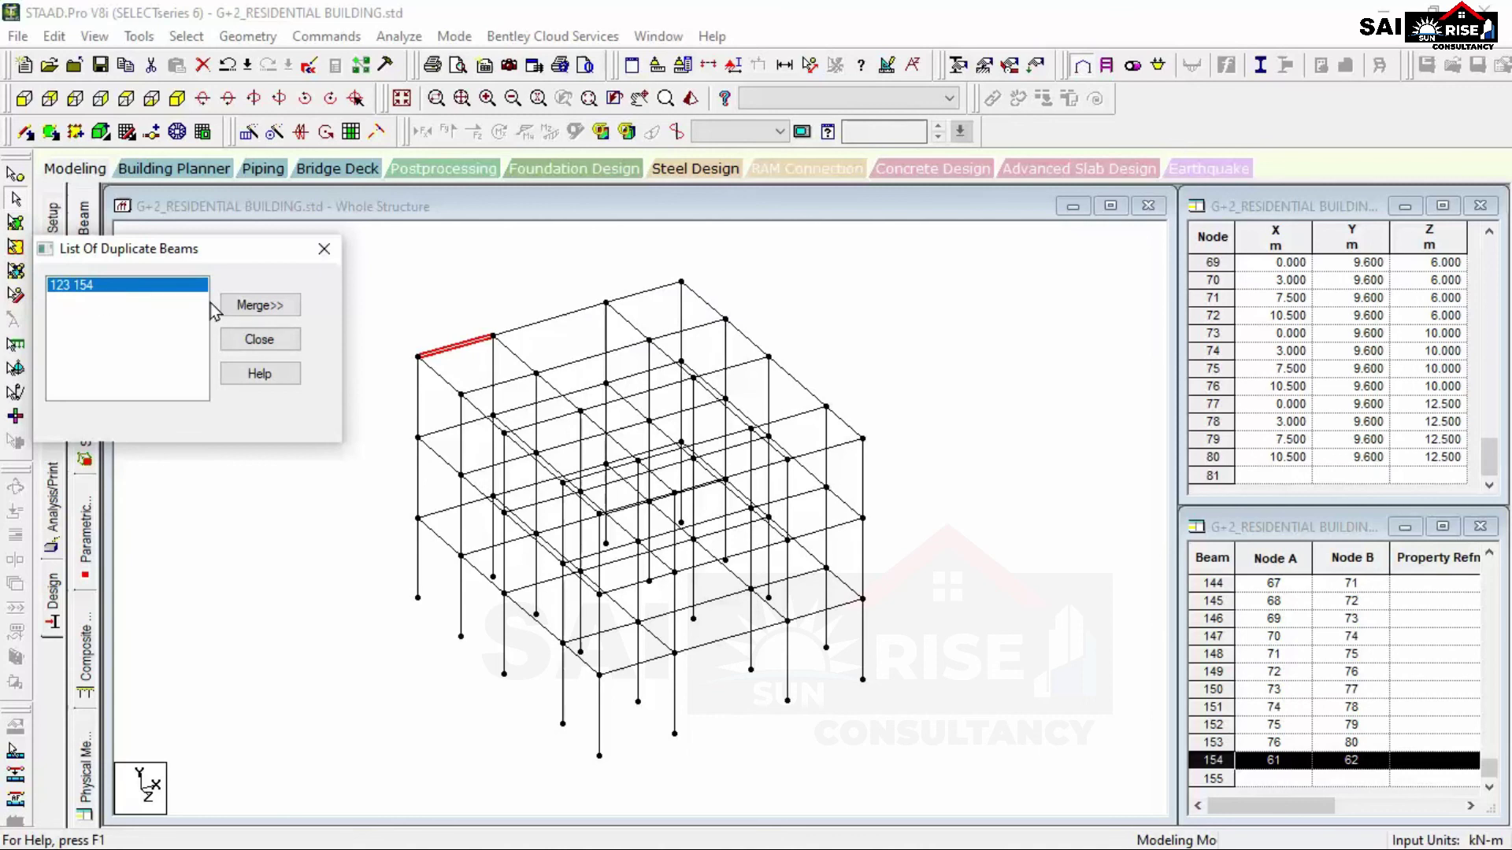
{"action": "left_click", "coordinate": [288, 307]}
{"action": "left_click_drag", "start_coordinate": [185, 279], "coordinate": [514, 227]}
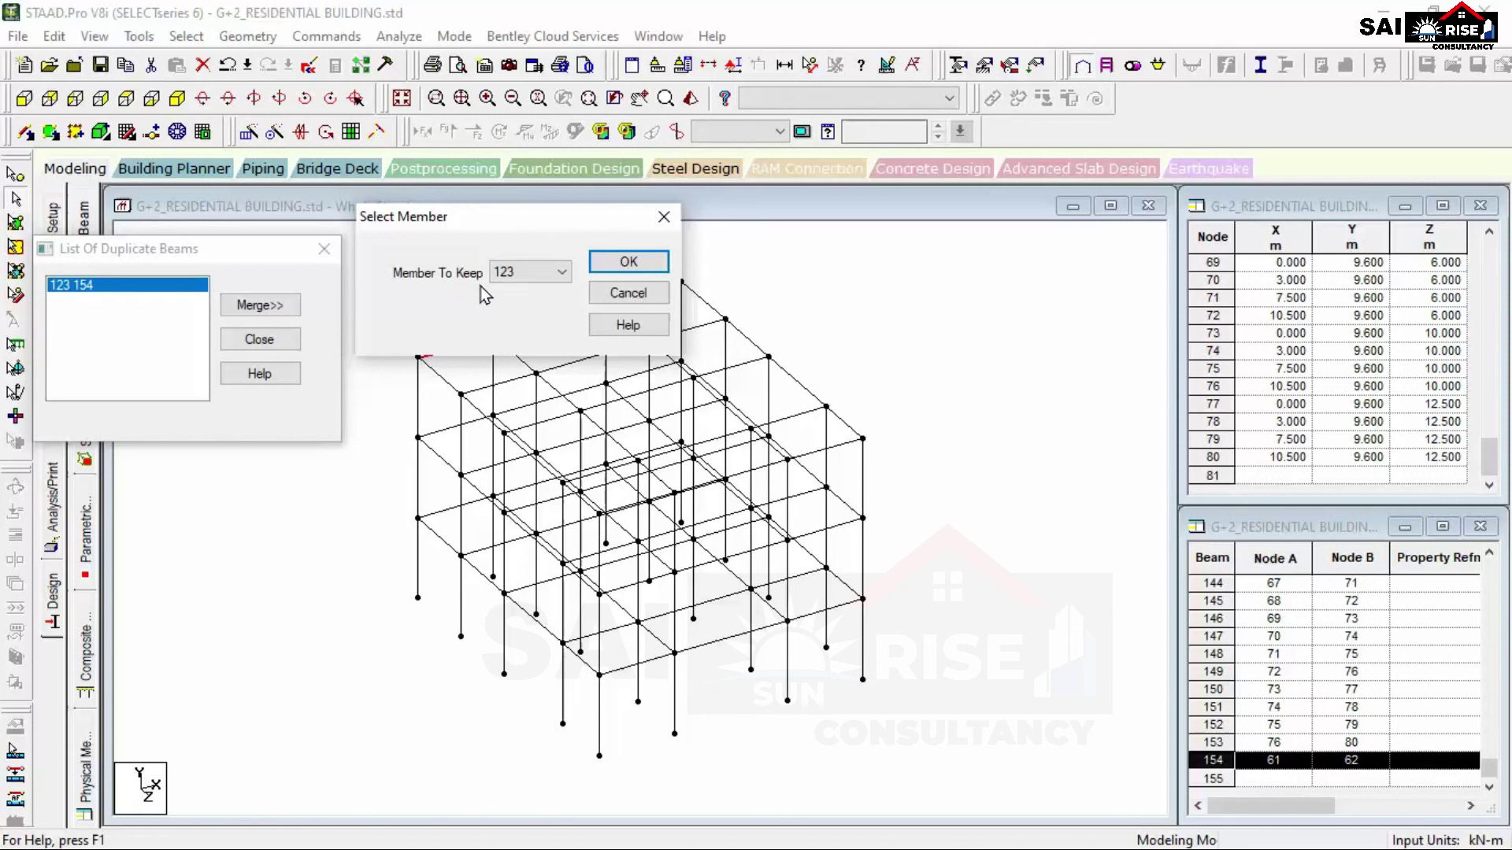
{"action": "left_click", "coordinate": [520, 275]}
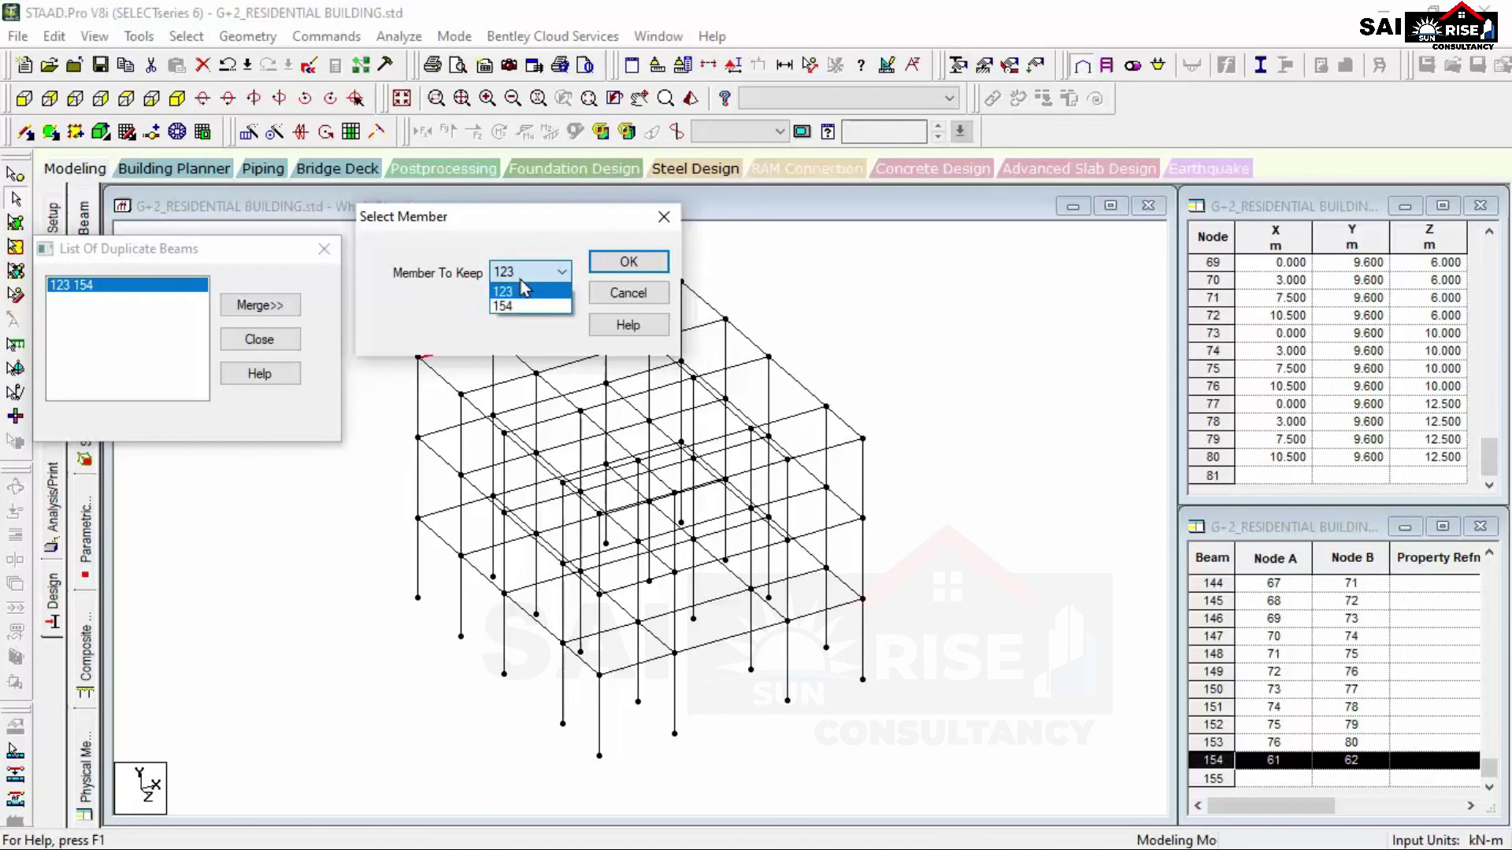
{"action": "left_click", "coordinate": [517, 292]}
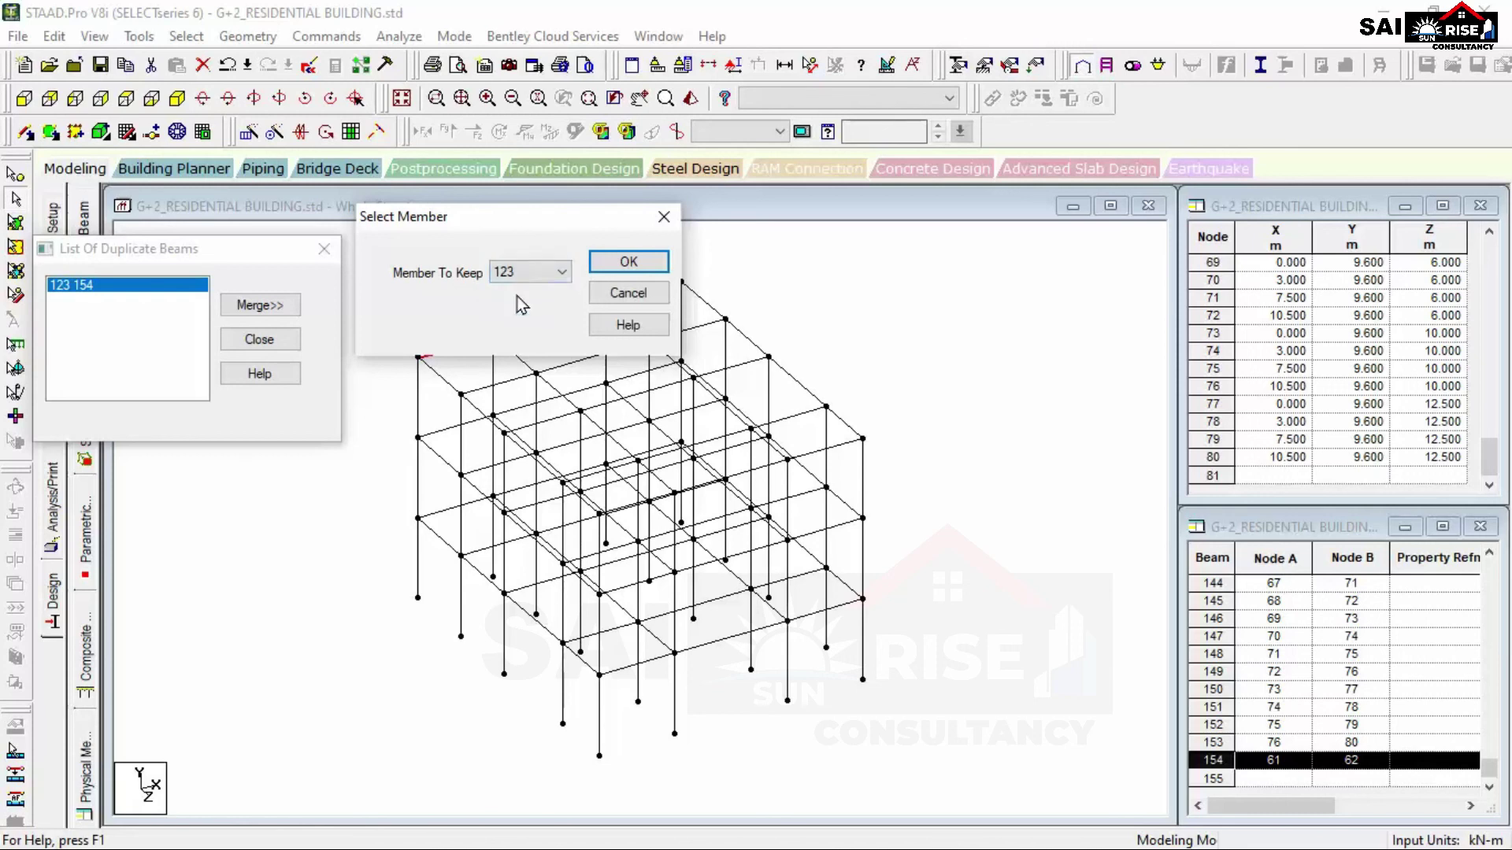
{"action": "left_click", "coordinate": [628, 263]}
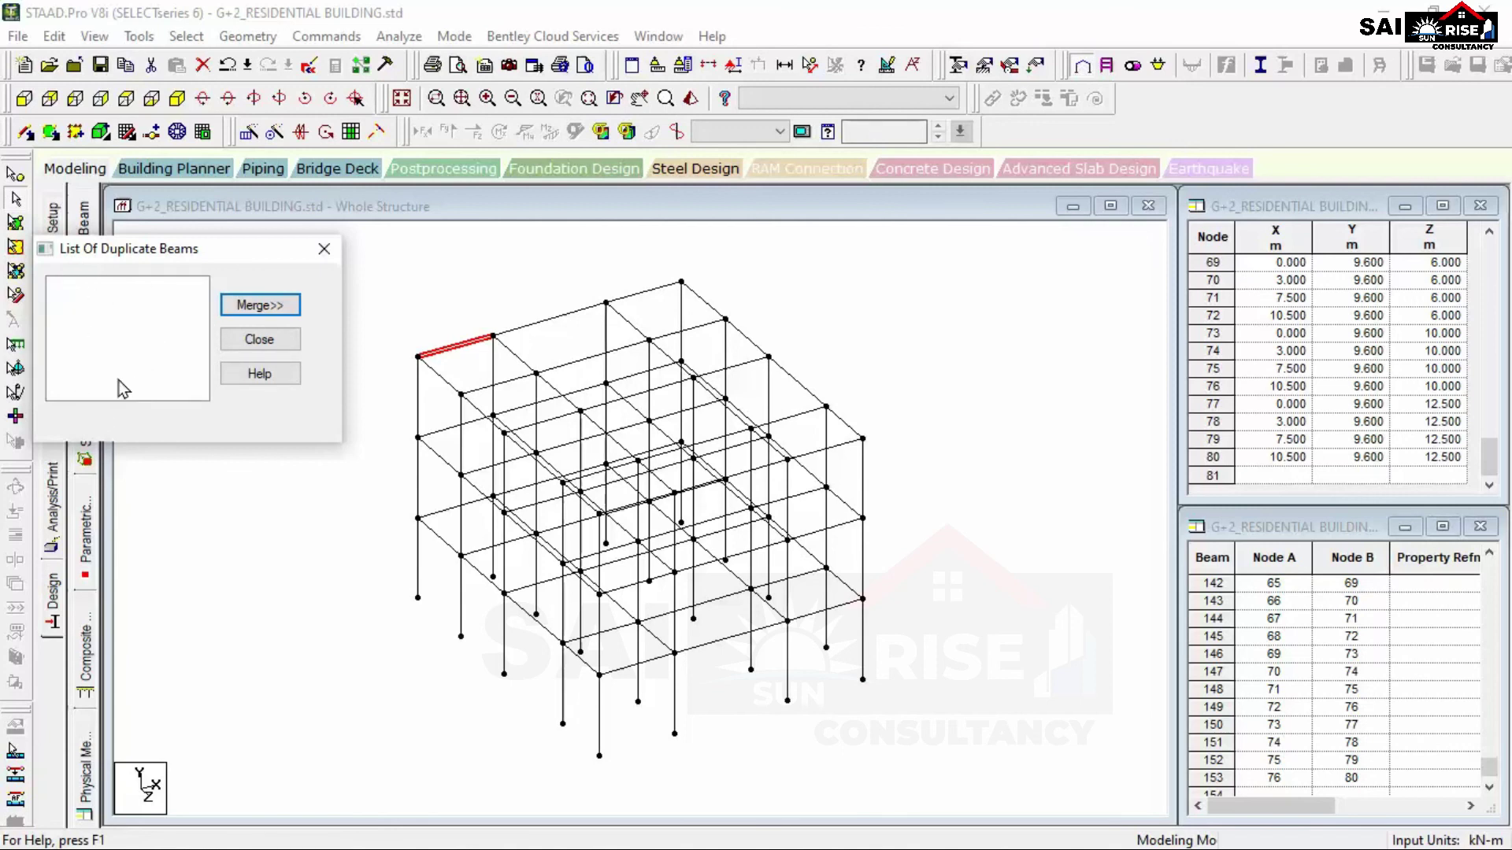
{"action": "left_click", "coordinate": [284, 340]}
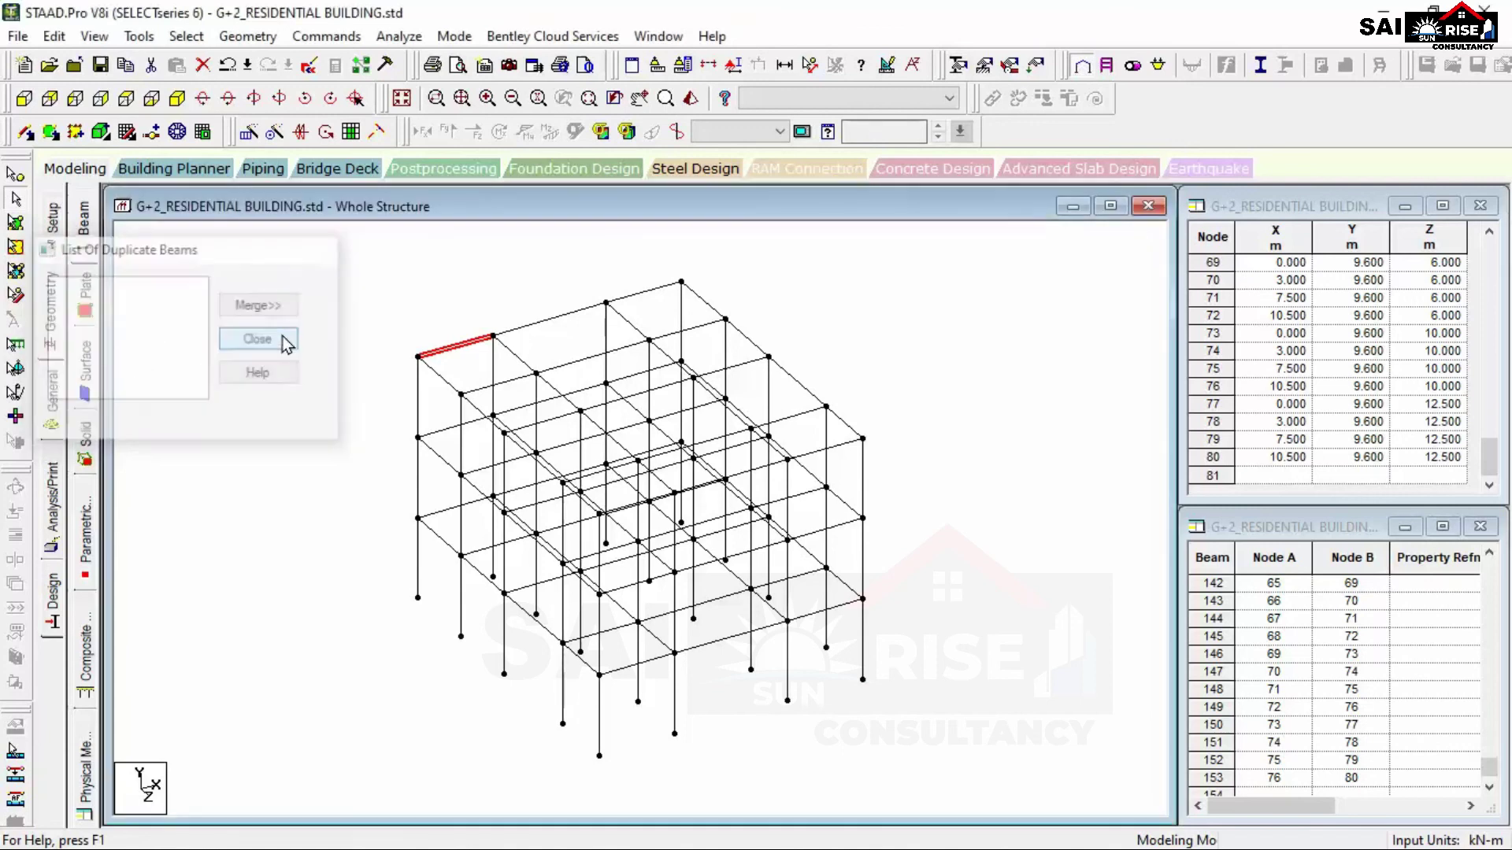
{"action": "left_click", "coordinate": [904, 313]}
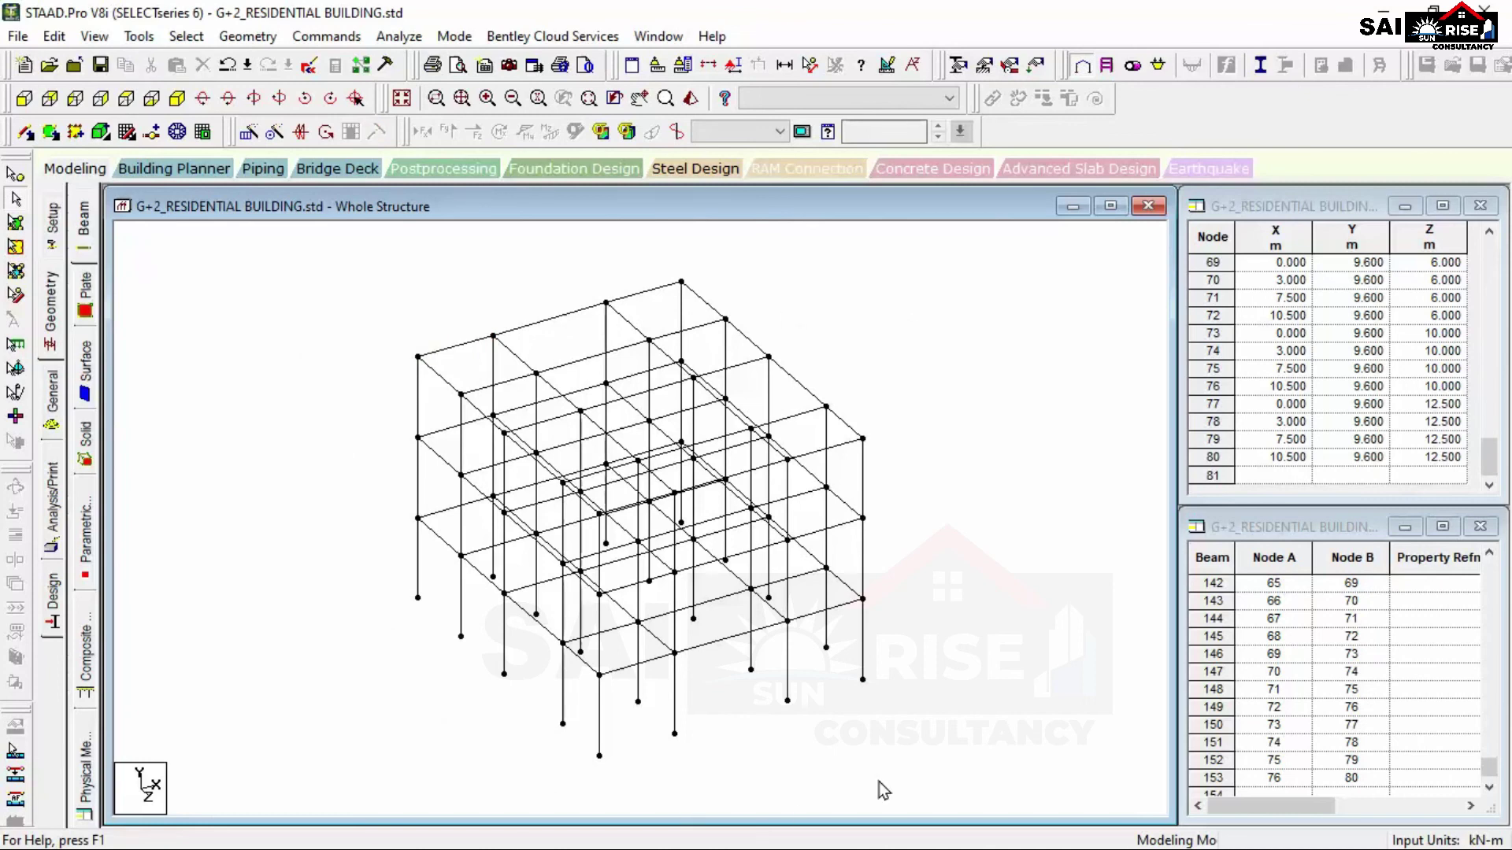